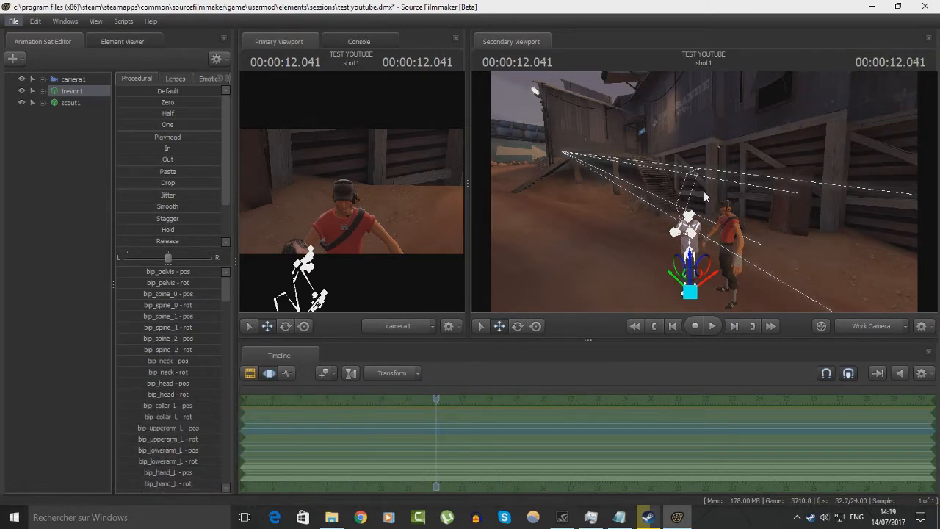
mouse_move(705, 197)
left_mouse_down()
mouse_move(727, 190)
mouse_move(704, 196)
left_mouse_up()
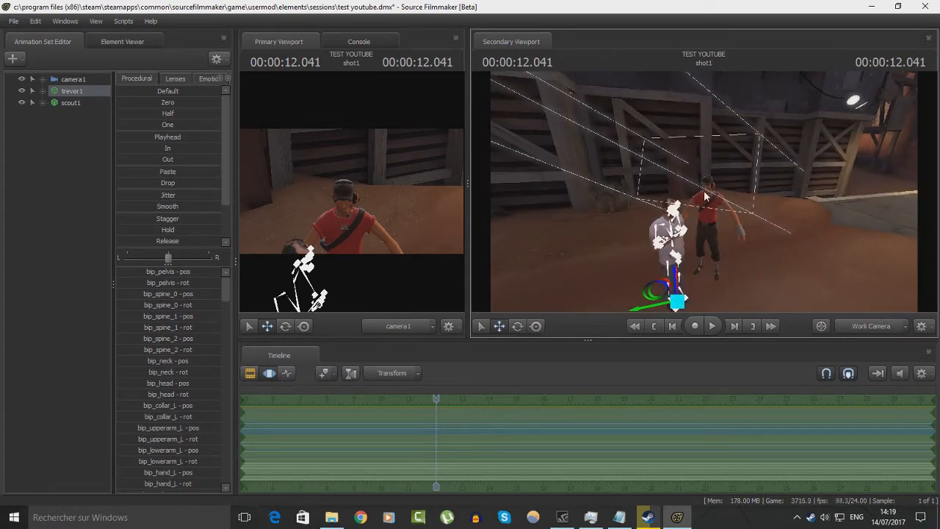
left_click_drag(705, 197, 749, 194)
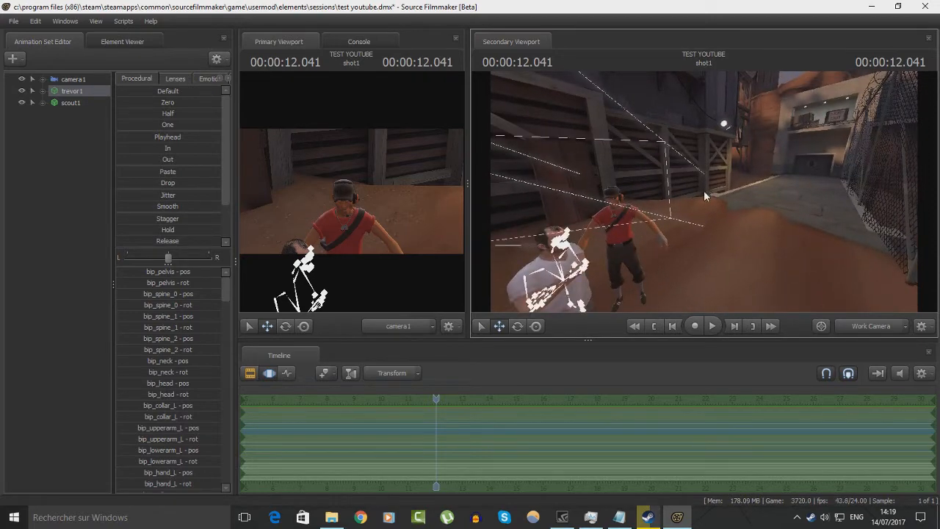
mouse_move(703, 190)
left_mouse_down()
mouse_move(731, 194)
mouse_move(704, 196)
left_mouse_up()
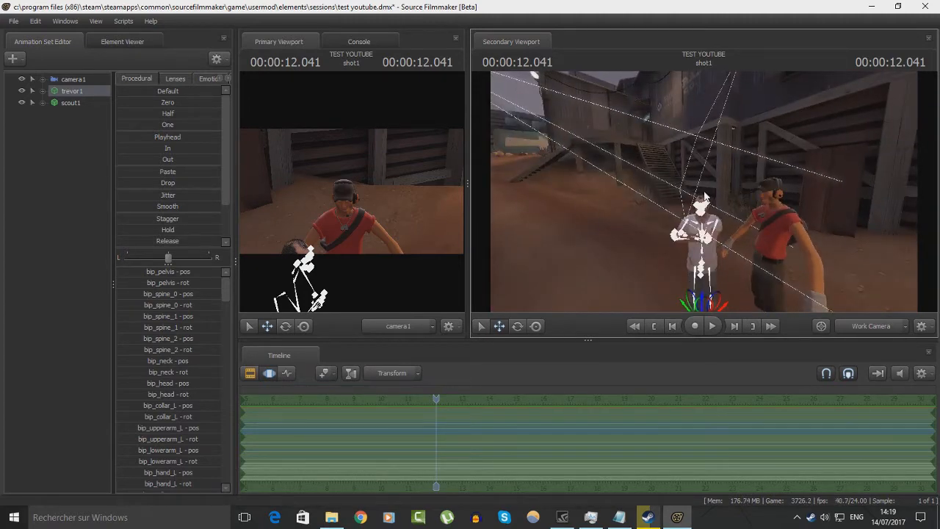
left_click_drag(649, 207, 711, 190)
Delete the trevor1 and scout1 animation sets from the scene
right_click(73, 90)
left_click(92, 115)
right_click(83, 91)
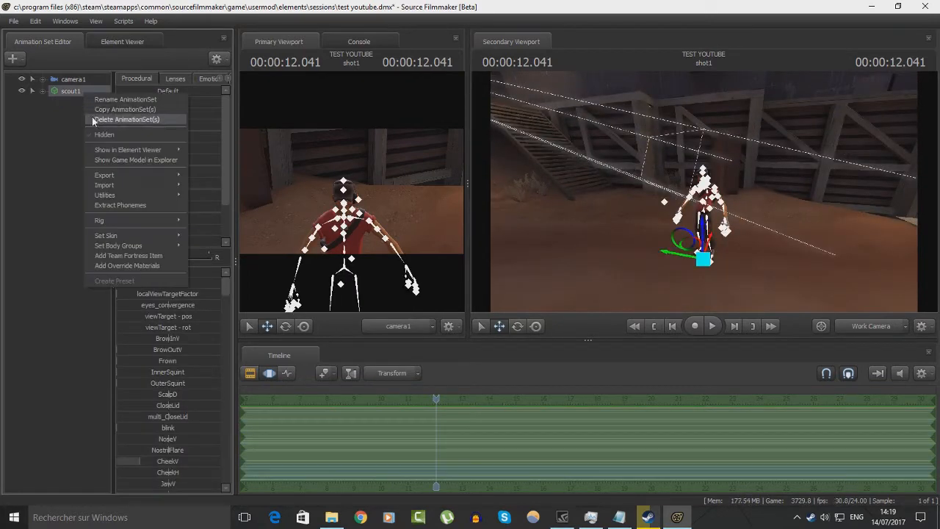
left_click(92, 119)
Try to delete the camera1 animation set
right_click(82, 78)
left_click(91, 105)
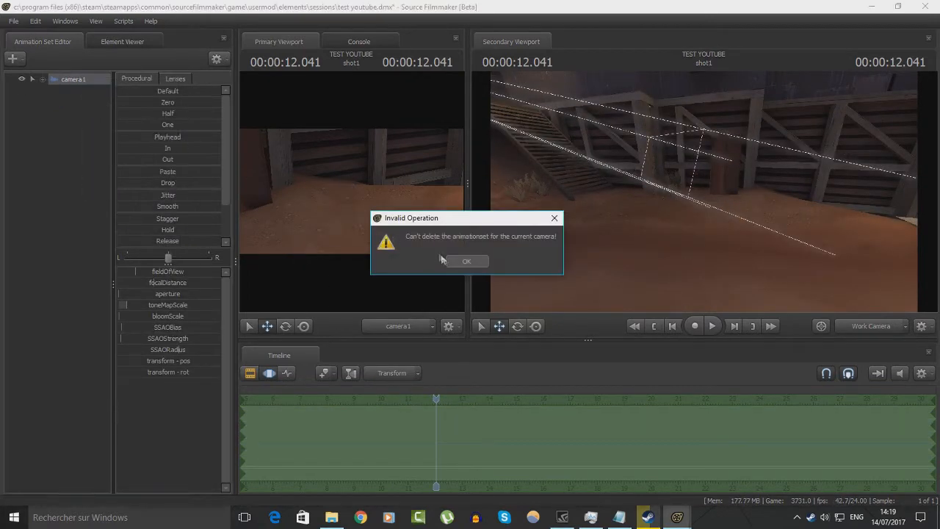
left_click(446, 260)
Create a second camera and try again to delete the camera1 animation set
right_click(78, 97)
left_click(86, 105)
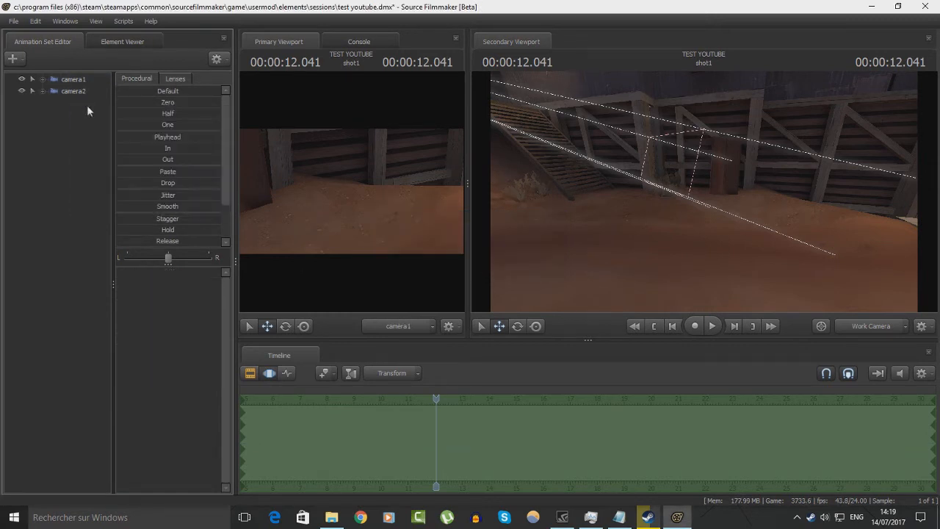
right_click(80, 79)
left_click(95, 105)
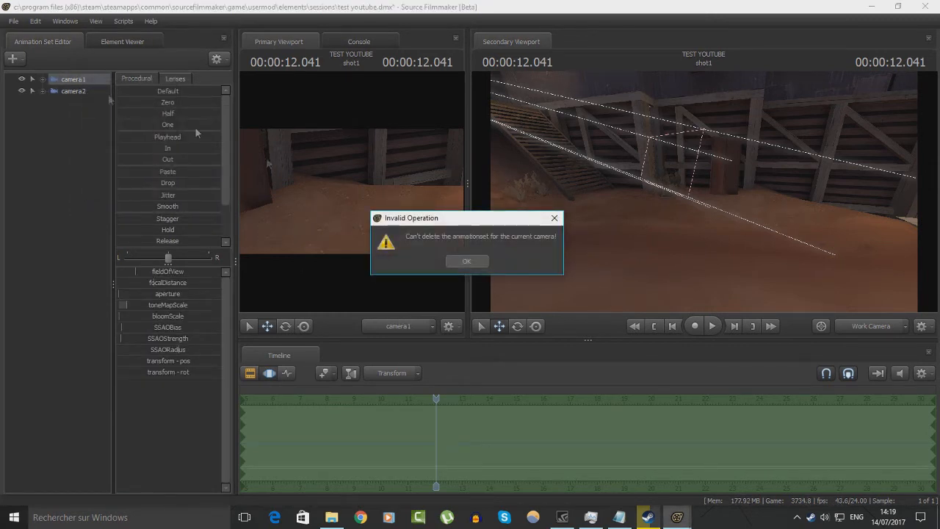
left_click(463, 263)
Switch the primary viewport to the Work Camera and try to delete camera1 again
left_click(397, 326)
right_click(73, 79)
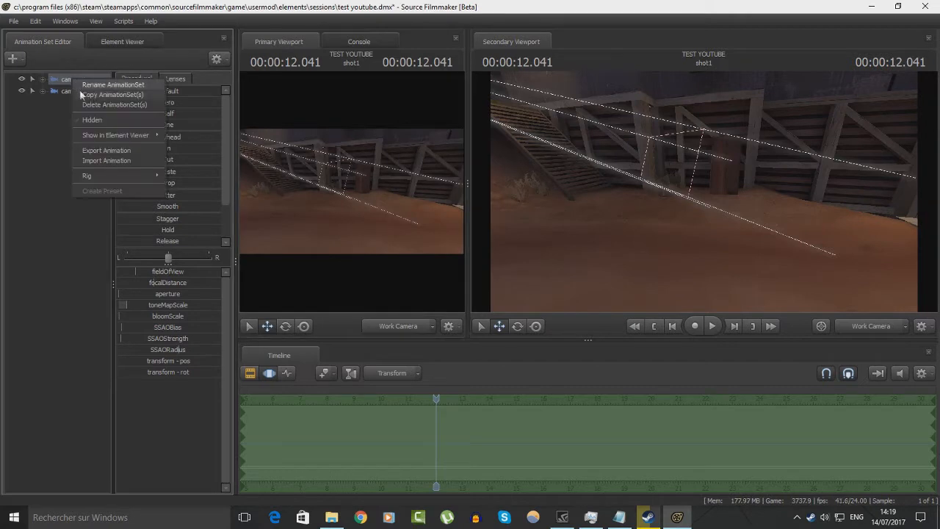
left_click(87, 103)
key("Return")
right_click(72, 89)
key("Escape")
Create a new session named TEST YOUTUBE at 24 fps in the default sessions directory, without saving the modified session
left_click(13, 20)
left_click(30, 32)
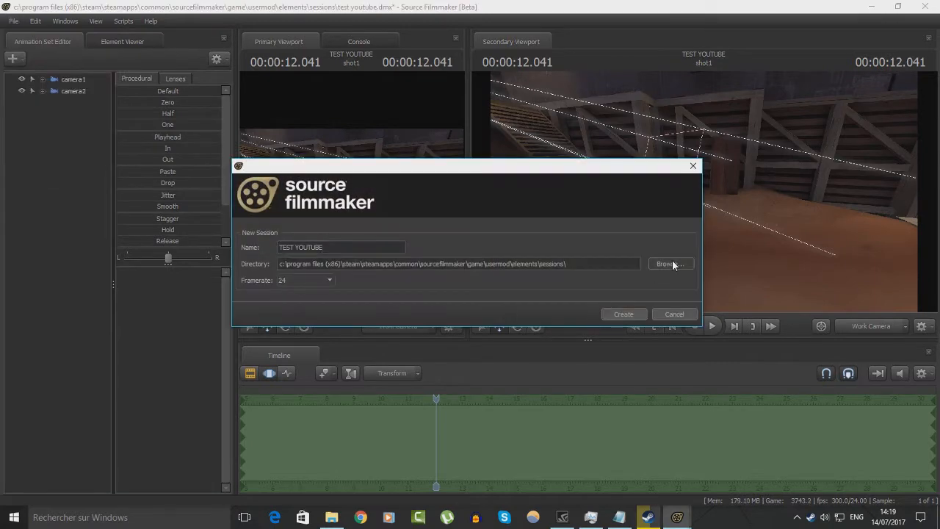
left_click(670, 264)
left_click(649, 125)
left_click(632, 317)
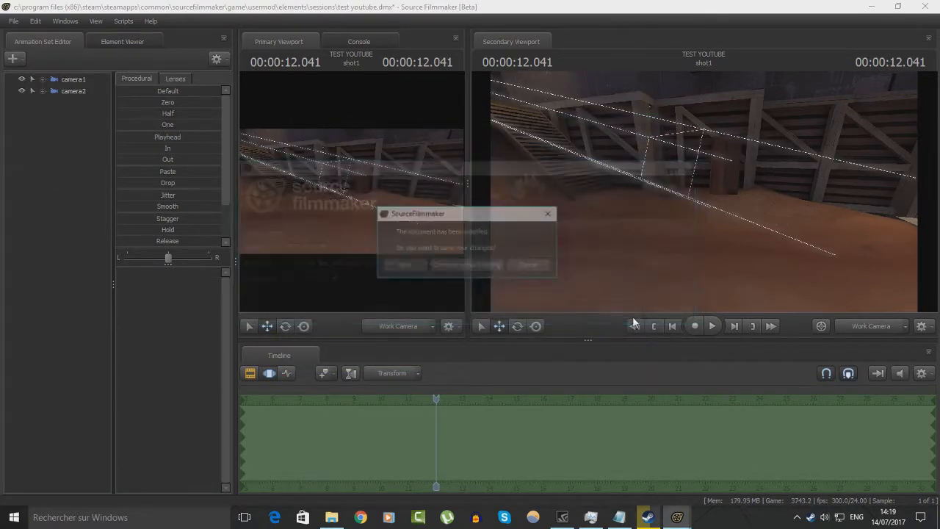
left_click(458, 268)
Create an animation set for a new model, using the scout model found with the filter "sco"
left_click_drag(644, 241, 664, 241)
key("s")
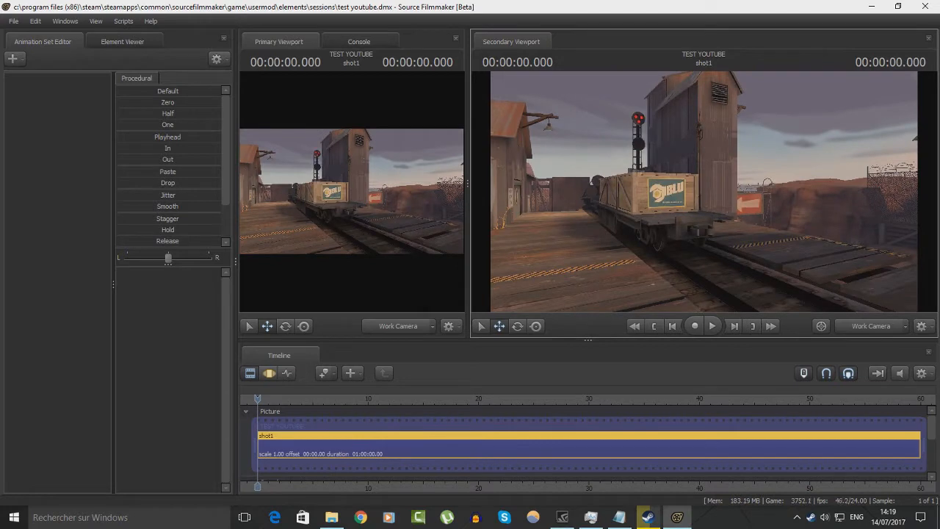
mouse_move(665, 241)
left_mouse_down()
mouse_move(679, 244)
mouse_move(655, 243)
left_mouse_up()
right_click(62, 131)
left_click(90, 160)
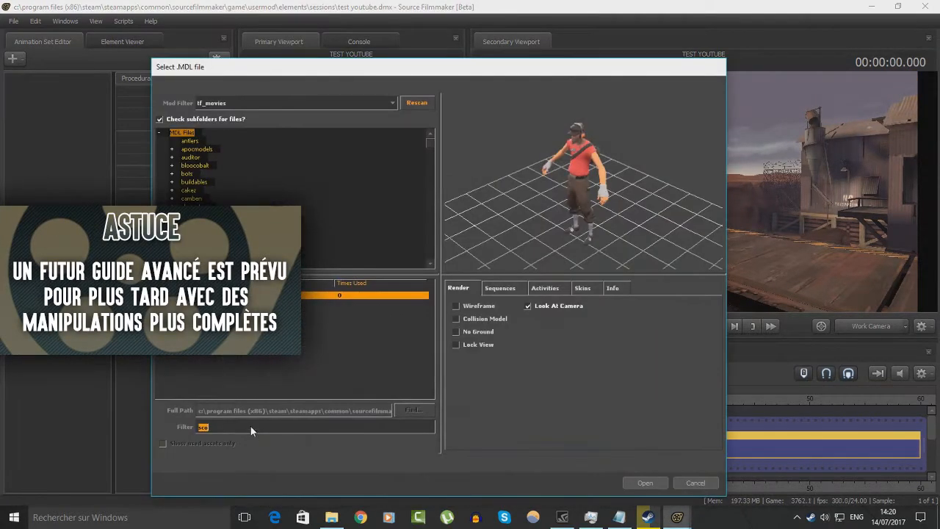
key("Return")
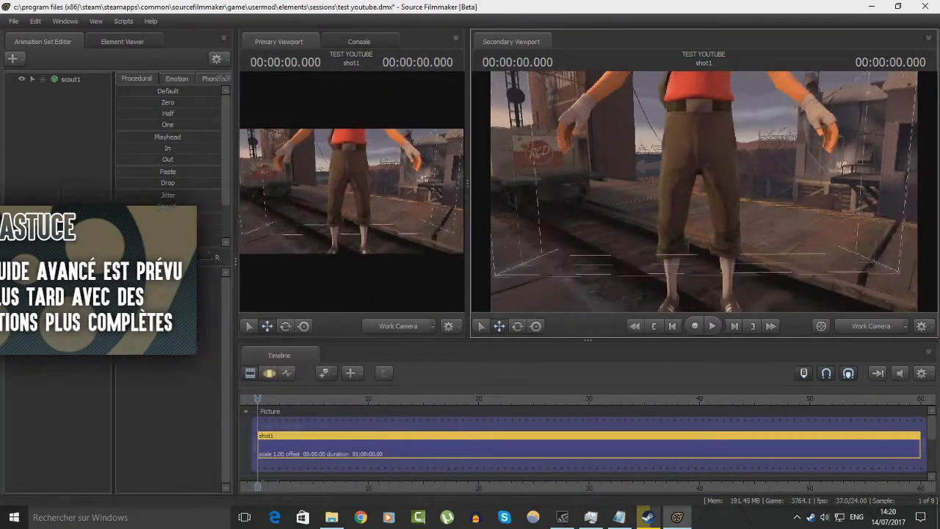
Select the scout1 animation set and open it in the Motion Editor, framing the character's upper body
left_click(72, 78)
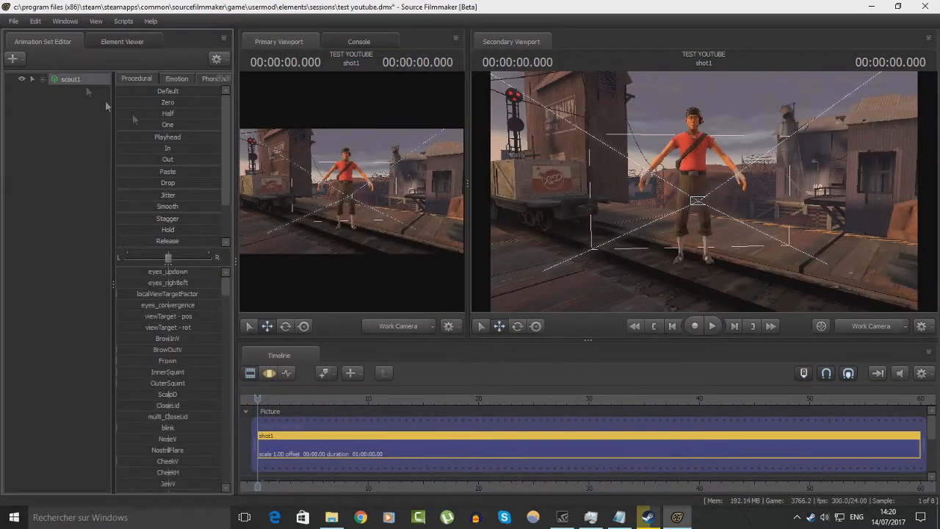
left_click(271, 373)
left_click_drag(697, 267, 770, 229)
key("w")
key("w")
key("d")
key("a")
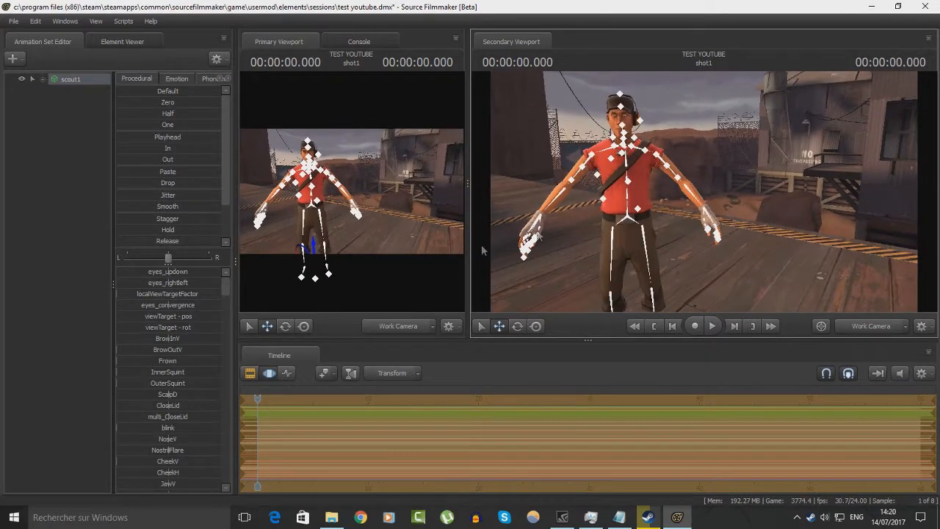
Compare the Clip Editor, Motion Editor and Graph Editor timelines for scout1, ending in the Motion Editor
left_click(251, 375)
left_click(269, 373)
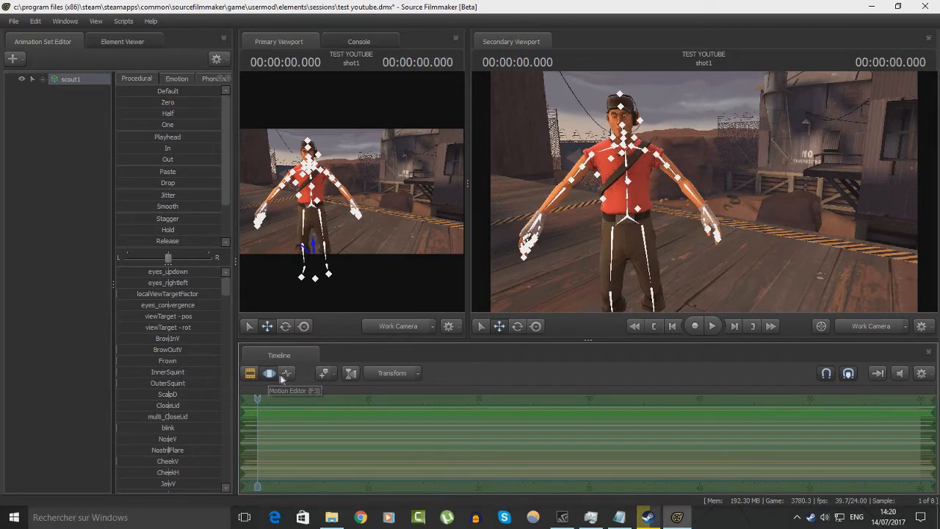
left_click(287, 373)
middle_click_drag(417, 435, 581, 435)
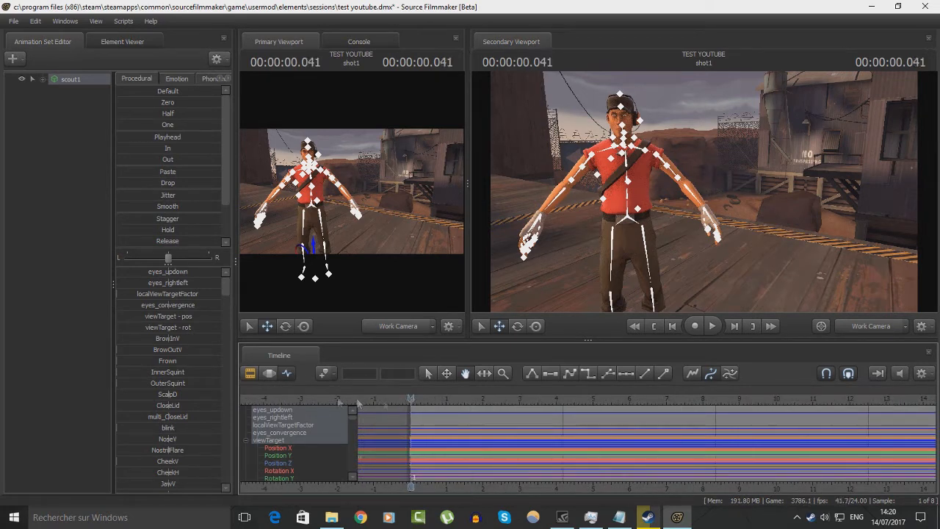
left_click(251, 374)
left_click(270, 373)
Examine the scout's body and bone skeleton from several sides, ending with a front view of both arms
left_click_drag(722, 254, 764, 257)
mouse_move(704, 194)
left_mouse_down()
mouse_move(717, 193)
mouse_move(703, 194)
left_mouse_up()
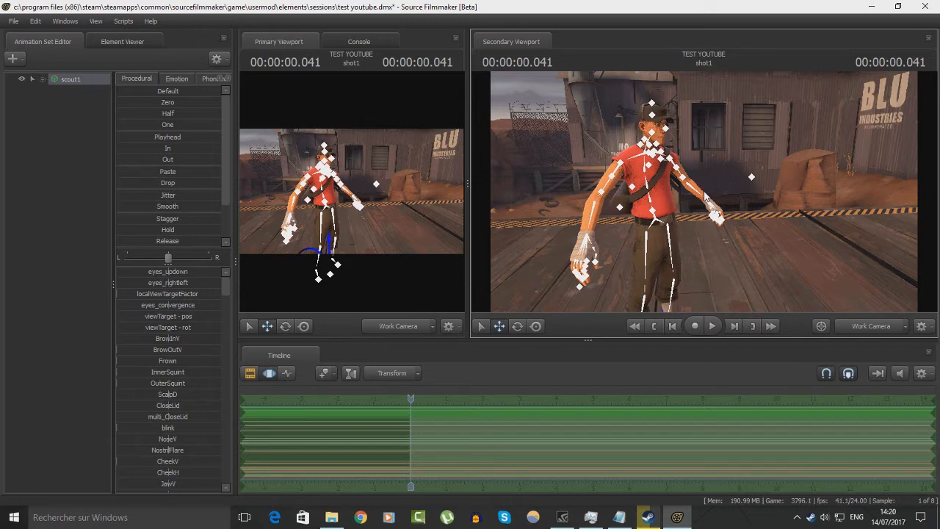
left_click_drag(703, 194, 642, 191)
left_click_drag(601, 166, 606, 176)
left_click_drag(704, 190, 654, 190)
key("w")
left_click_drag(755, 268, 633, 263)
key("d")
key("e")
left_click_drag(696, 287, 771, 212)
key("w")
key("d")
key("a")
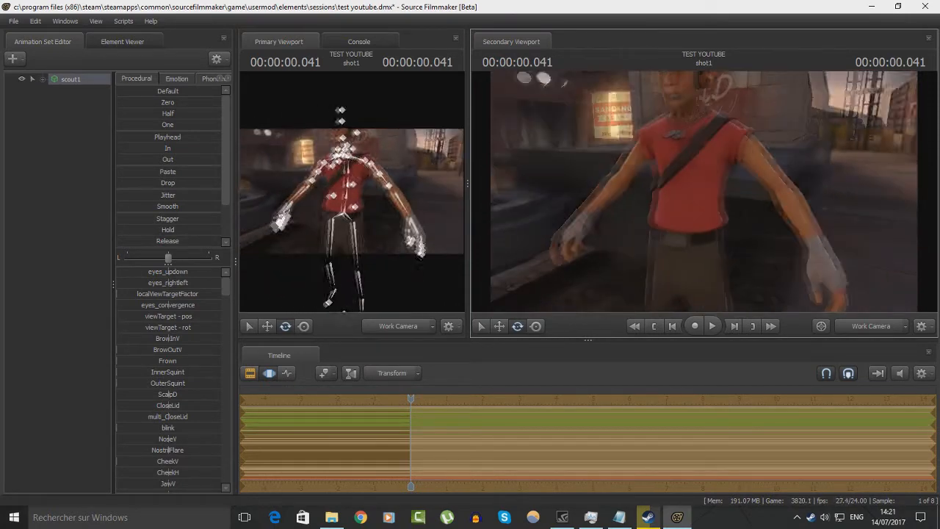
Rotate the scout's left upper arm down and bend the left forearm so the hand comes up towards the shoulder
left_click(733, 141)
left_click_drag(746, 159, 675, 144)
left_click(716, 221, "ctrl")
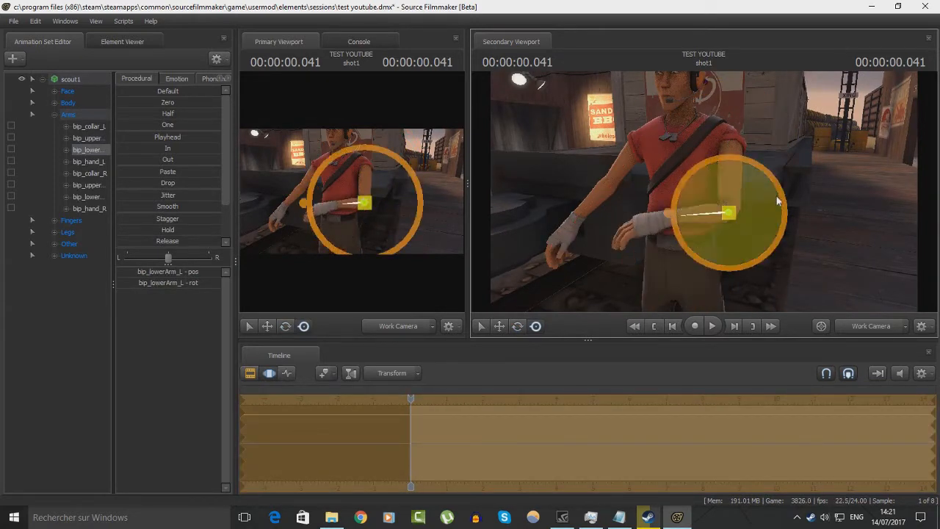
left_click_drag(778, 202, 745, 264)
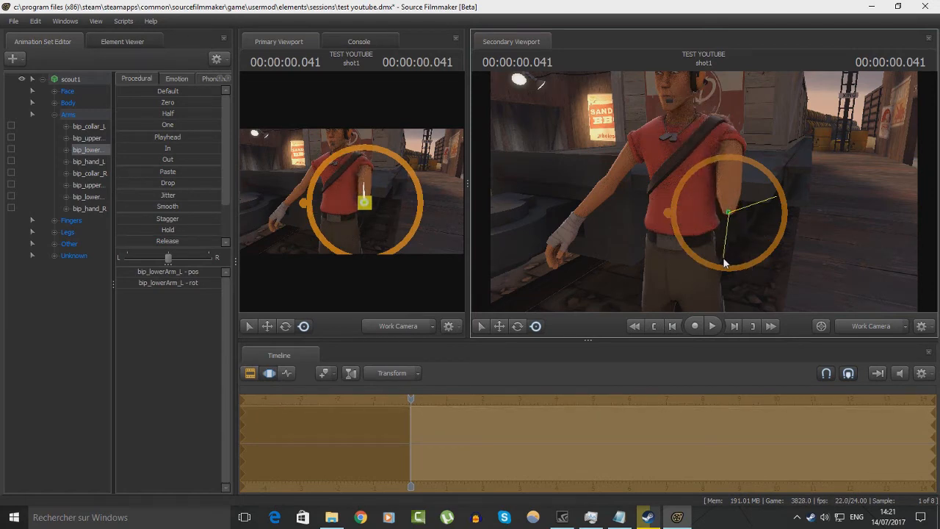
left_click_drag(727, 264, 725, 265)
left_click_drag(712, 246, 624, 247)
left_click_drag(697, 206, 700, 210)
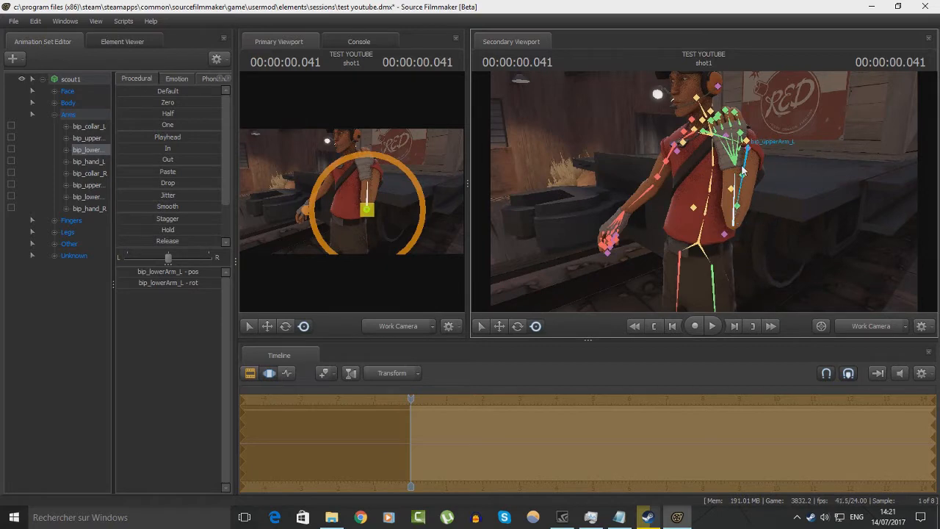
left_click(743, 171)
left_click_drag(830, 171, 711, 177)
Rotate the scout's right upper arm inwards and bend the right forearm across the chest
left_click(711, 174)
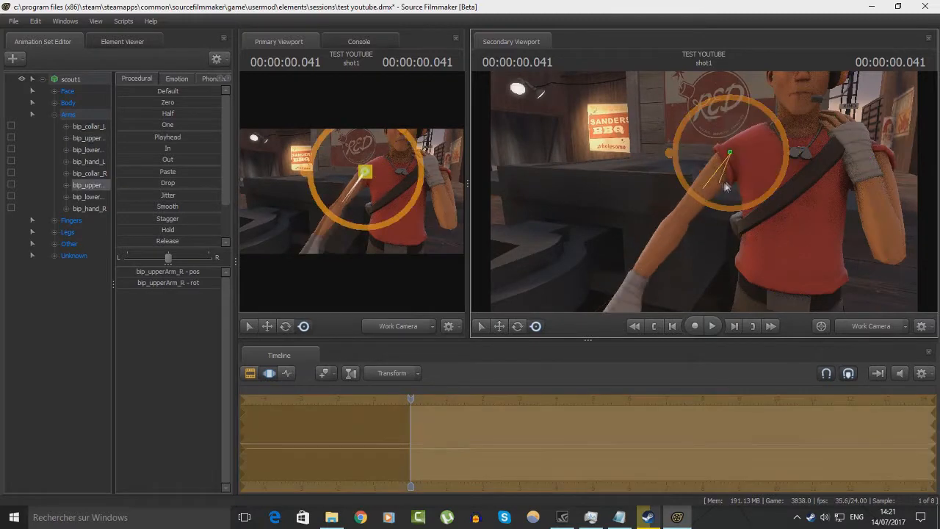
left_click(716, 257)
left_click_drag(722, 261, 765, 204)
left_click_drag(790, 244, 650, 203)
Refine the right arm's rotation so the elbow sits closer to the body and the right hand rests by the left hand
left_click(649, 203)
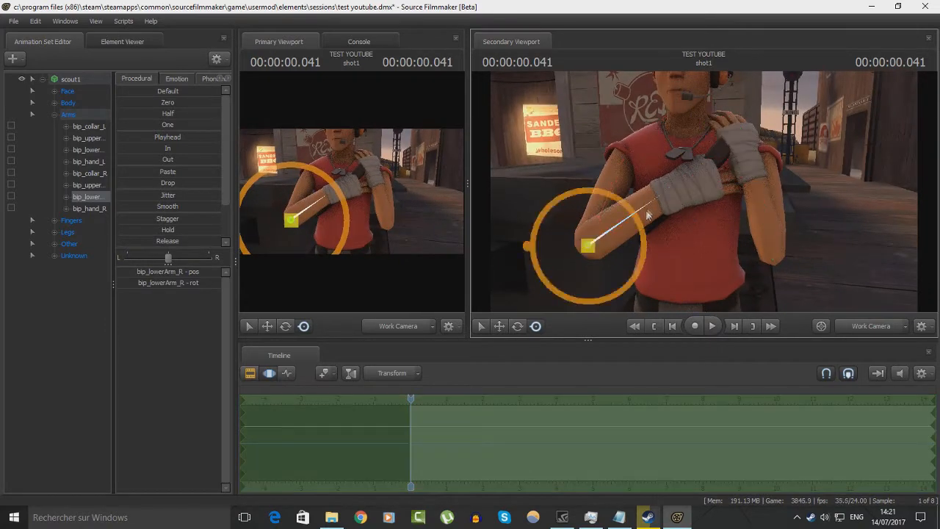
left_click_drag(600, 228, 685, 200)
left_click(606, 197)
left_click(685, 194)
left_click_drag(653, 236, 643, 219)
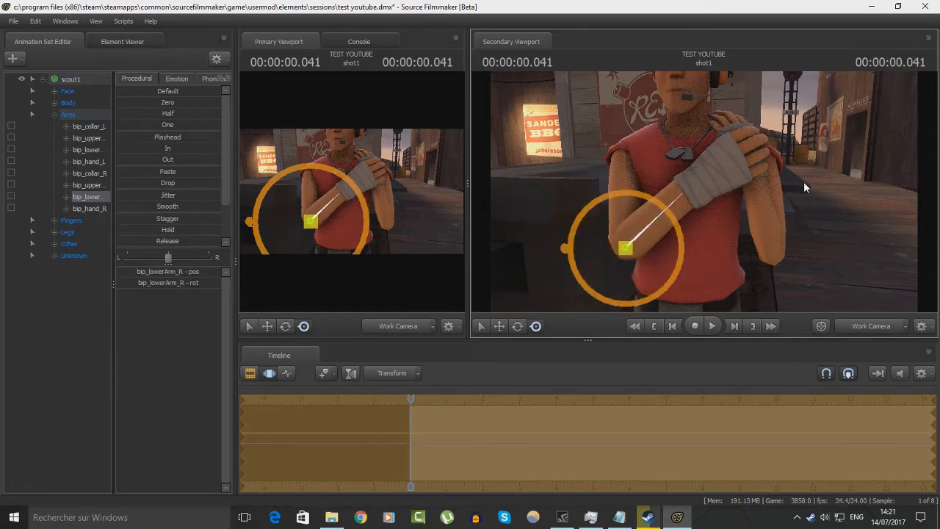
Rotate the scout's pelvis and both hips to adjust the stance as seen from the side
left_click_drag(805, 183, 702, 192)
key("ctrl")
left_click(719, 192, "ctrl")
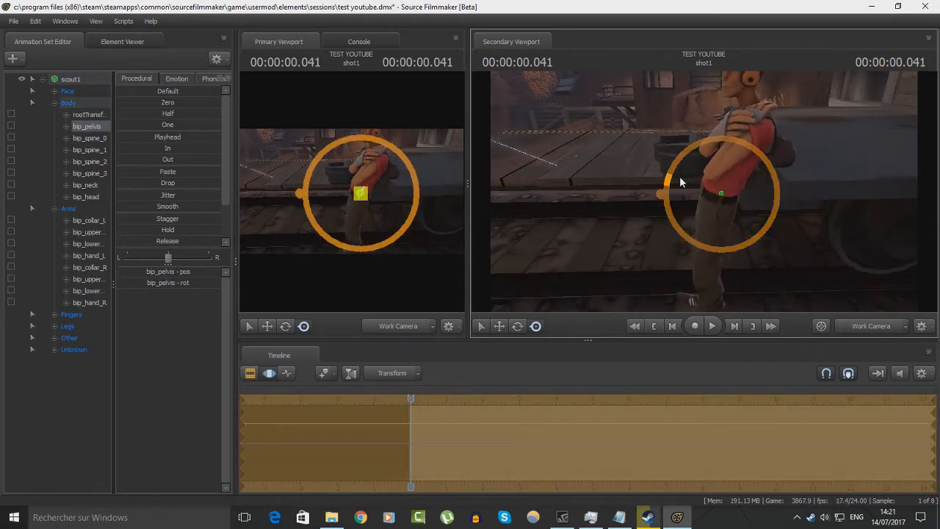
left_click(711, 225, "ctrl")
left_click_drag(667, 234, 666, 233)
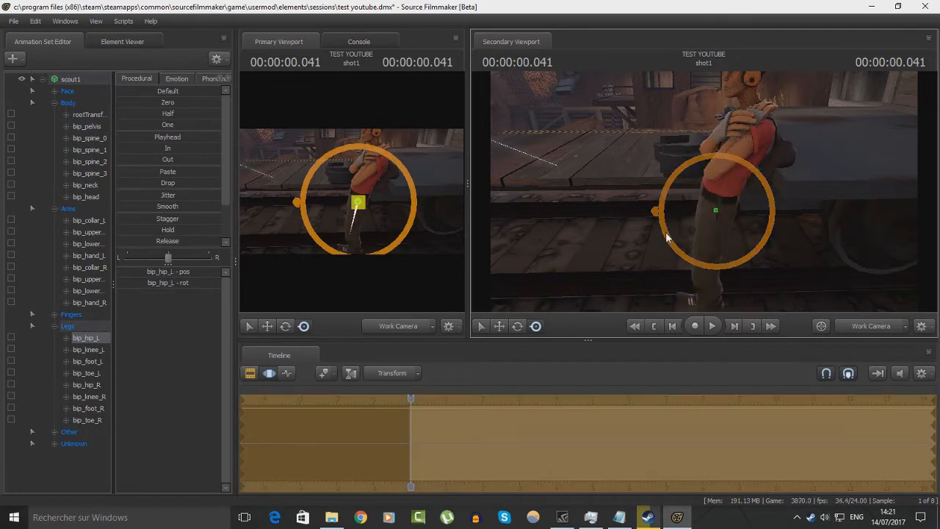
left_click(669, 236, "ctrl")
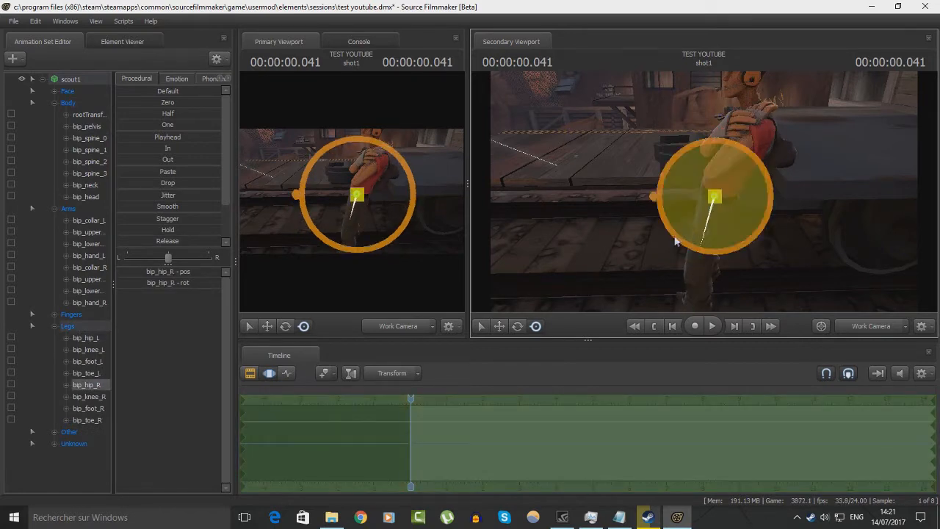
Rotate the scout's right and left feet at the ankles and collapse the scout1 bone list
left_click_drag(661, 234, 697, 199)
key("w")
left_click(647, 228, "ctrl")
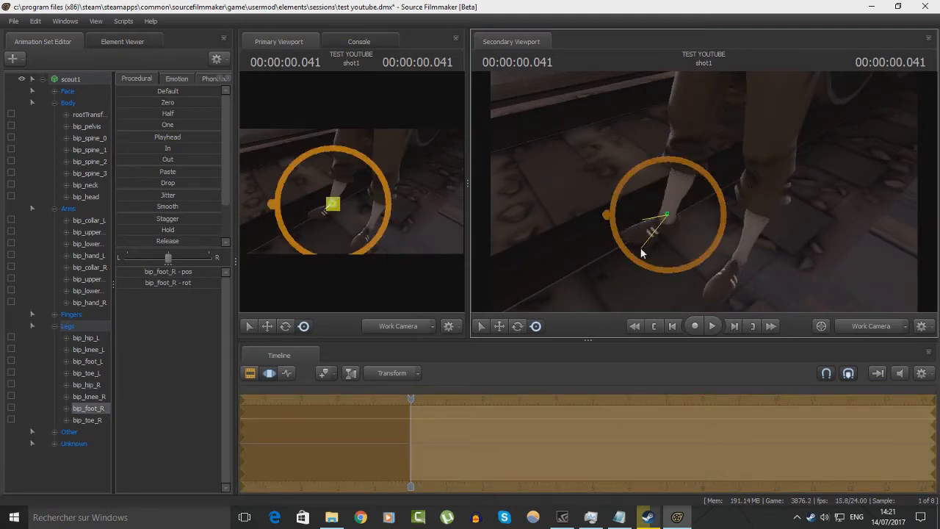
left_click(727, 273, "ctrl")
left_click_drag(733, 265, 686, 213)
key("s")
key("w")
key("d")
key("s")
key("a")
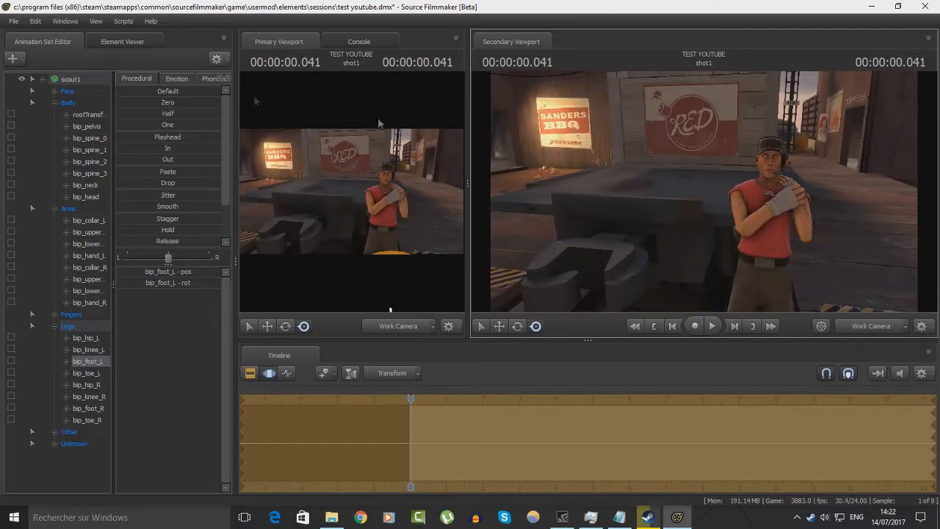
left_click(43, 80)
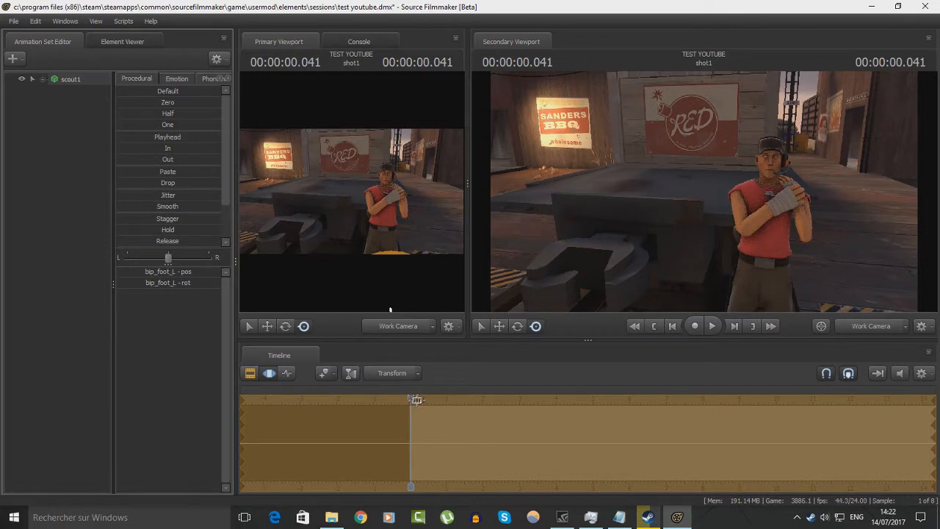
Return to the Clip Editor and move the playhead to 00:00:02.041 on shot1
left_click(250, 373)
left_click(269, 373)
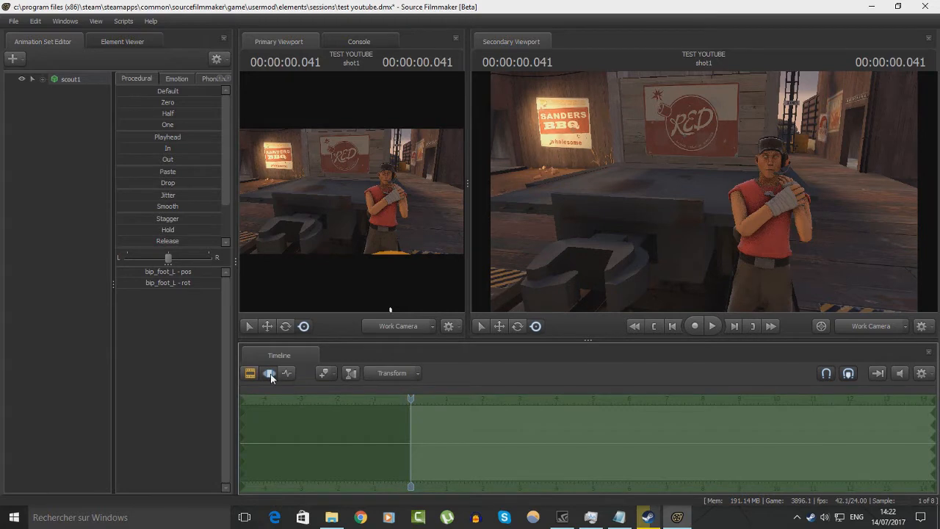
left_click(250, 373)
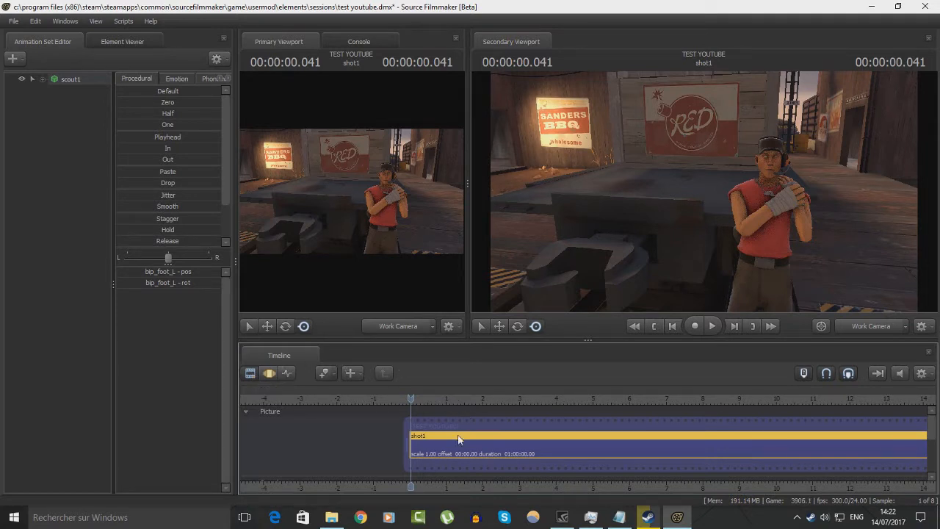
scroll(346, 429, "down", 3)
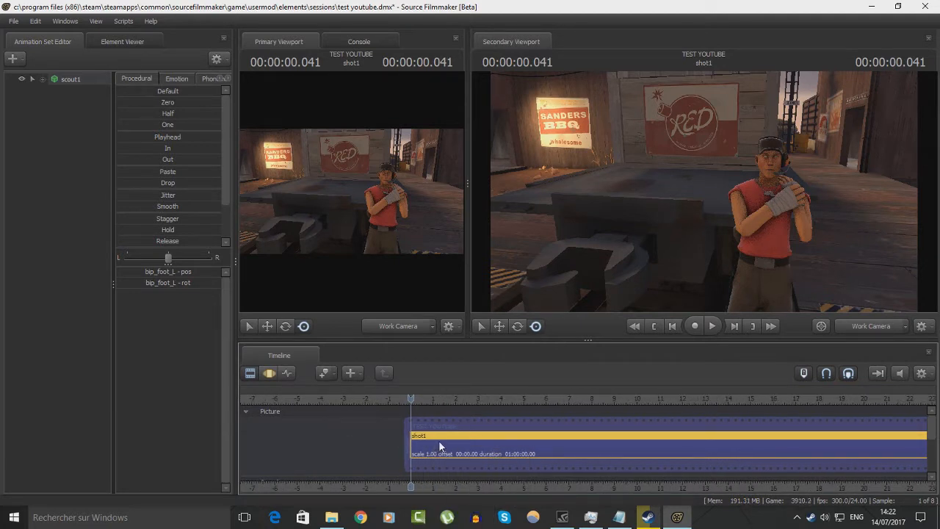
left_click_drag(432, 399, 456, 401)
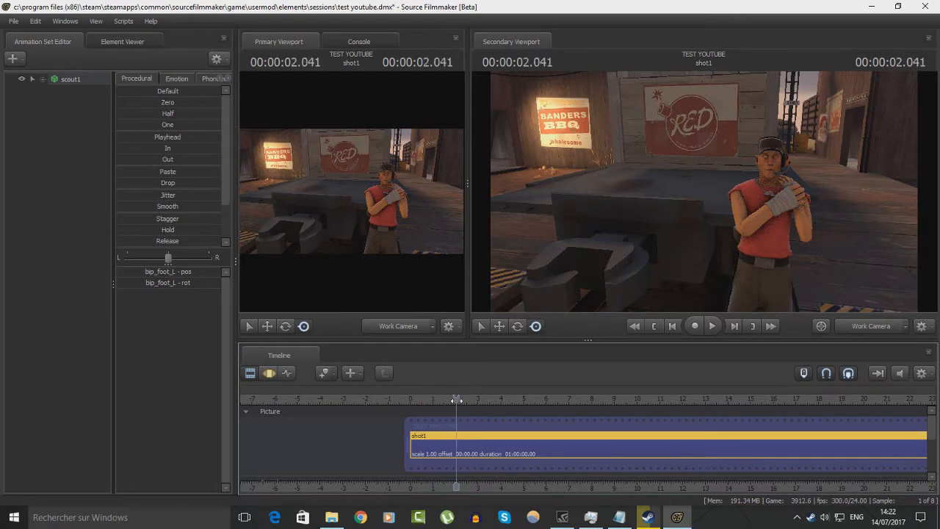
Try cutting shot1 into four shots, splitting at 00:00:02.041, near the 4-second mark and at 00:00:05.416
left_click(453, 450, "ctrl+shift")
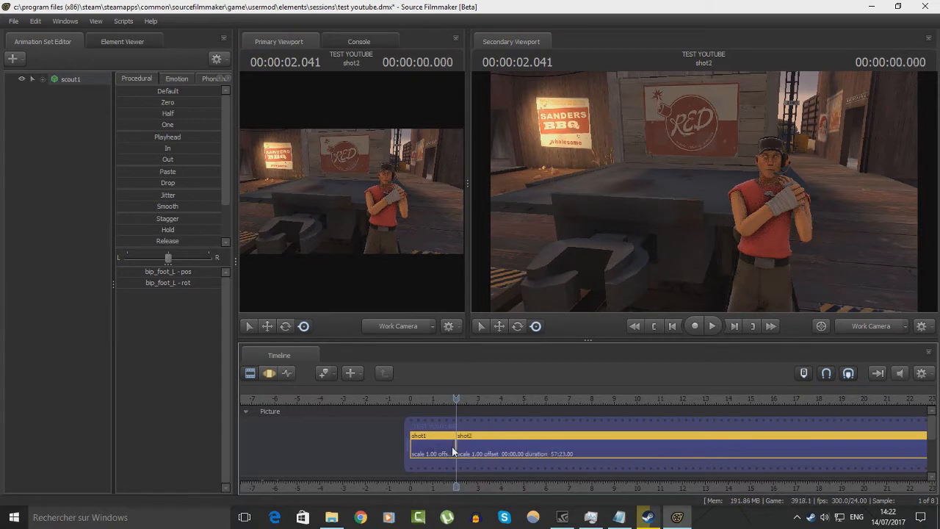
key("ctrl+z")
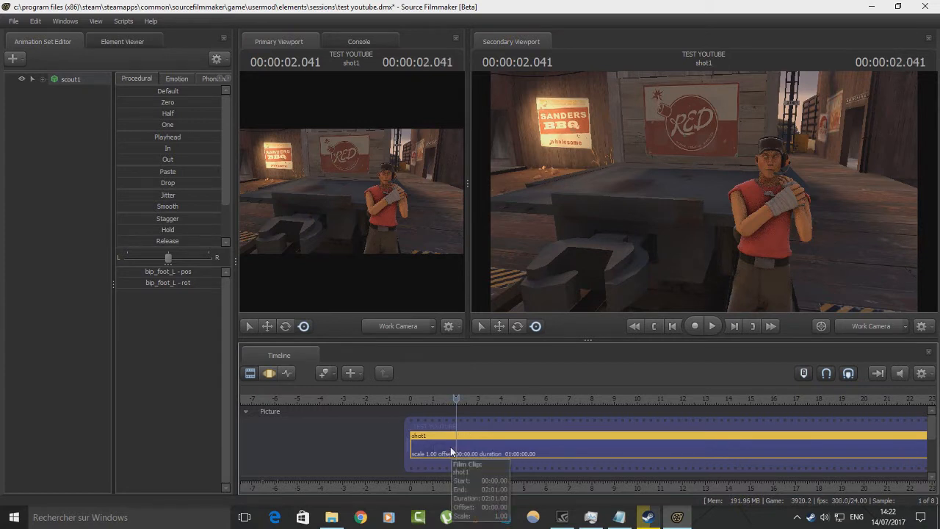
left_click(463, 447, "ctrl+shift")
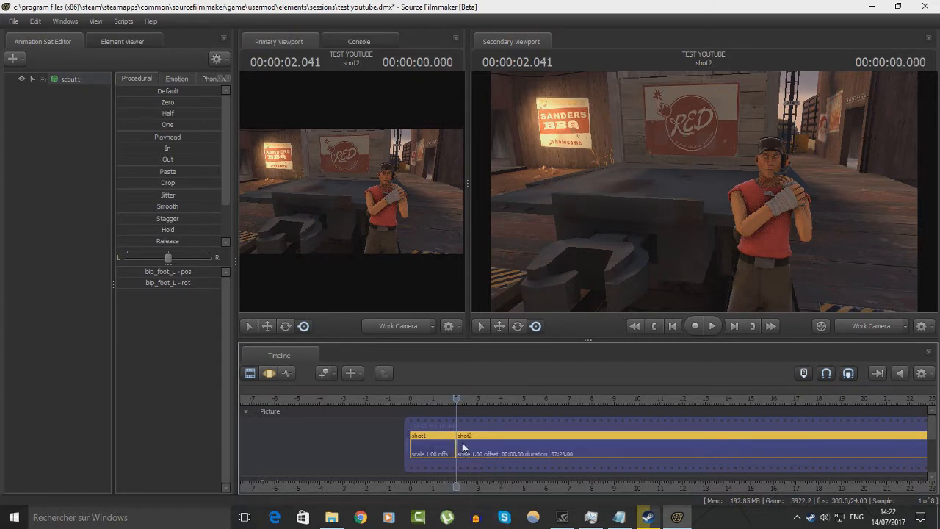
left_click(498, 399)
key("b")
left_click(532, 398)
key("b")
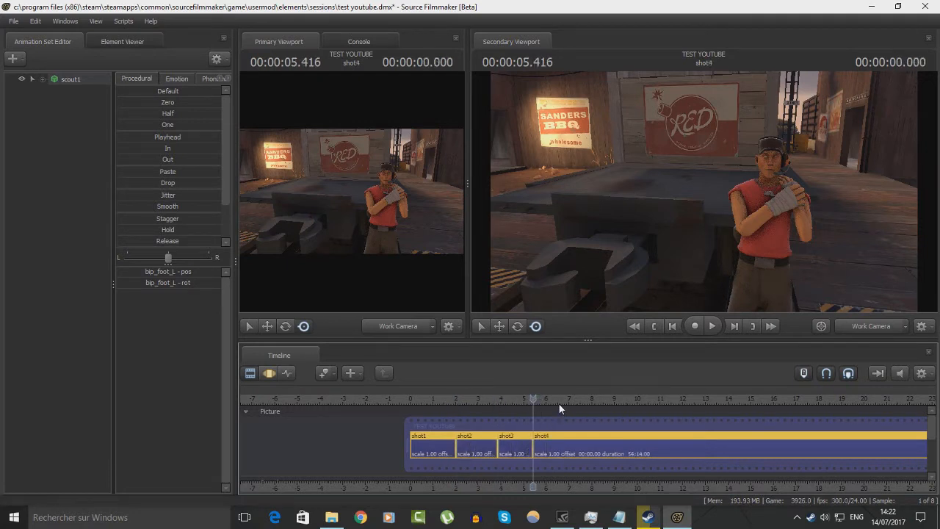
Undo the three shot splits and move the playhead back to 00:00:00.041
key("ctrl+z")
key("ctrl+z")
key("ctrl+z")
left_click_drag(532, 399, 411, 399)
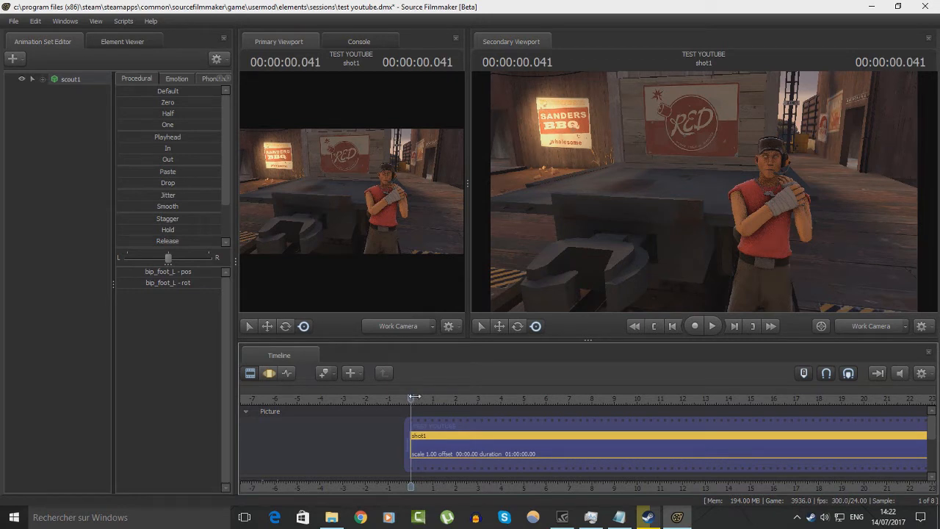
Split shot1 at about 2.7 seconds and select the second shot
left_click_drag(412, 399, 463, 399)
key("ctrl+b")
left_click(429, 441)
left_click(480, 438)
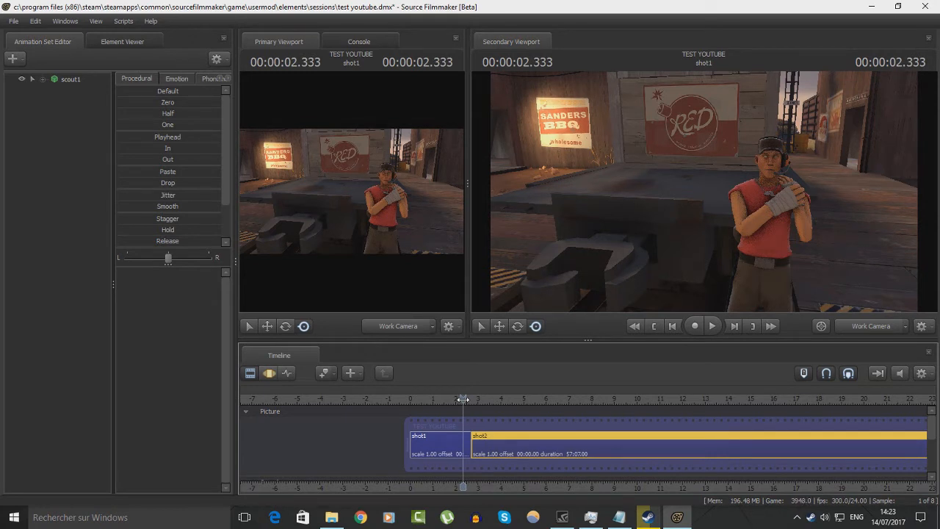
Select shot1 and move the playhead within it to 00:00:02.416
left_click_drag(463, 399, 413, 405)
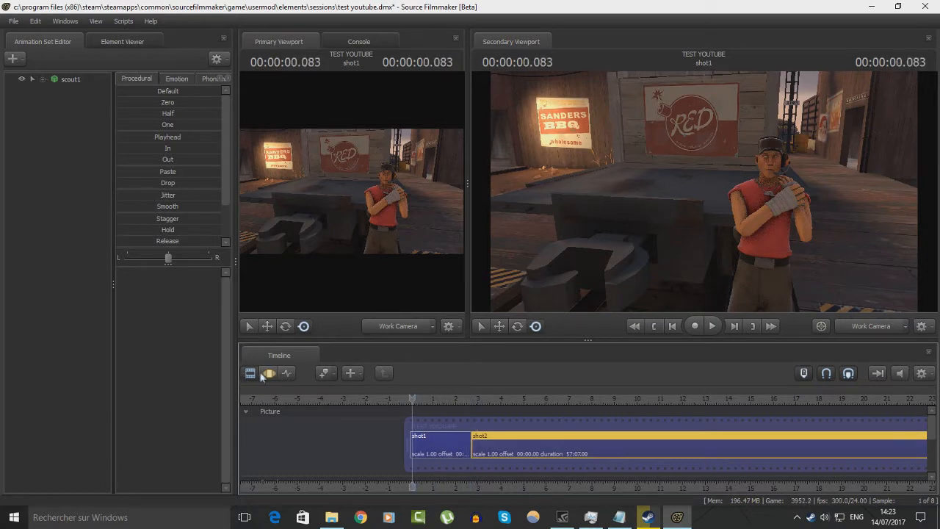
left_click_drag(473, 406, 460, 451)
left_click(461, 448)
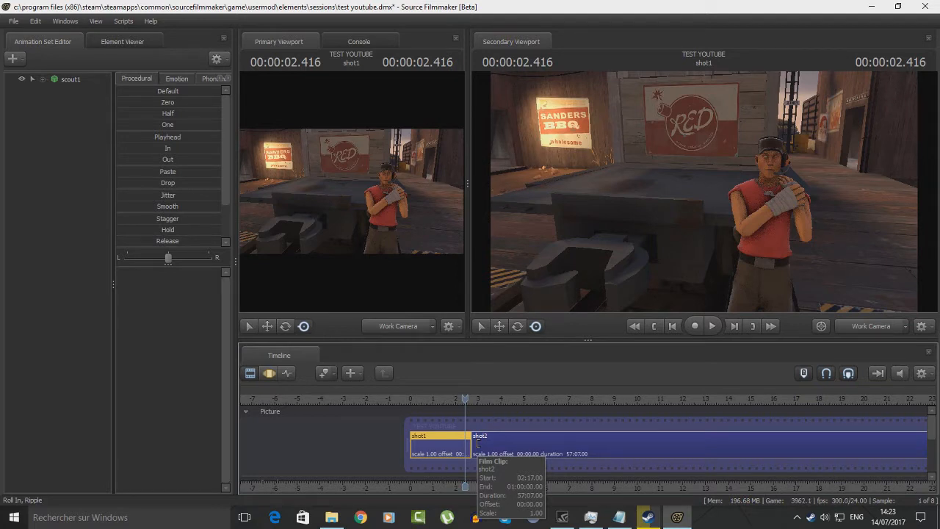
Examine shot1's range in the Motion Editor, moving the playhead to 00:00:00.041, and return to the Clip Editor
left_click(269, 373)
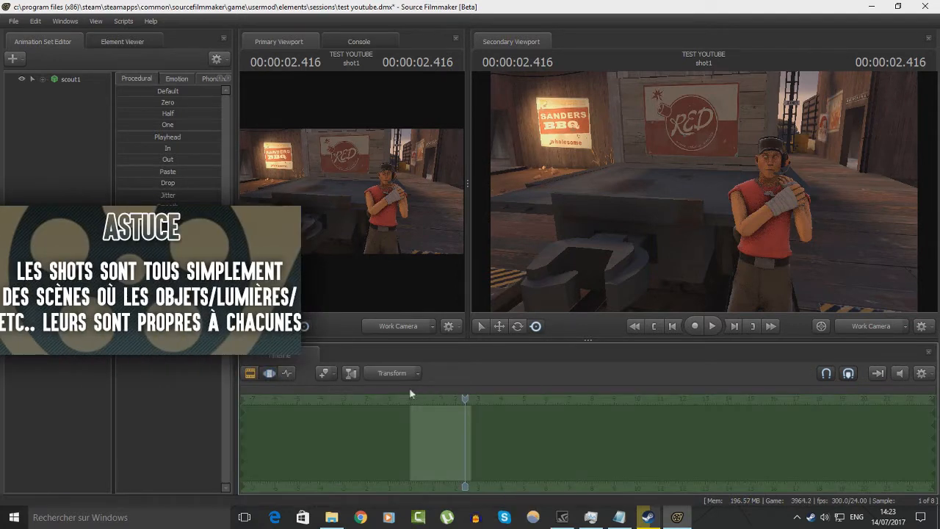
left_click_drag(466, 397, 412, 398)
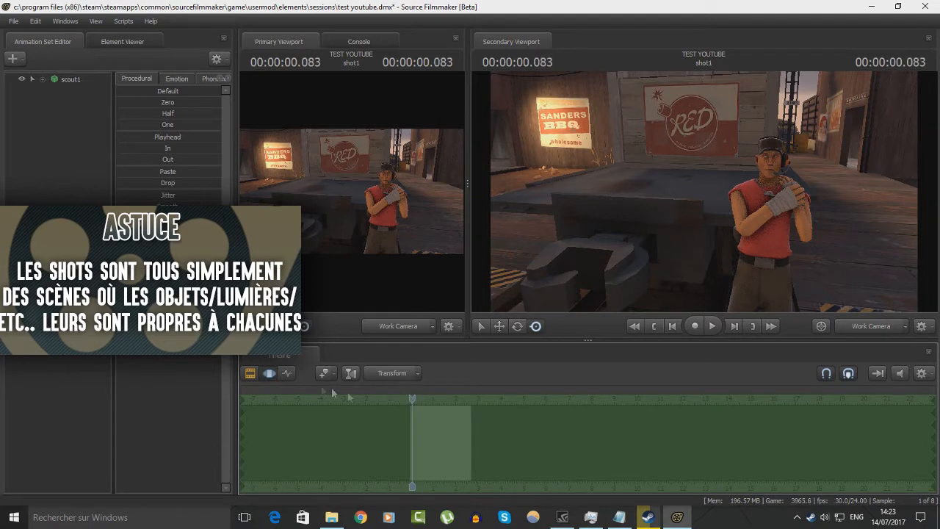
left_click(250, 373)
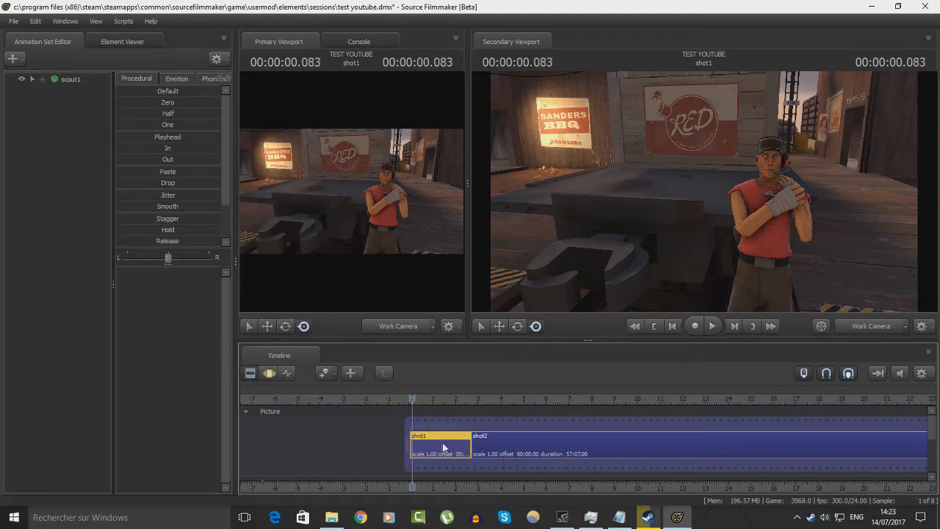
left_click(269, 373)
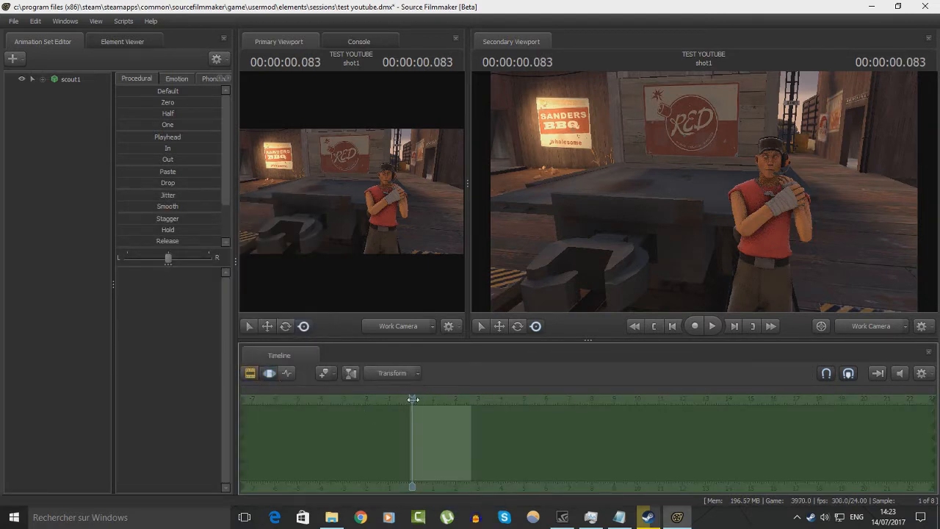
left_click(412, 399)
left_click(250, 373)
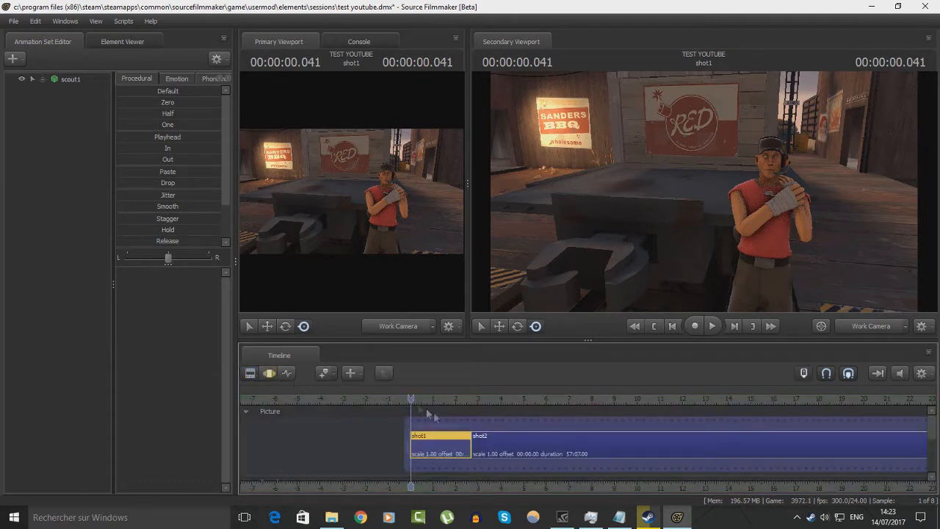
Select shot2, move the playhead to 00:00:02.750 and hide scout1 in that shot
left_click(493, 445)
left_click_drag(471, 399, 473, 399)
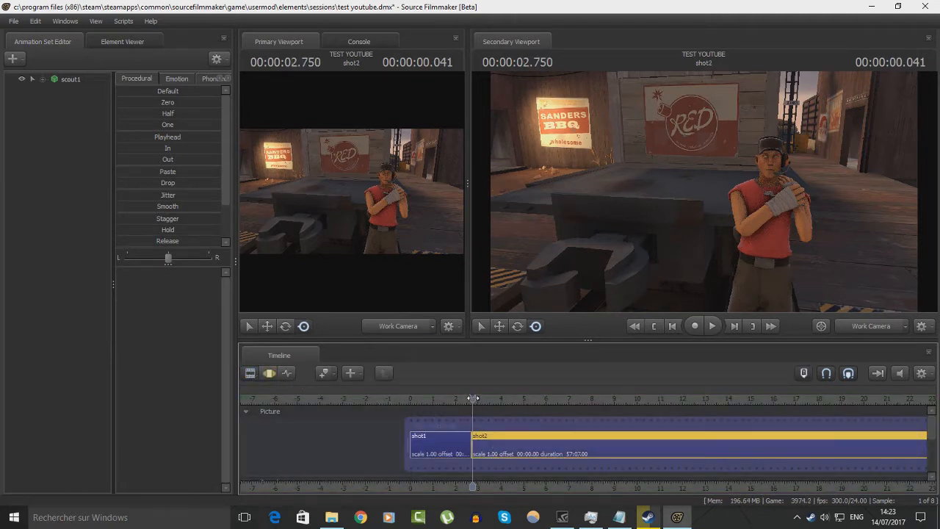
left_click(21, 79)
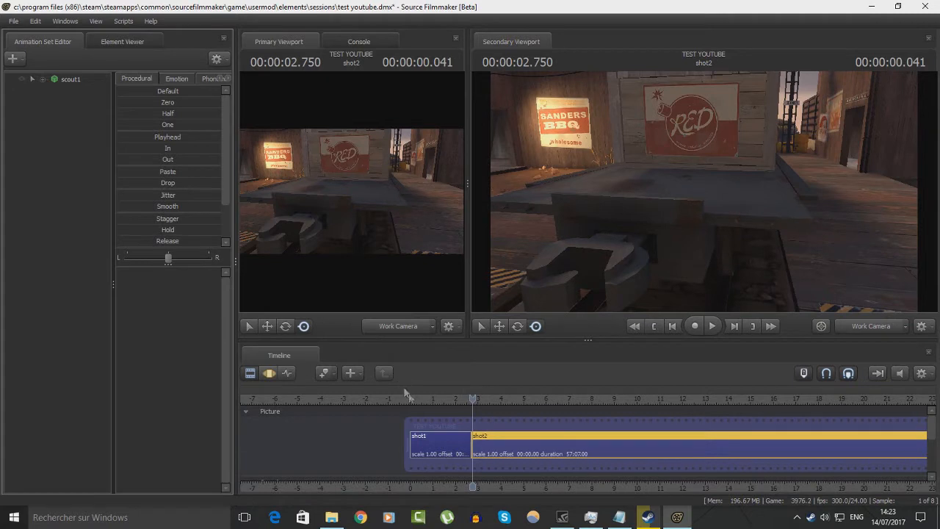
Compare scout1's visibility in shot1 and shot2, scrubbing the playhead to 00:00:01.708
left_click(442, 447)
left_click(482, 445)
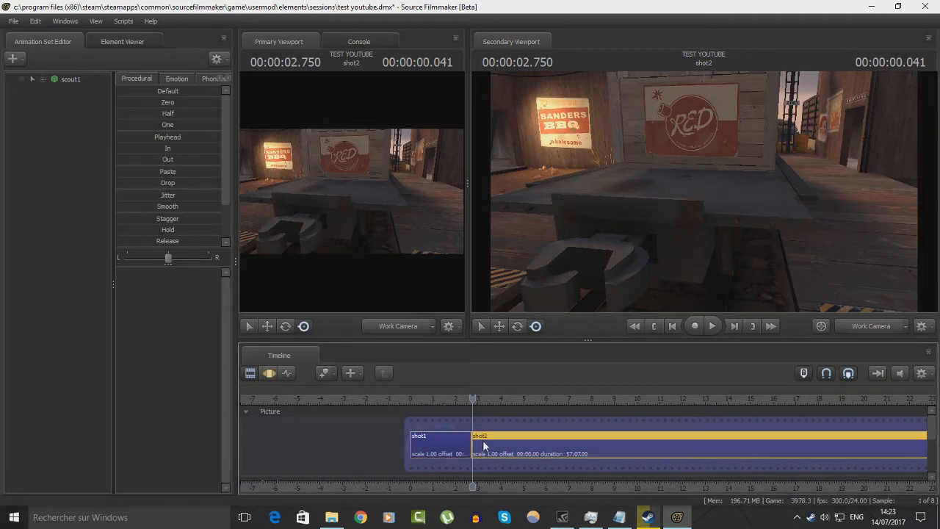
left_click(434, 447)
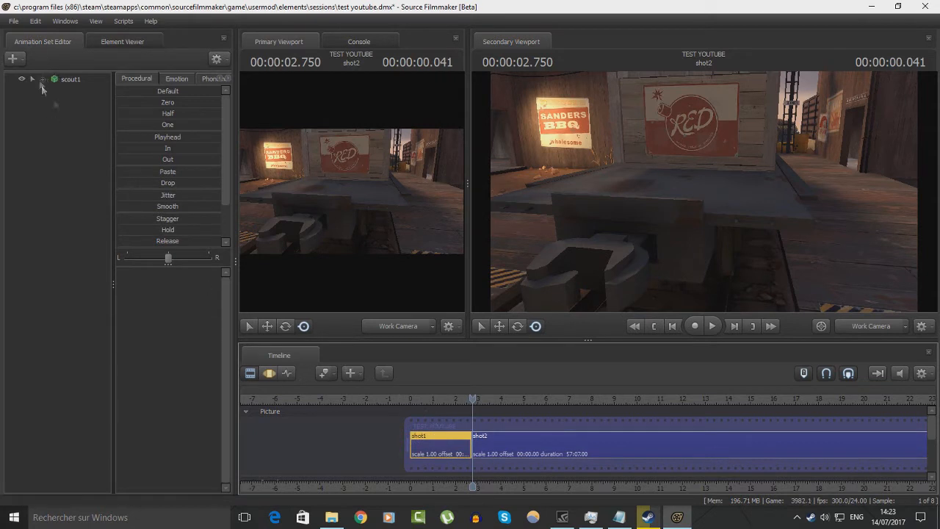
left_click_drag(418, 400, 448, 399)
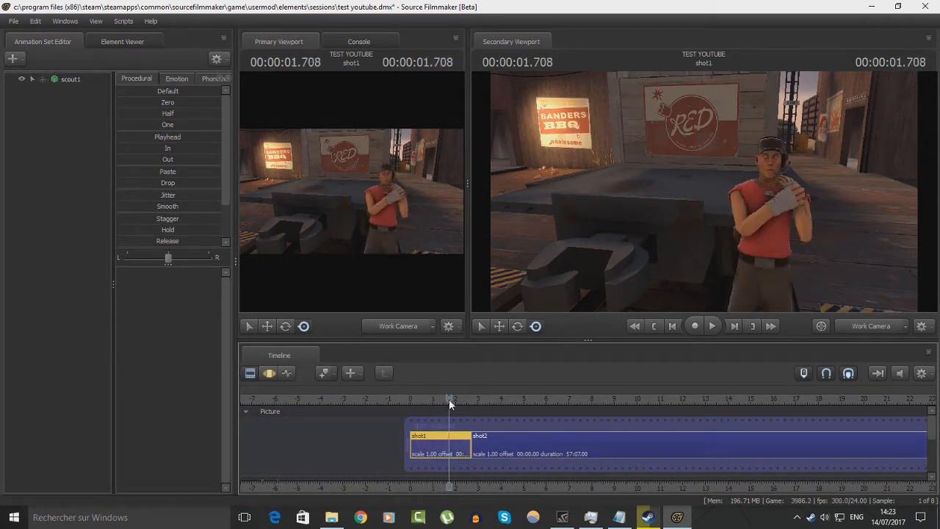
Move the playhead to 00:00:03.041 in shot2 and make scout1 visible again there
left_click_drag(449, 399, 479, 405)
left_click(496, 446)
left_click(21, 79)
In the Motion Editor, try tilting the whole scout1 model sideways at 00:00:02.708, the start of shot2
left_click_drag(552, 180, 580, 192)
key("s")
left_click(268, 373)
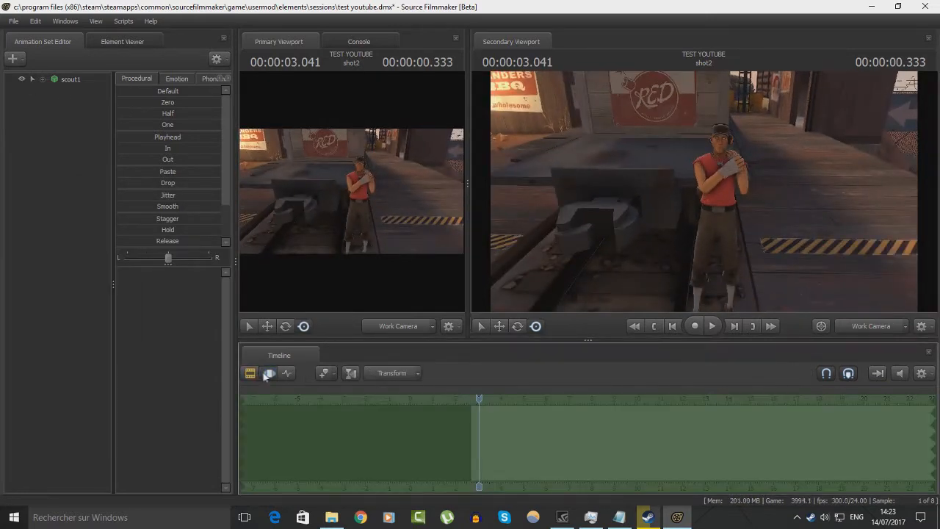
left_click(472, 398)
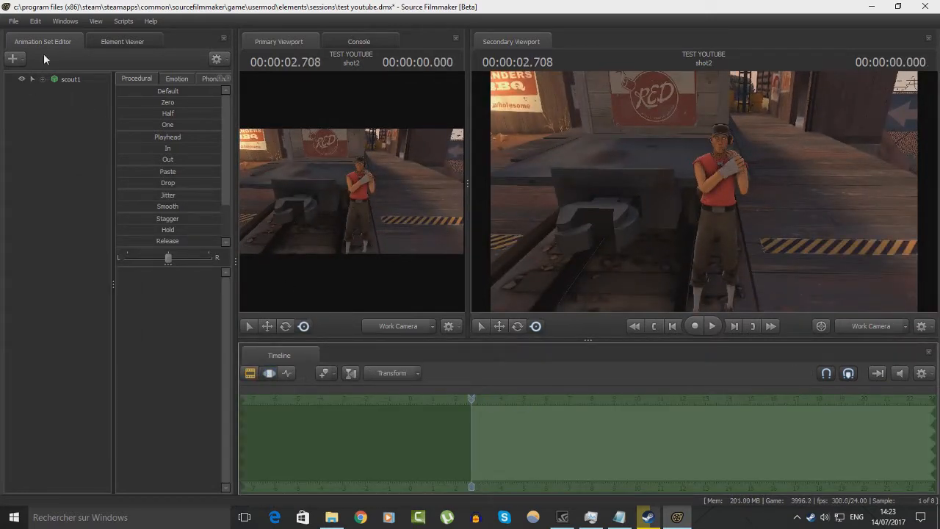
left_click(71, 79)
left_click_drag(709, 266, 759, 269)
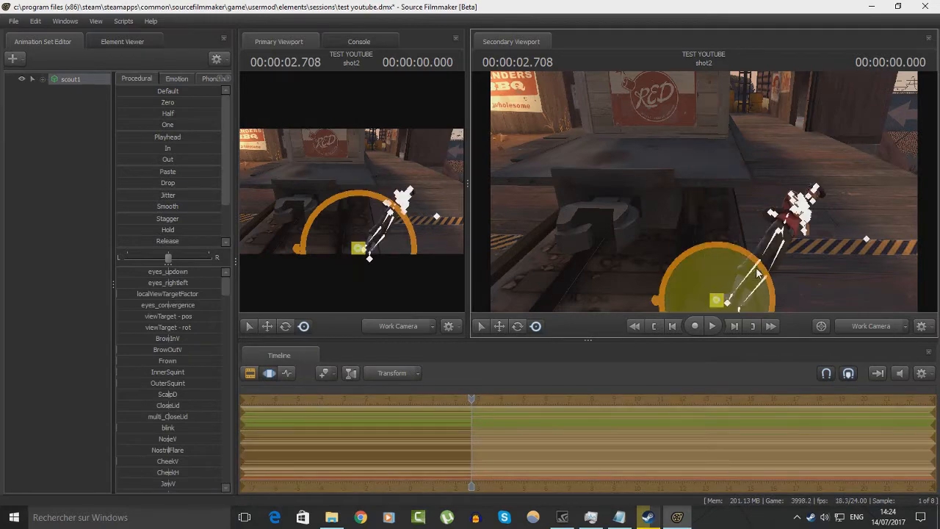
Compare scout1's pose in shot1 and shot2 from the Clip Editor by scrubbing the playhead across both shots
left_click(249, 373)
left_click_drag(471, 398, 429, 436)
left_click(431, 440)
left_click_drag(432, 399, 437, 399)
left_click(497, 439)
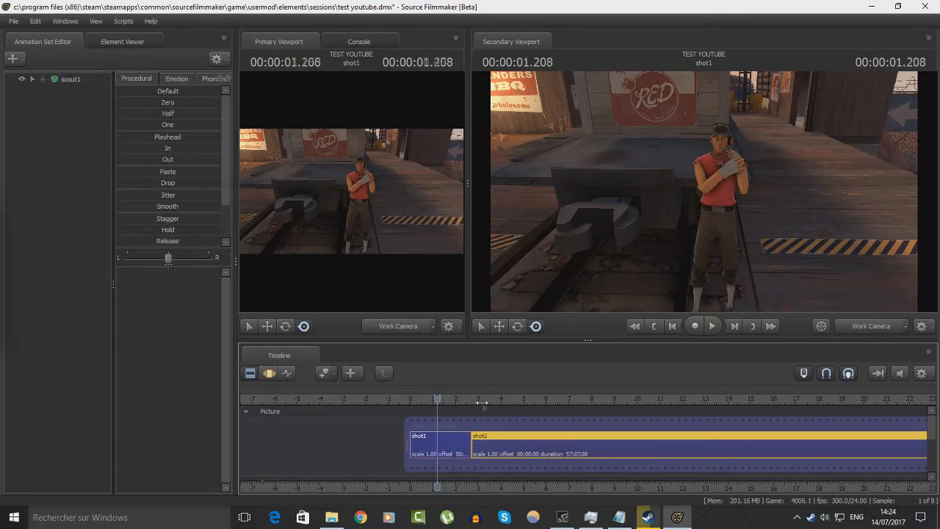
left_click(483, 399)
Undo the tilt of scout1 in shot2 and return to the Clip Editor
key("ctrl+z")
key("ctrl+z")
key("ctrl+z")
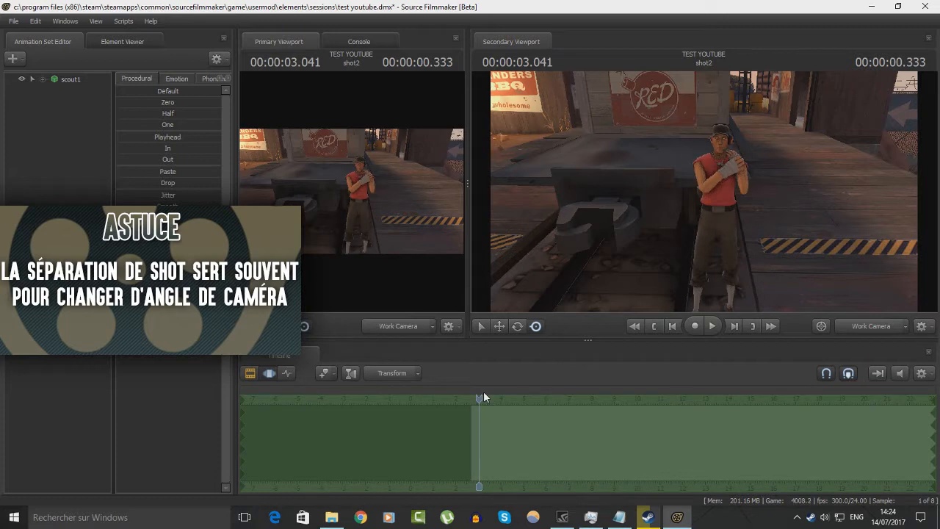
key("F3")
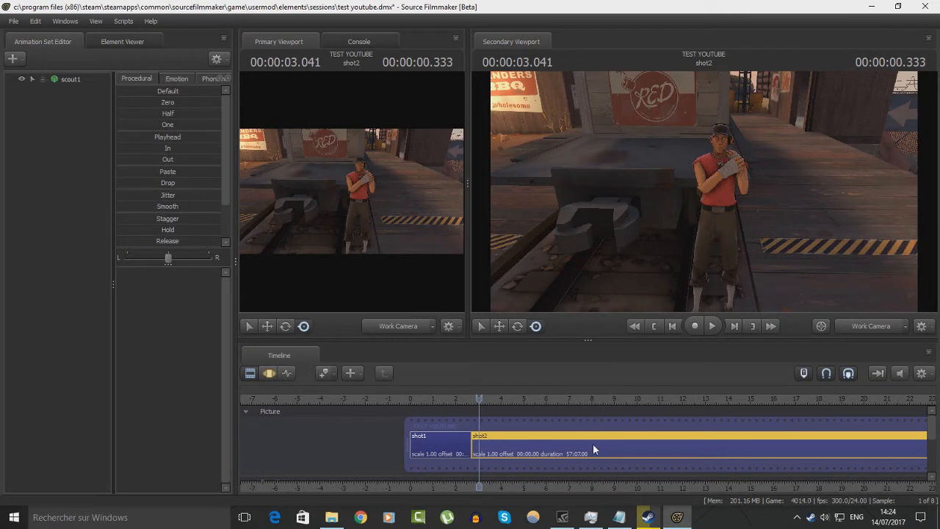
Select scout1 in the Motion Editor and scrub from 00:00:02.208 in shot1 to 00:00:02.875 in shot2
left_click_drag(478, 398, 460, 398)
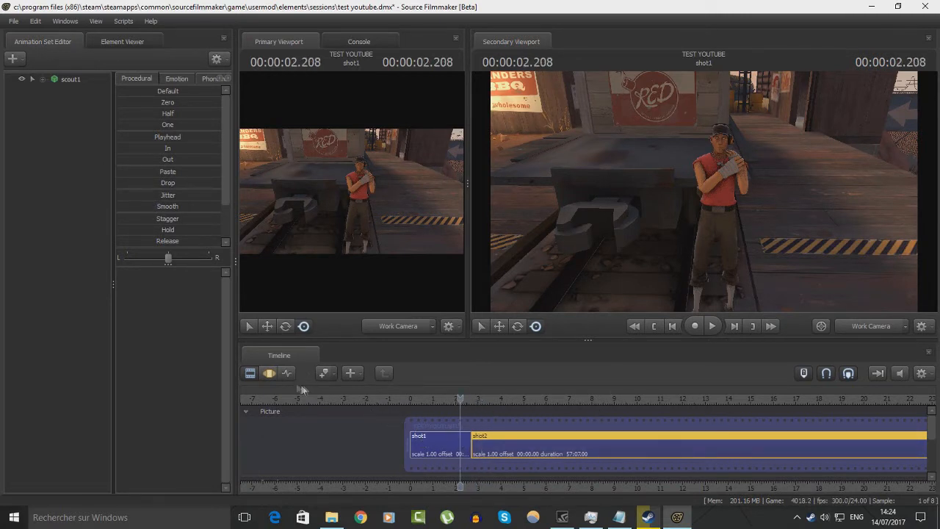
left_click(270, 373)
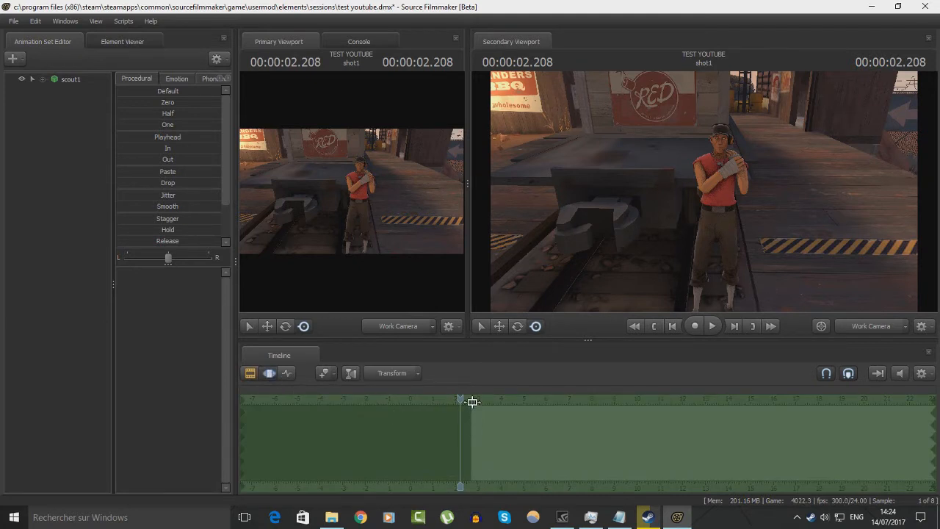
left_click(61, 81)
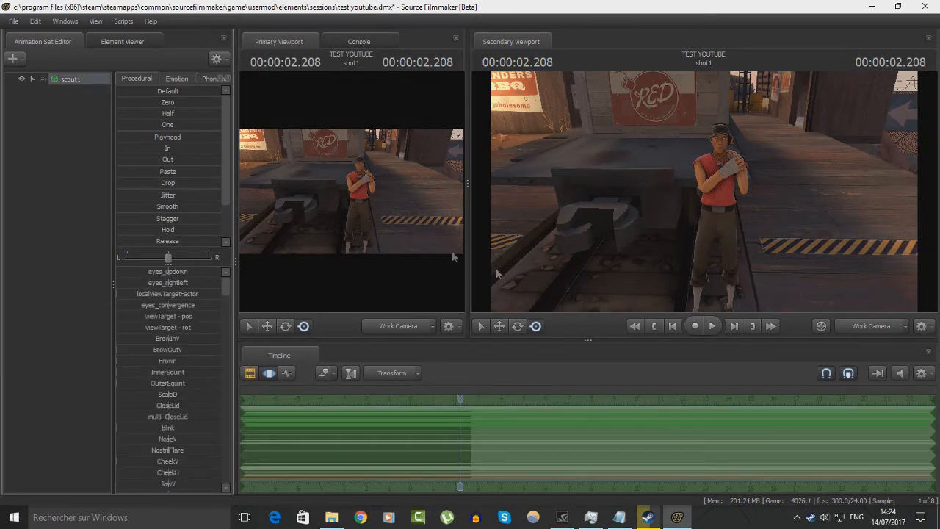
left_click_drag(470, 399, 476, 399)
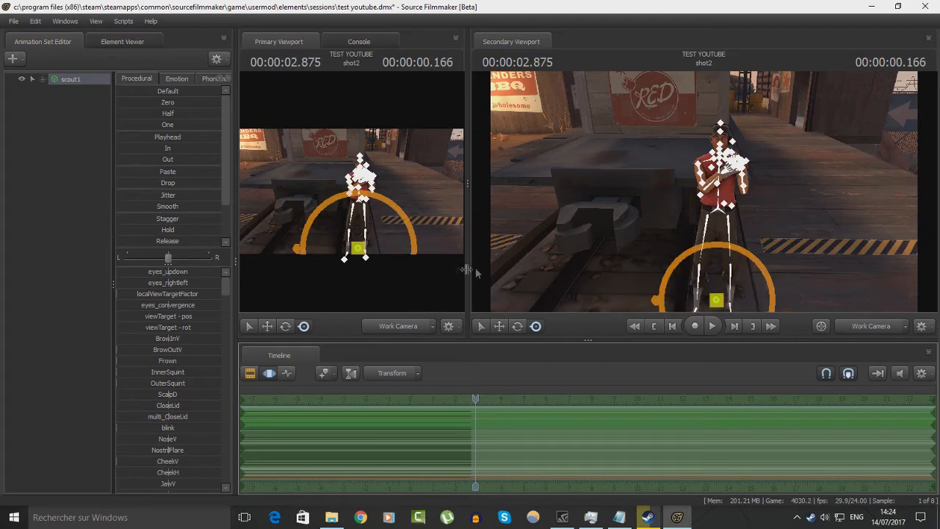
Undo the earlier edits step by step, back past the split between shot1 and shot2
left_click(250, 374)
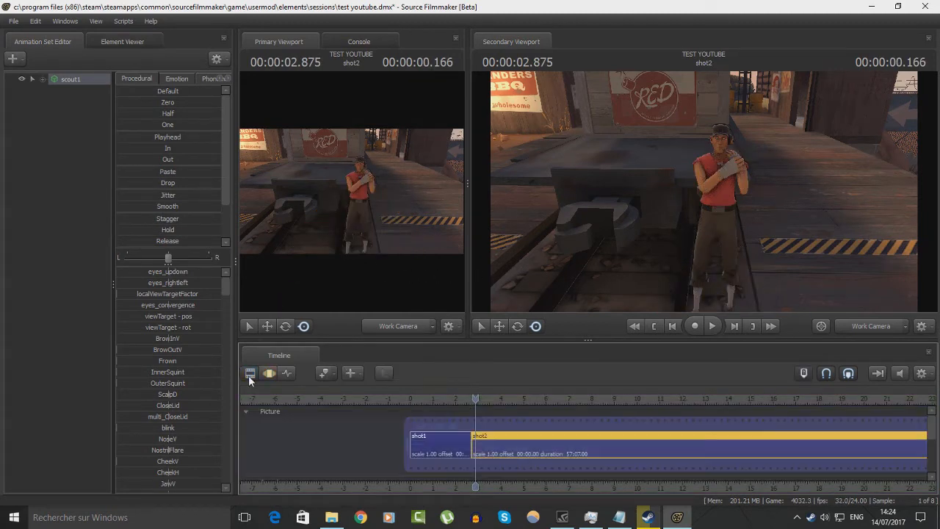
left_click(249, 375)
left_click(249, 374)
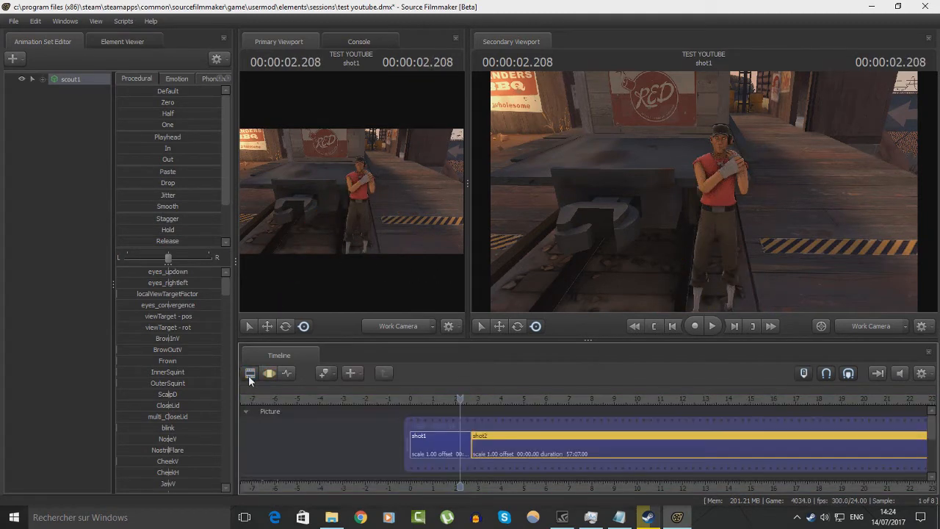
left_click(250, 374)
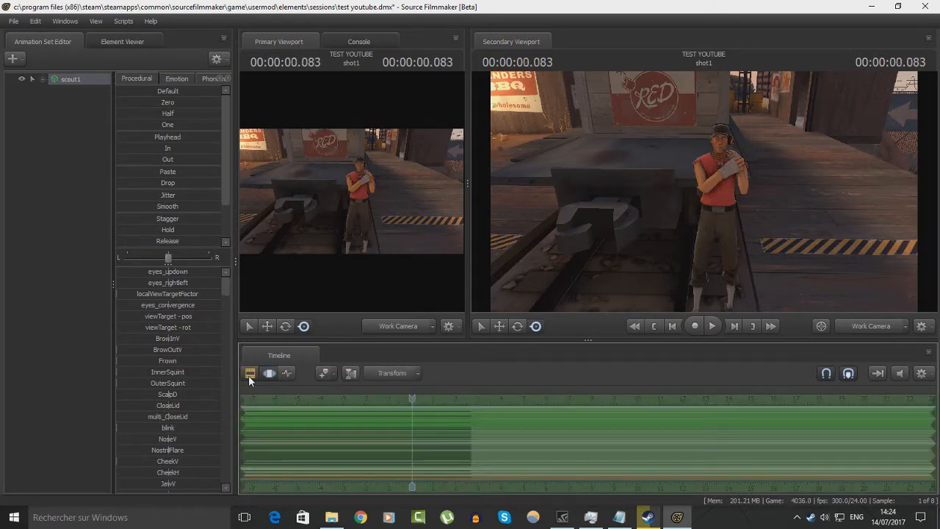
left_click(249, 374)
left_click(249, 374)
left_click(249, 374)
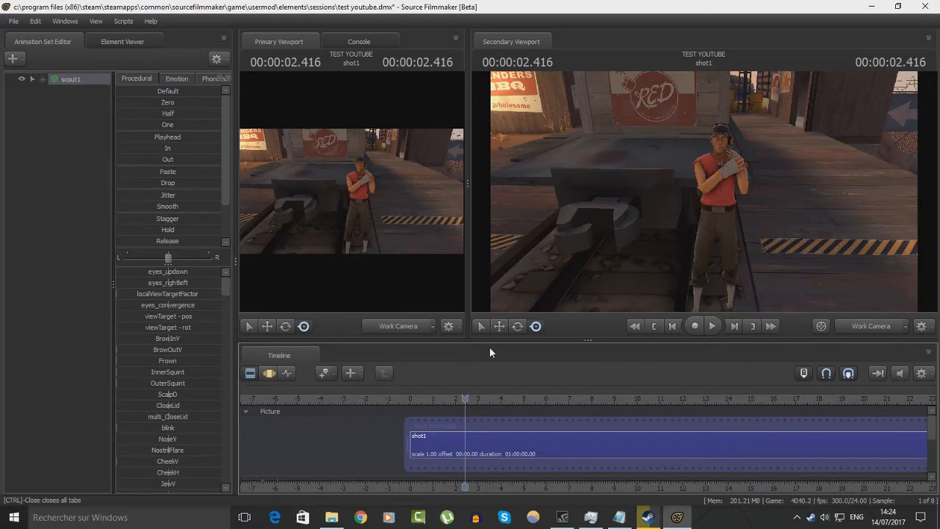
Move the playhead to 00:00:00.041 in shot1 and switch to the Motion Editor
left_click_drag(465, 399, 410, 399)
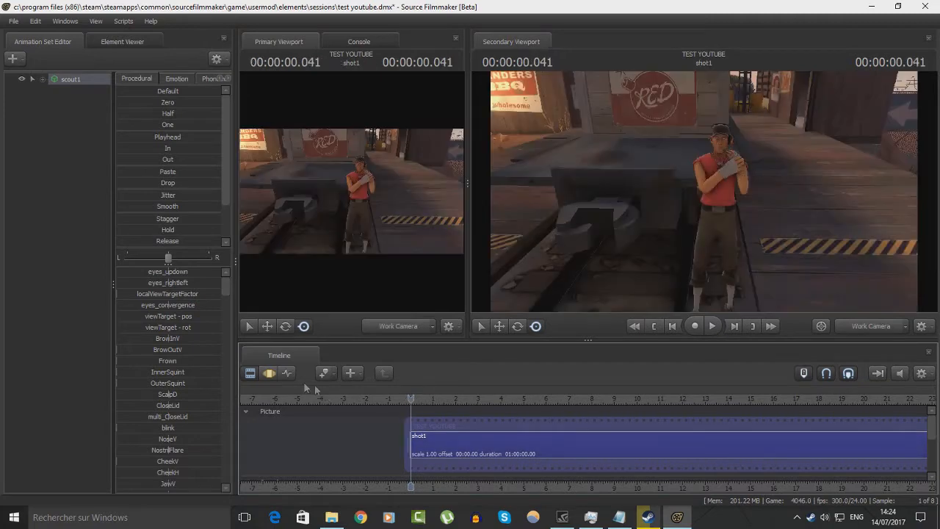
left_click(269, 374)
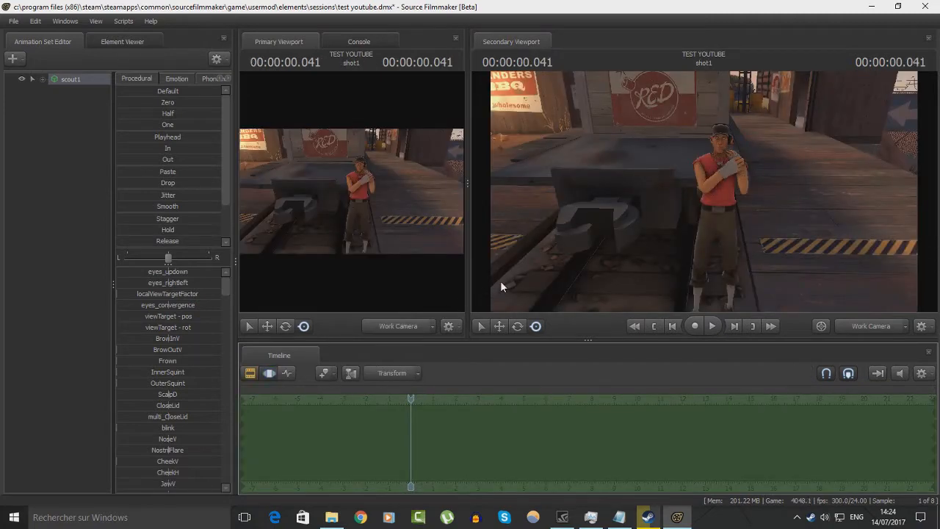
left_click_drag(547, 262, 507, 278)
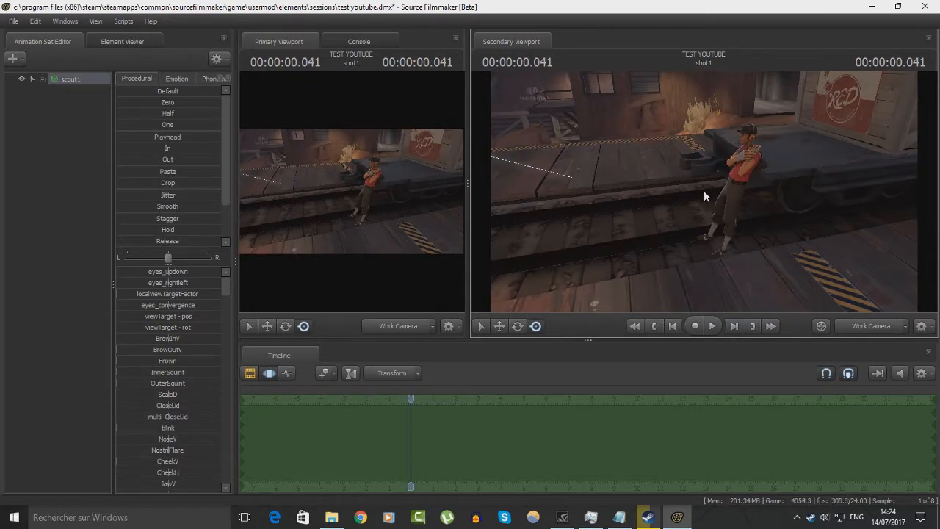
Select shot1 in the Clip Editor with the playhead at 00:00:00.166, and select scout1 in the Motion Editor
left_click(96, 81)
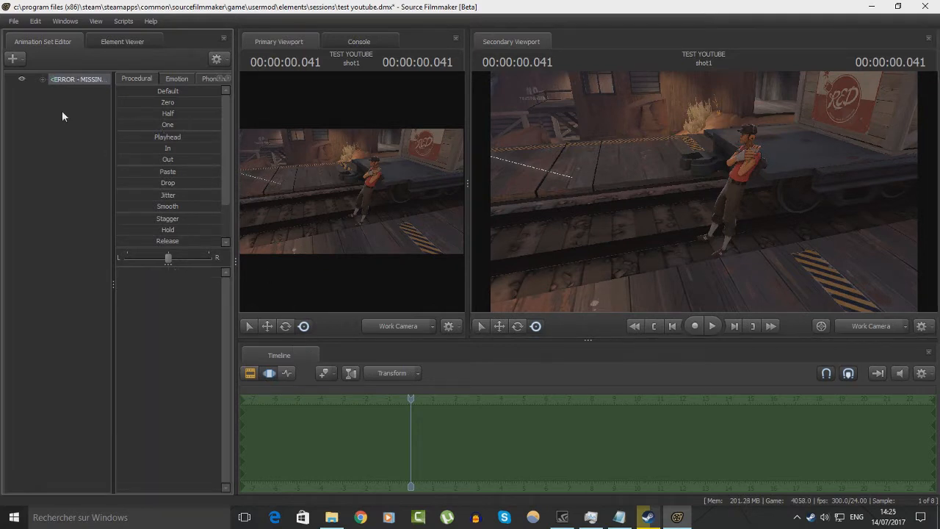
key("F2")
mouse_move(411, 399)
left_mouse_down()
mouse_move(426, 398)
mouse_move(414, 398)
left_mouse_up()
left_click(72, 77)
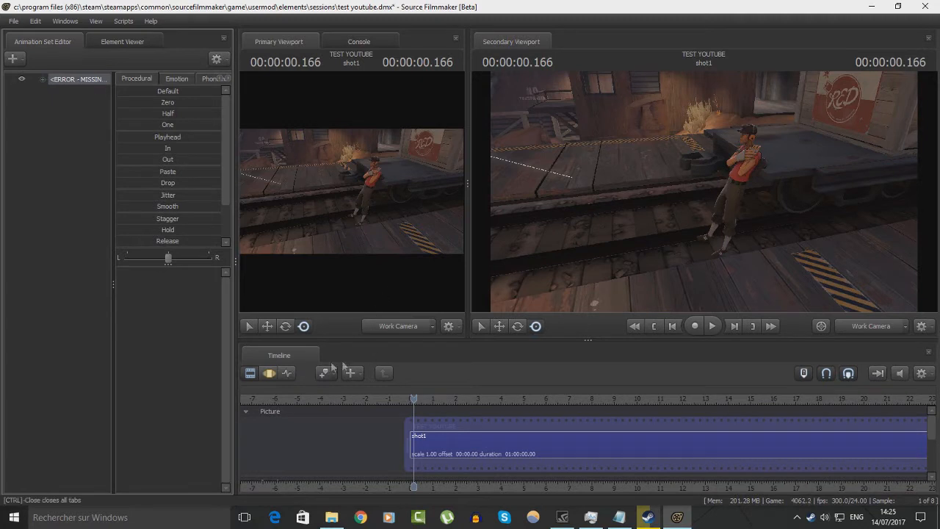
left_click(266, 373)
left_click(251, 374)
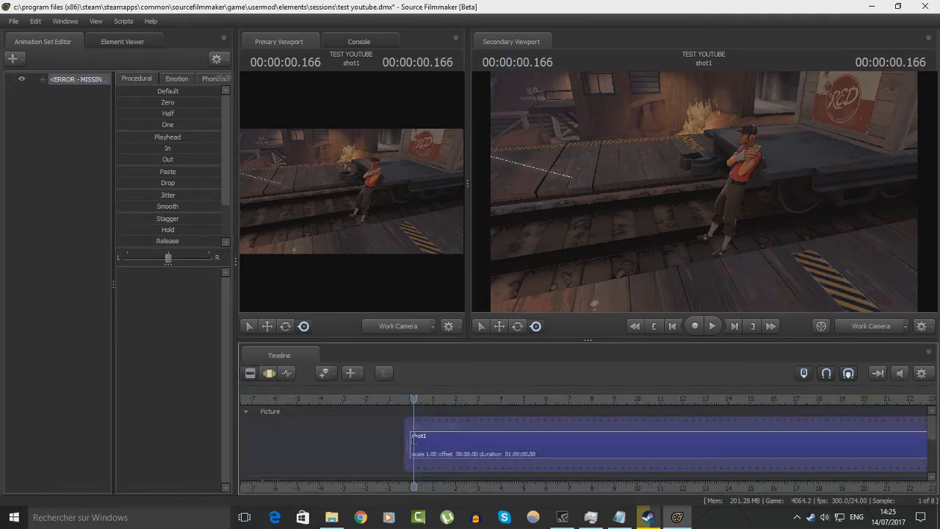
left_click(415, 440)
left_click(271, 374)
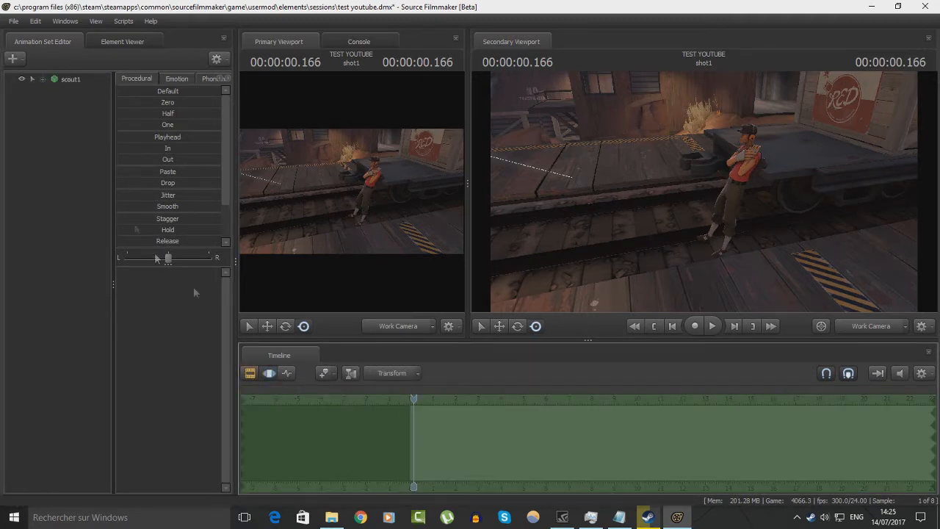
left_click(61, 82)
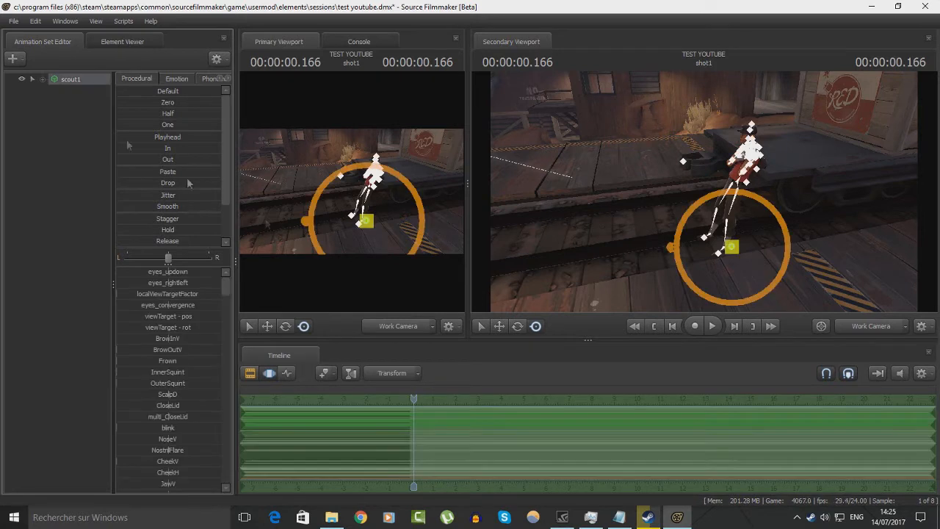
Try moving scout1 away along the tracks at 00:00:02.750 and back beside the wagon at 00:00:00.083
left_click(412, 397)
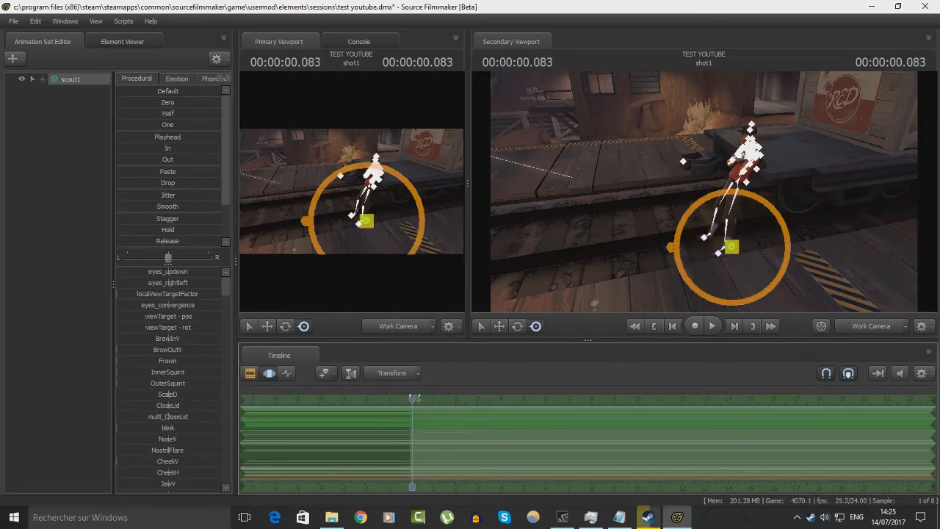
left_click_drag(414, 398, 474, 397)
left_click_drag(732, 247, 682, 253)
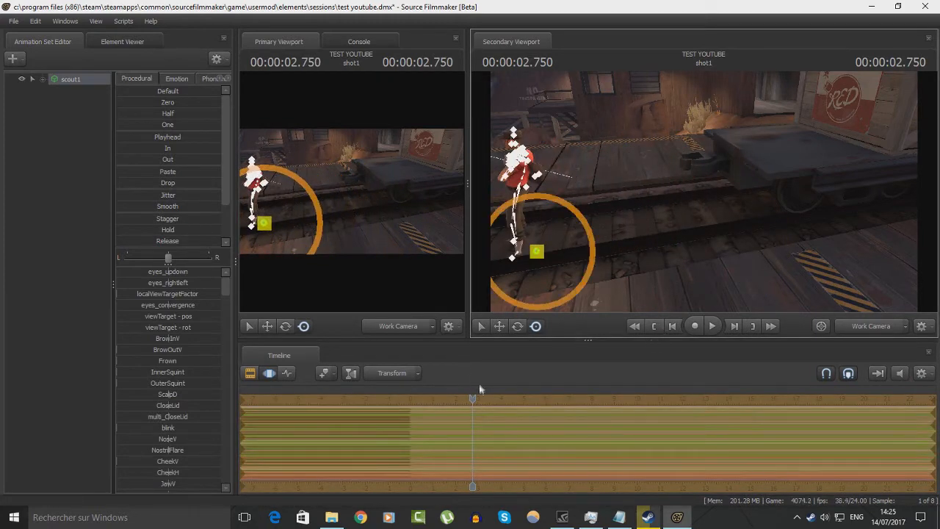
left_click_drag(464, 399, 412, 400)
left_click_drag(537, 252, 729, 250)
Switch to the Graph Editor, frame scout1 from the front and enlarge the timeline area
left_click(289, 374)
left_click_drag(569, 245, 589, 242)
key("w")
key("w")
key("s")
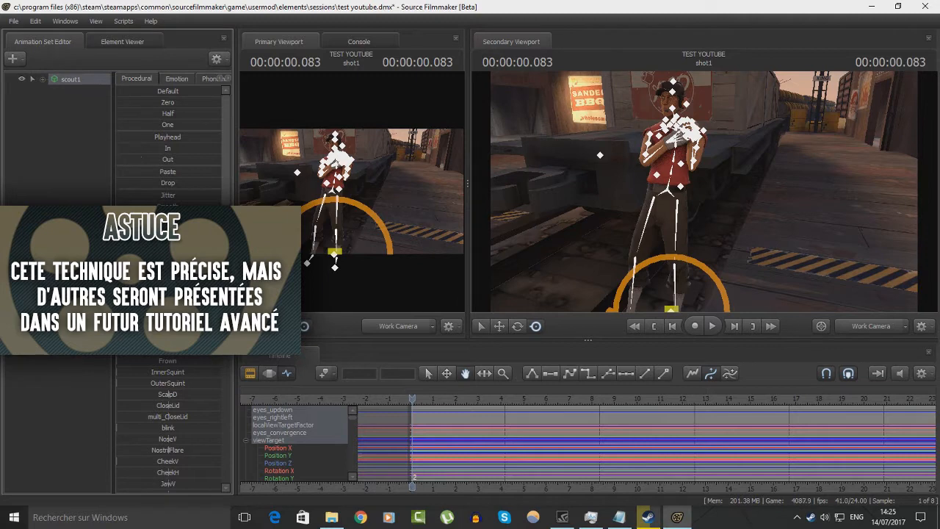
left_click_drag(530, 340, 552, 243)
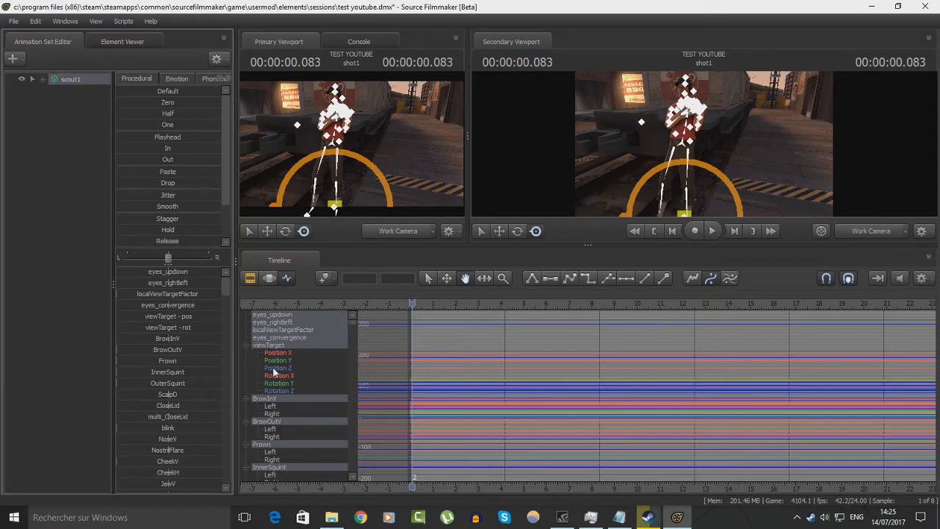
Add a keyframe on all of scout1's channels at 00:00:00.083 and scrub around it
left_click_drag(413, 304, 412, 304)
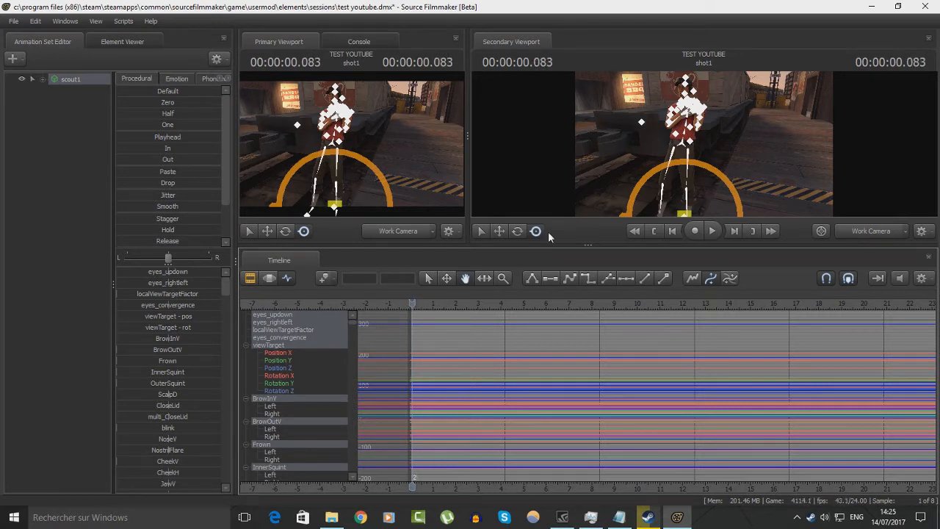
key("m")
left_click(64, 79)
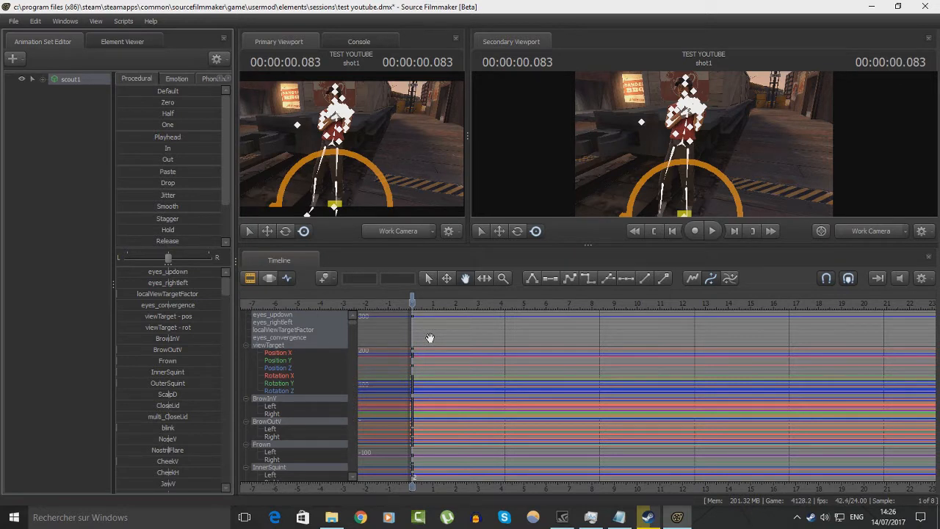
key("space")
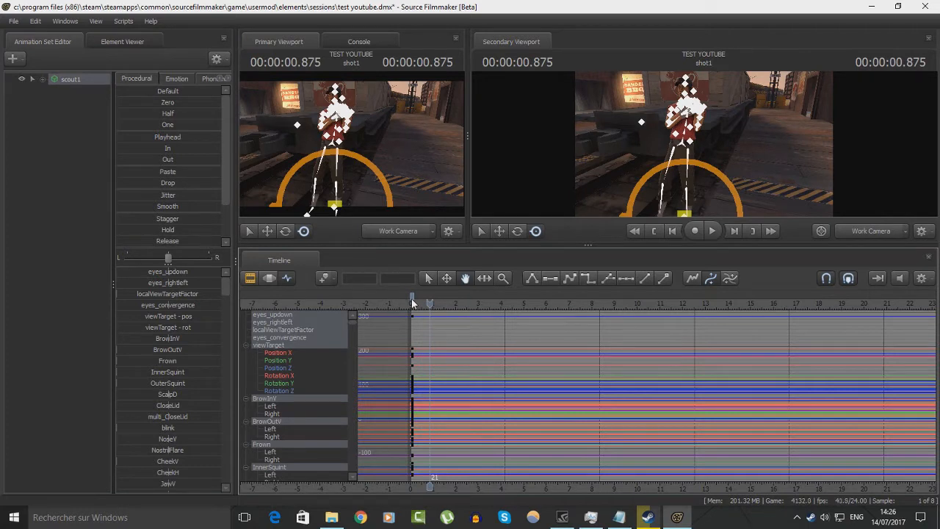
left_click_drag(415, 306, 413, 304)
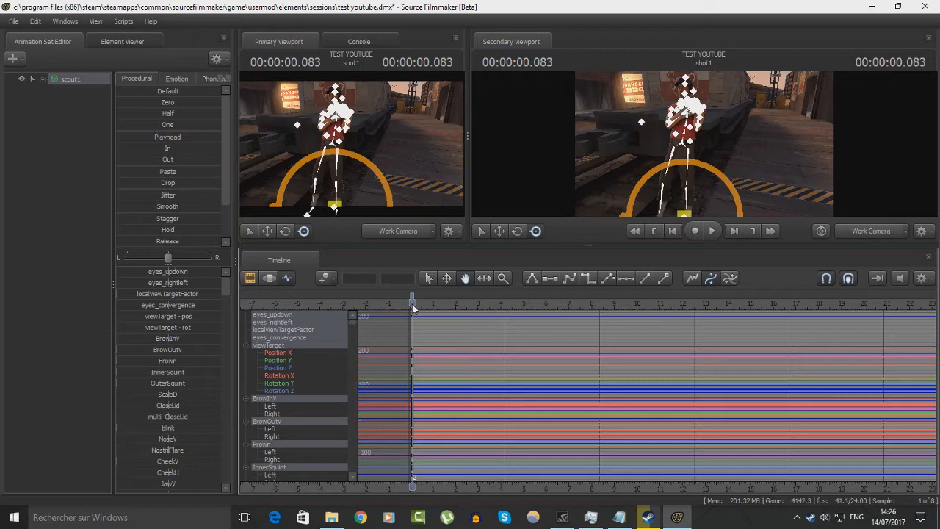
Shrink the timeline area and shift scout1's keyframe from 00:00:00.083 to 00:00:00.000
left_click_drag(587, 245, 587, 333)
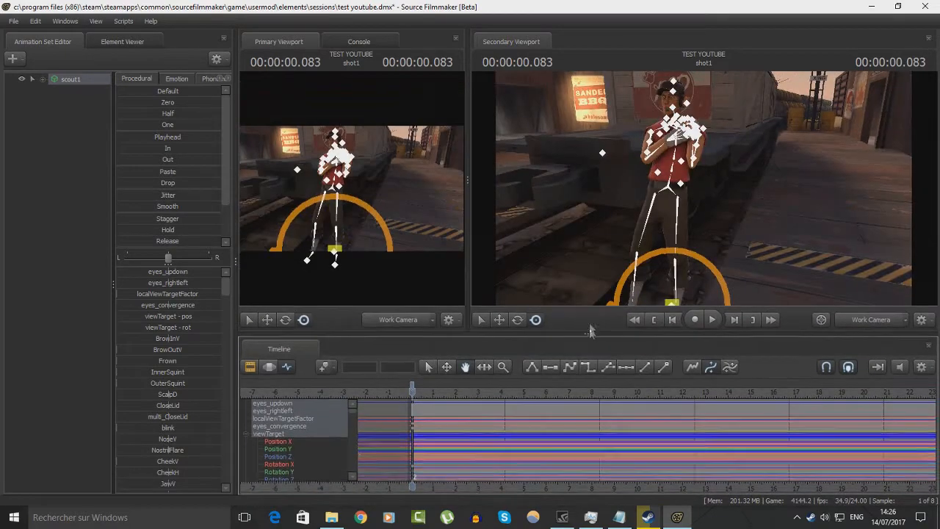
left_click_drag(594, 231, 573, 217)
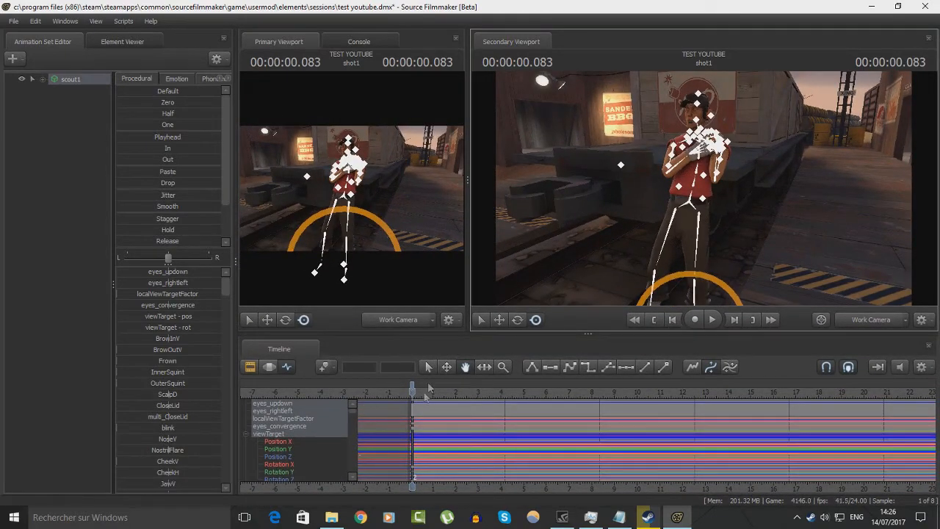
scroll(411, 390, "up", 5)
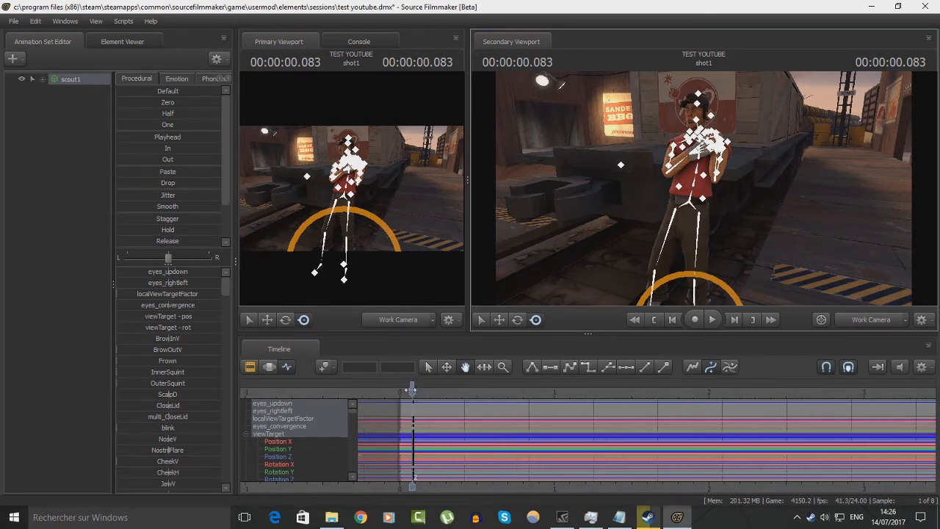
left_click_drag(411, 389, 401, 393)
left_click_drag(750, 150, 587, 190, "alt")
scroll(430, 416, "down", 5)
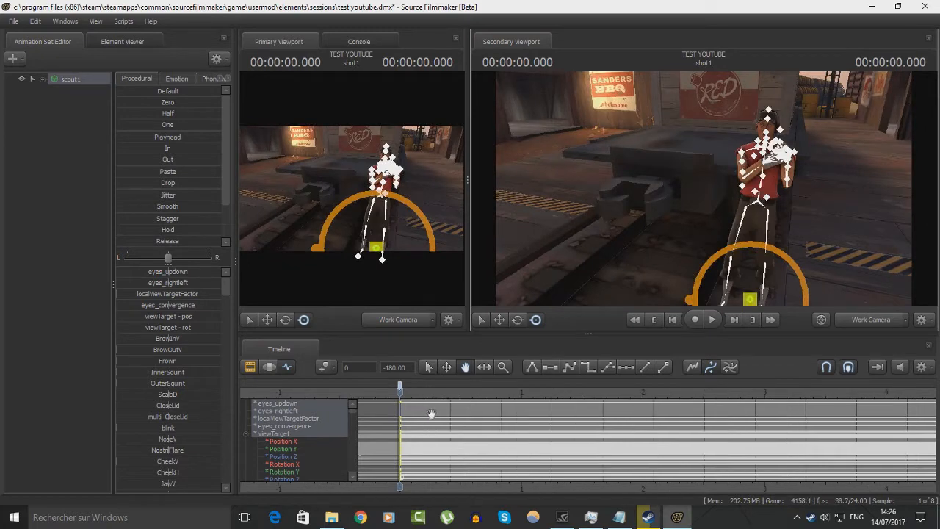
Deselect the keyframes and isolate scout1's rootTransform curves in the Graph Editor
left_click_drag(844, 226, 669, 203)
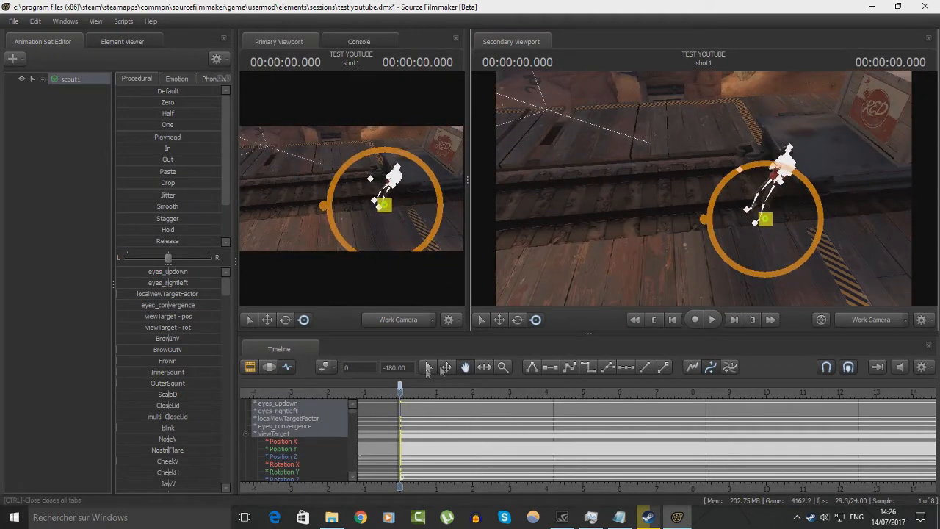
left_click(67, 81)
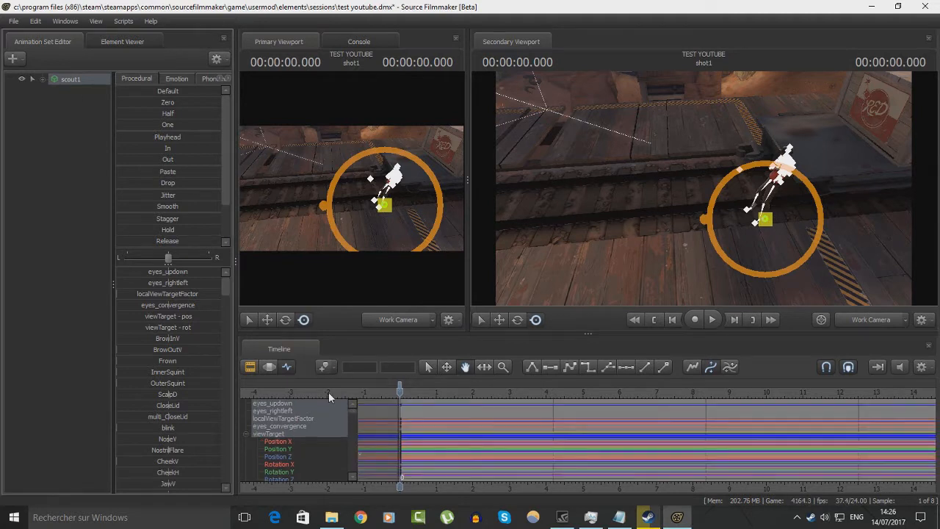
scroll(352, 416, "down", 3)
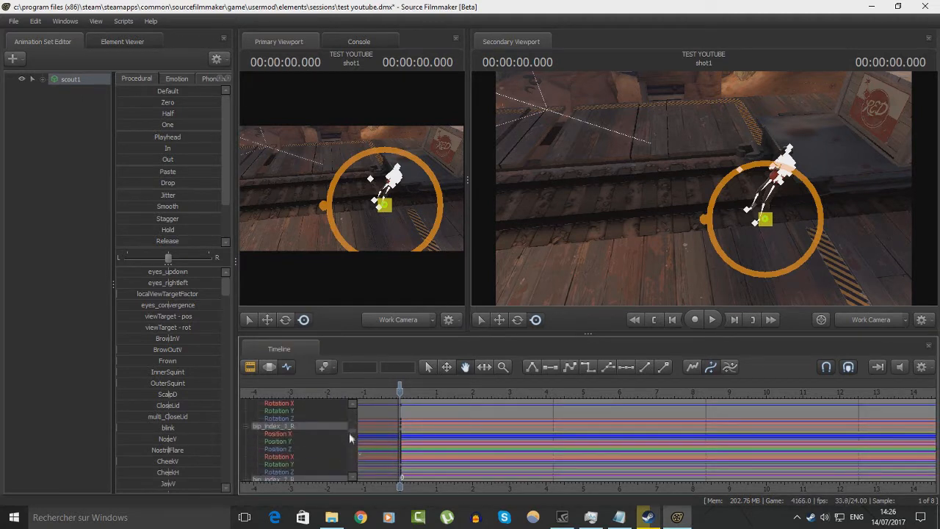
scroll(349, 466, "down", 3)
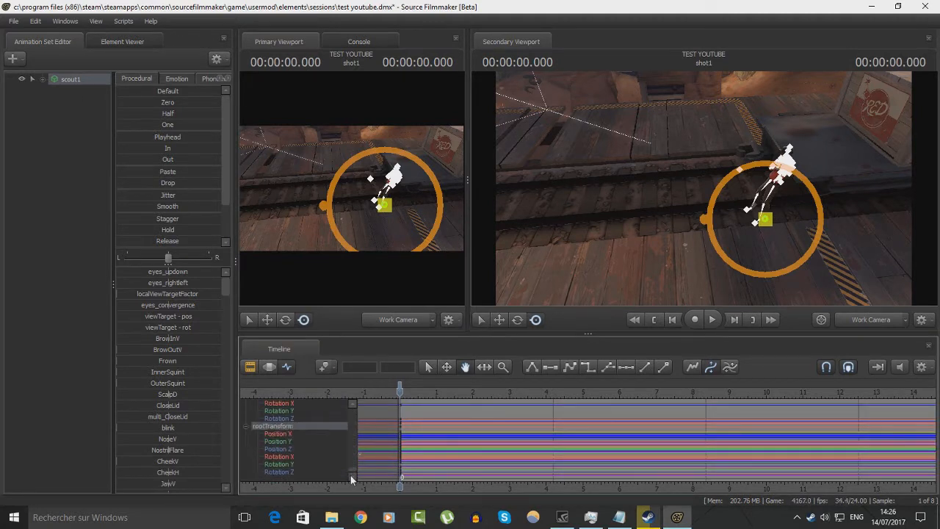
left_click(294, 434)
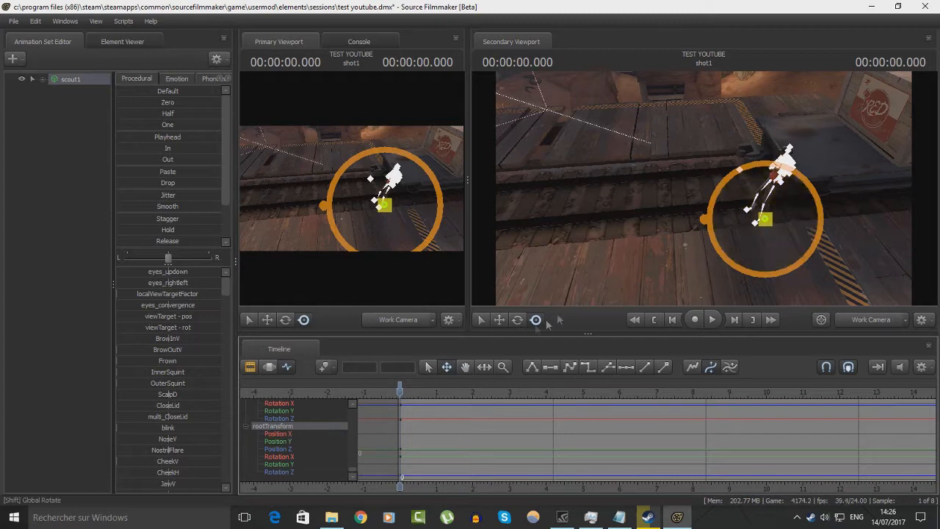
With only the rootTransform Position X curve shown, move scout1 along its X axis down the tracks at 00:00:03.000
key("w")
mouse_move(726, 192)
left_mouse_down()
mouse_move(749, 202)
mouse_move(726, 191)
left_mouse_up()
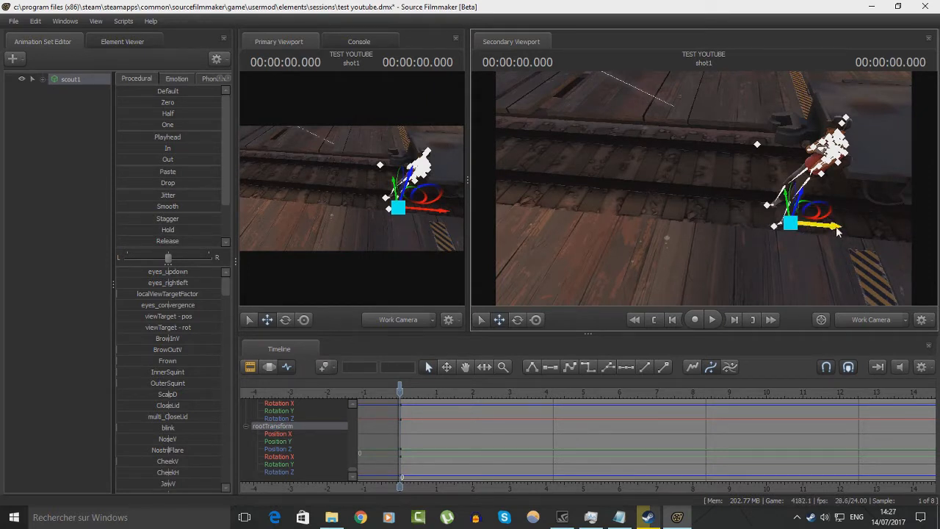
left_click(277, 434)
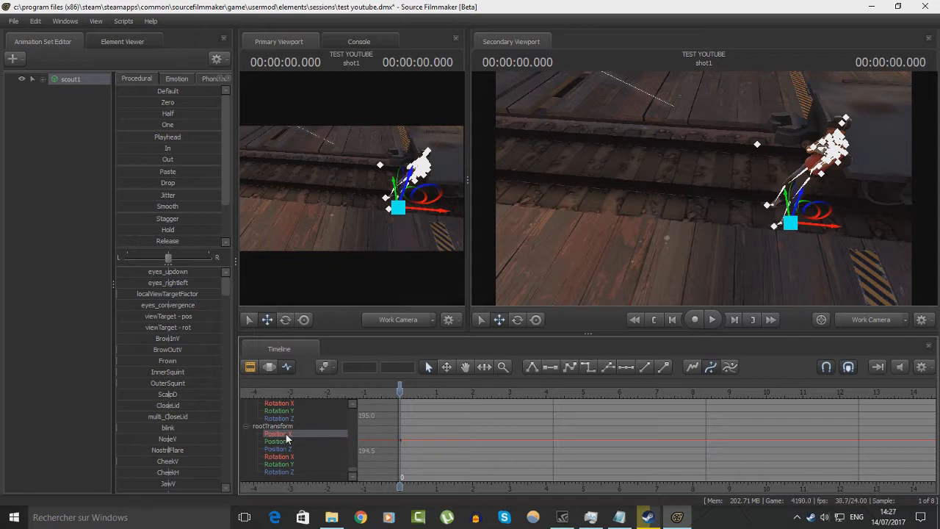
left_click_drag(839, 228, 815, 230)
left_click_drag(399, 393, 510, 392)
left_click(807, 232)
left_click_drag(806, 232, 667, 227)
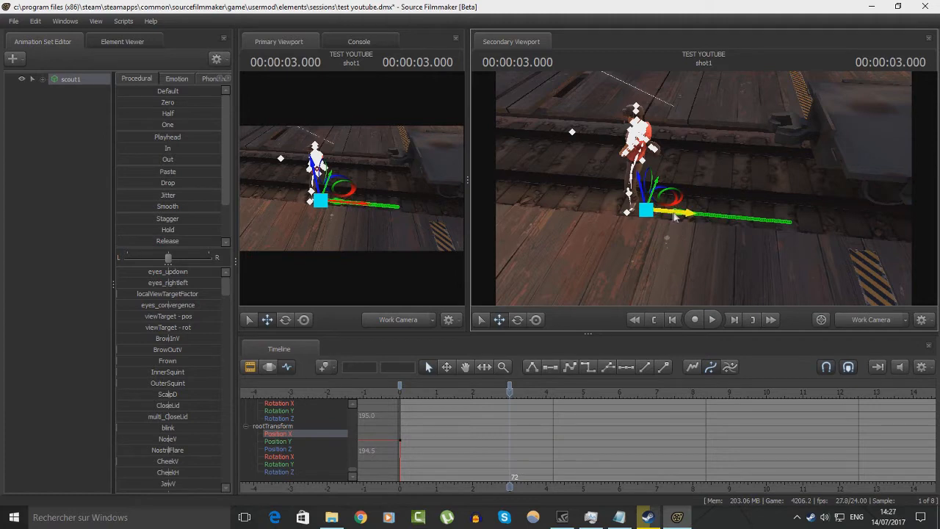
With only the rootTransform Position Y curve shown, move scout1 along its Y axis across the tracks at 00:00:03.000
left_click_drag(717, 264, 744, 283)
key("w")
left_click_drag(703, 189, 691, 163)
key("s")
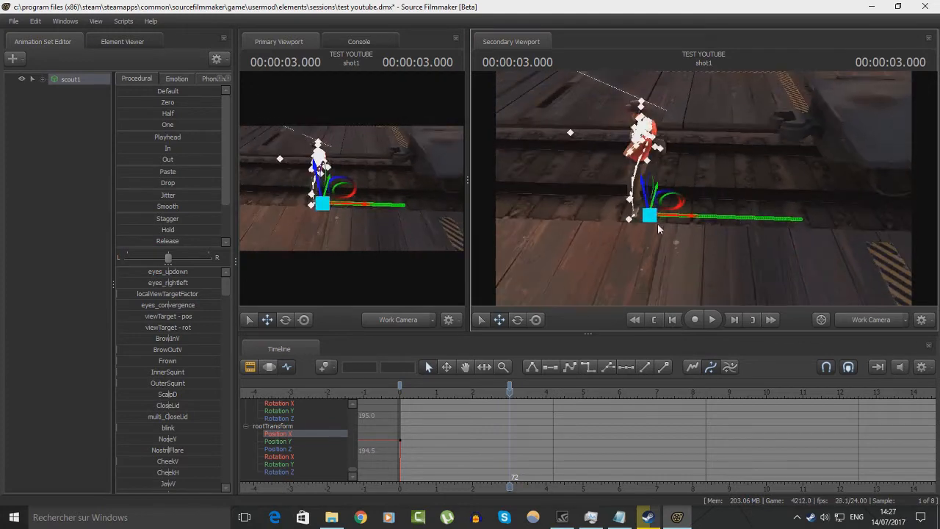
mouse_move(508, 392)
left_mouse_down()
mouse_move(398, 392)
mouse_move(512, 403)
mouse_move(509, 394)
left_mouse_up()
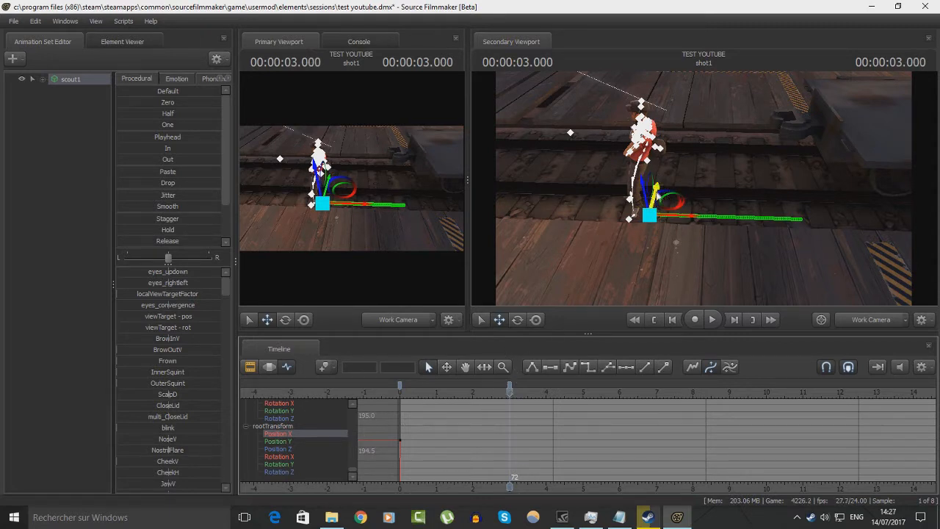
left_click_drag(693, 186, 707, 215)
key("d")
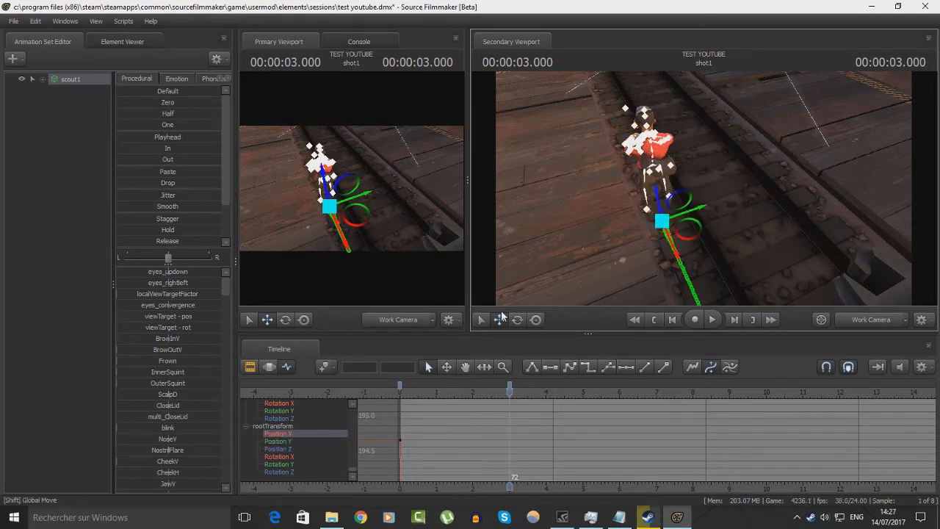
mouse_move(671, 229)
left_mouse_down()
mouse_move(724, 213)
mouse_move(661, 236)
left_mouse_up()
left_click(283, 441)
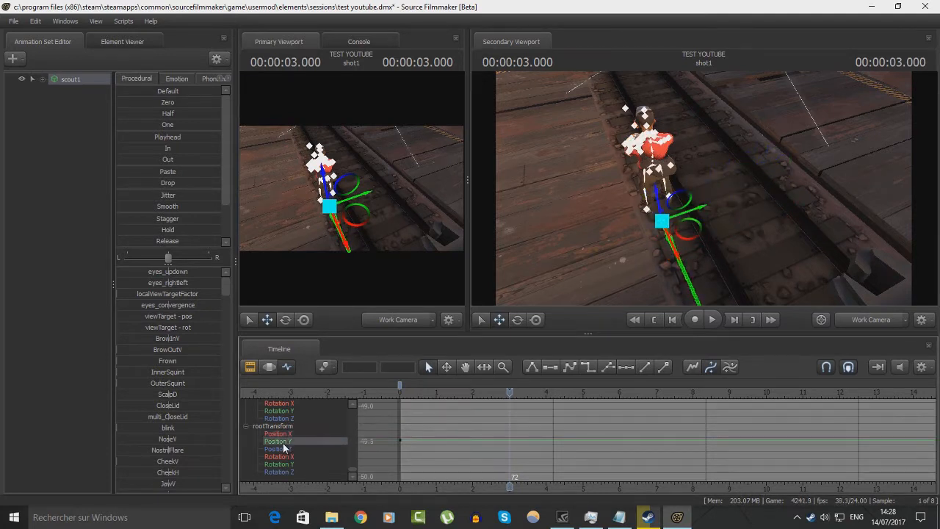
left_click_drag(679, 213, 756, 186)
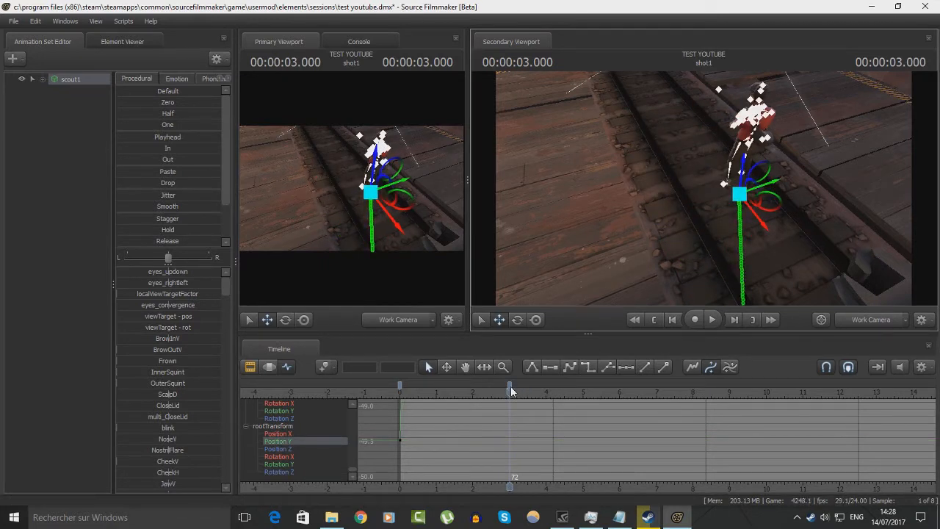
Show the rootTransform Position X and Position Y curves together and delete their keyframes at 00:00:03.000
left_click_drag(695, 203, 772, 205)
mouse_move(506, 391)
left_mouse_down()
mouse_move(403, 390)
mouse_move(509, 398)
left_mouse_up()
left_click_drag(618, 282, 720, 241)
key("w")
key("a")
key("w")
key("s")
left_click(310, 432, "ctrl")
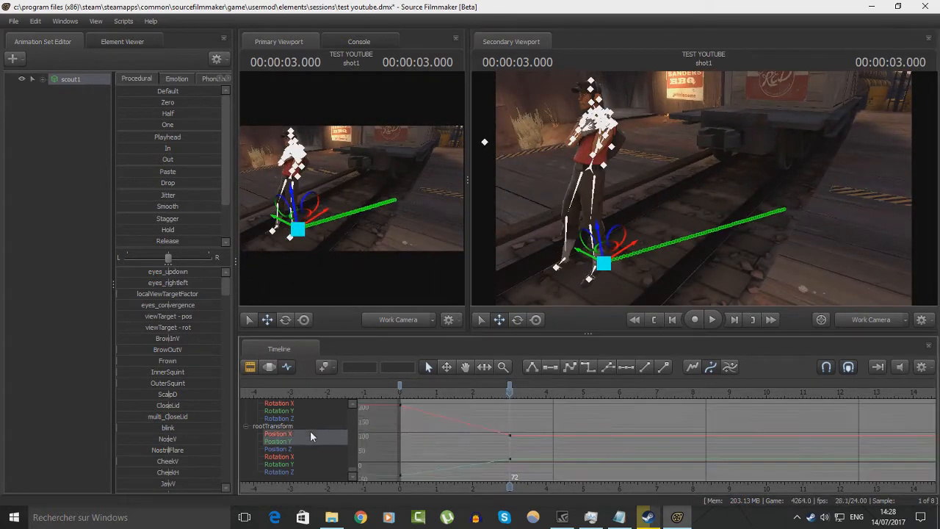
left_click(510, 385)
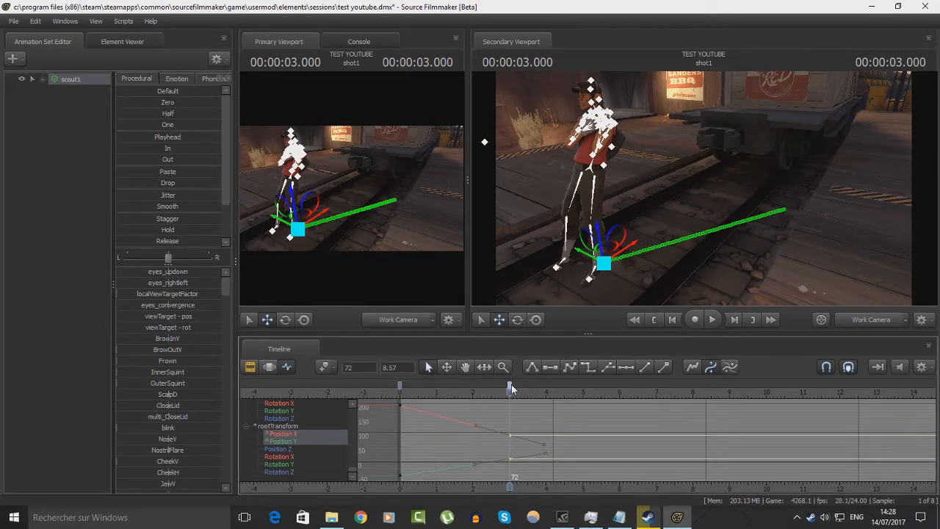
key("Delete")
Return the playhead to 00:00:00.041 and examine the rootTransform curves, including Position X and Position Y separately
left_click_drag(511, 385, 401, 397)
left_click_drag(624, 246, 632, 202)
key("w")
key("w")
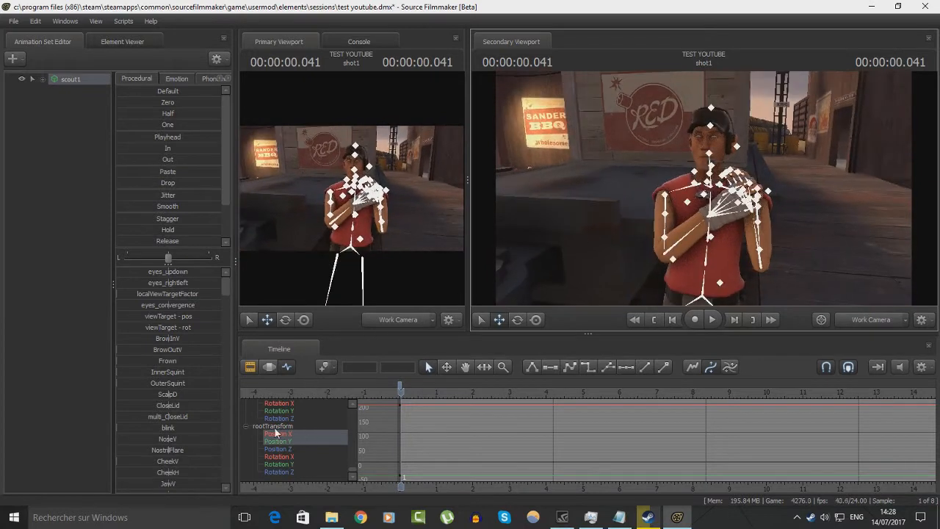
left_click(281, 428)
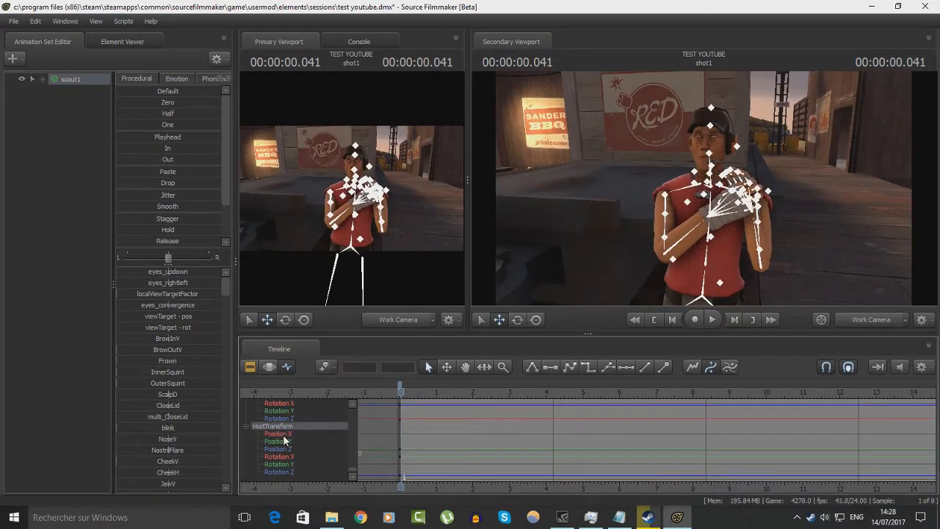
left_click(286, 435)
left_click(286, 442)
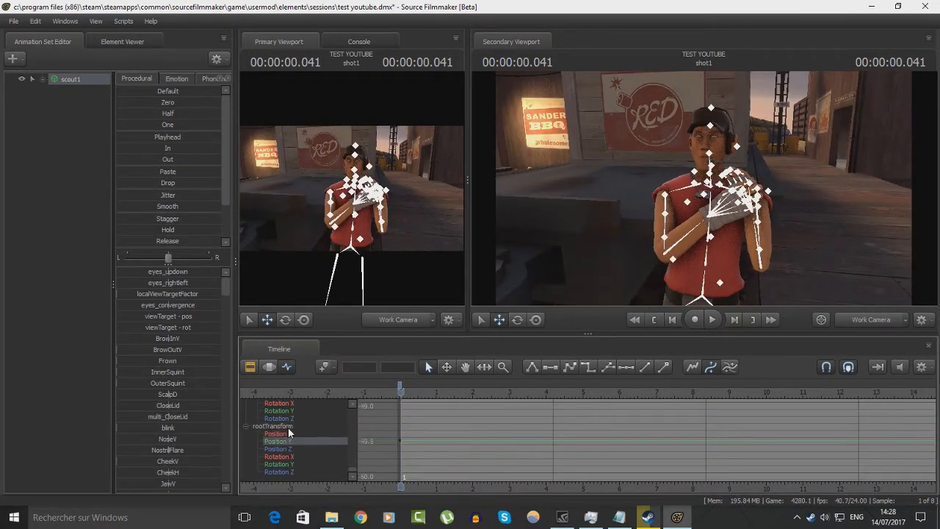
Select the whole scout1 model, try to reposition it in the viewport, and undo the change
left_click(84, 81)
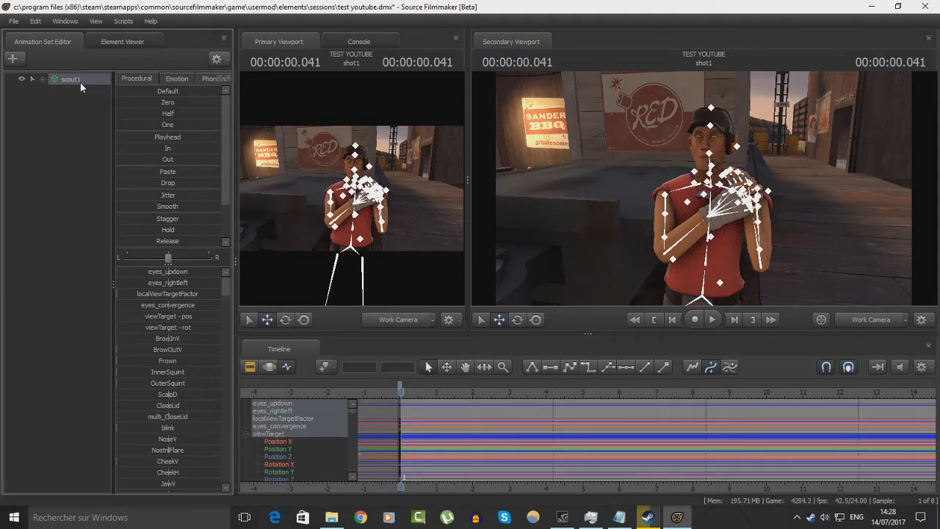
key("s")
left_click_drag(705, 191, 648, 247)
left_click_drag(777, 221, 765, 182)
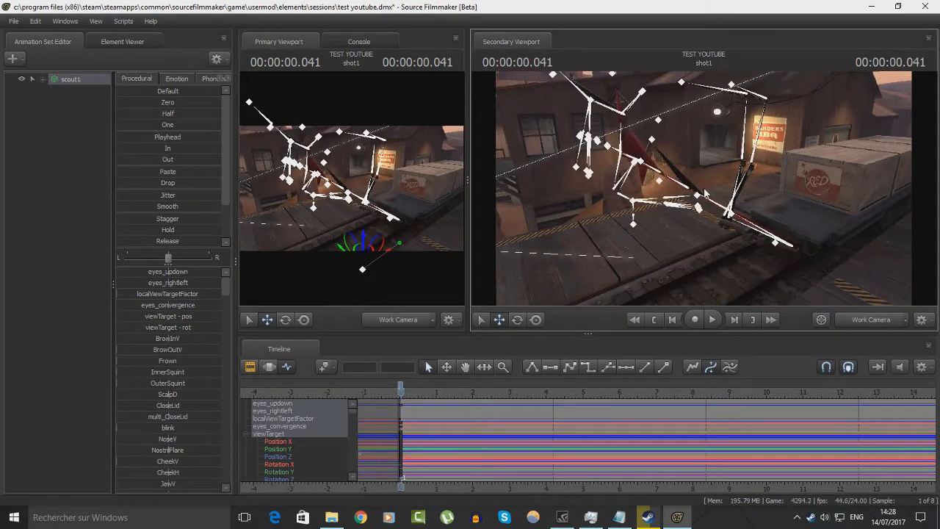
key("ctrl+z")
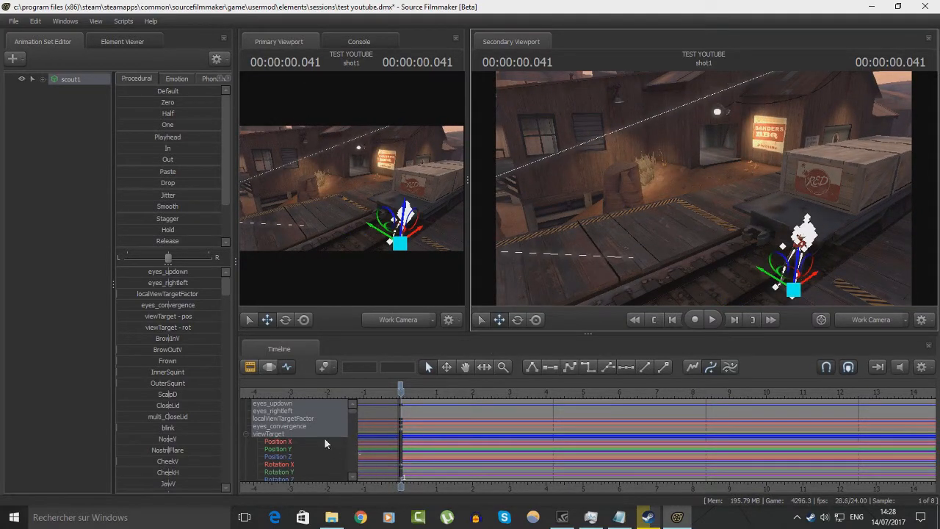
Show the viewTarget Position X, Position Z and Rotation X curves one after another and look at scout1 up close
left_click_drag(565, 209, 589, 230)
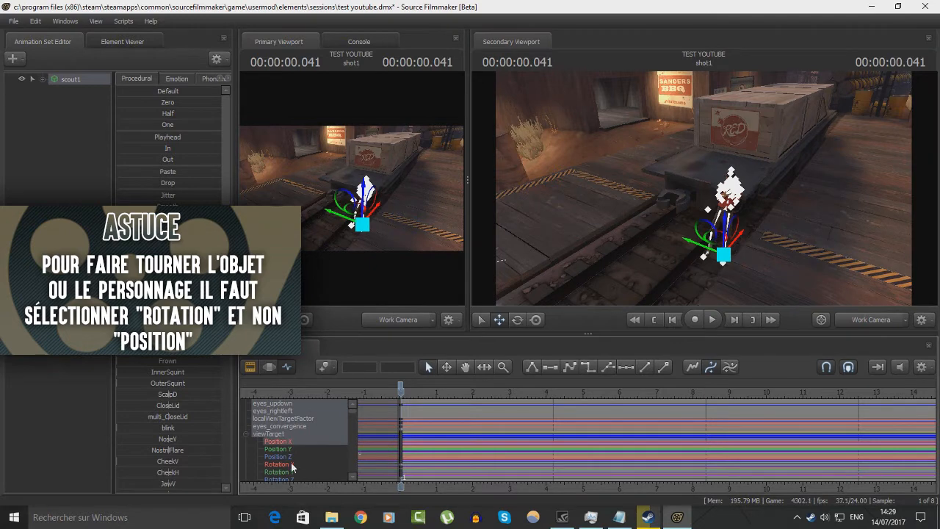
left_click(294, 442)
left_click(294, 456)
left_click(294, 464)
left_click_drag(638, 275, 649, 301)
key("w")
key("s")
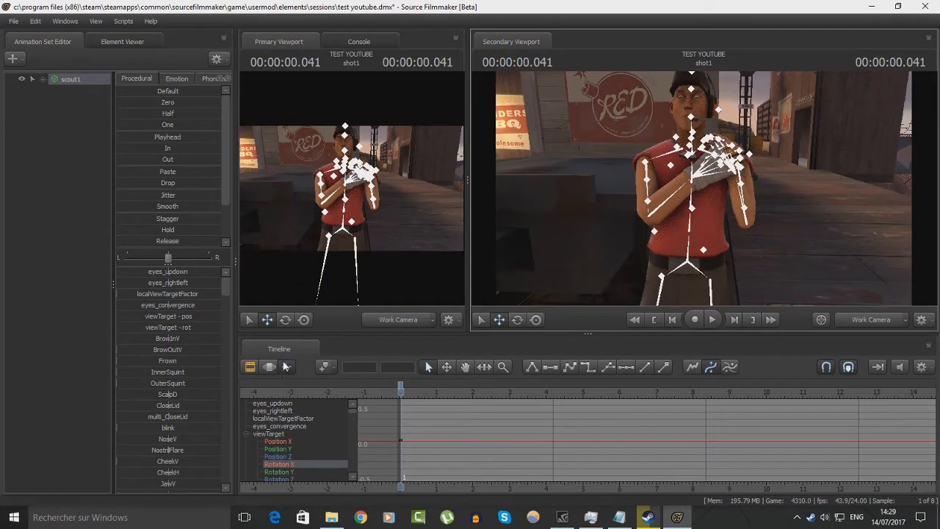
left_click_drag(706, 193, 706, 194)
key("w")
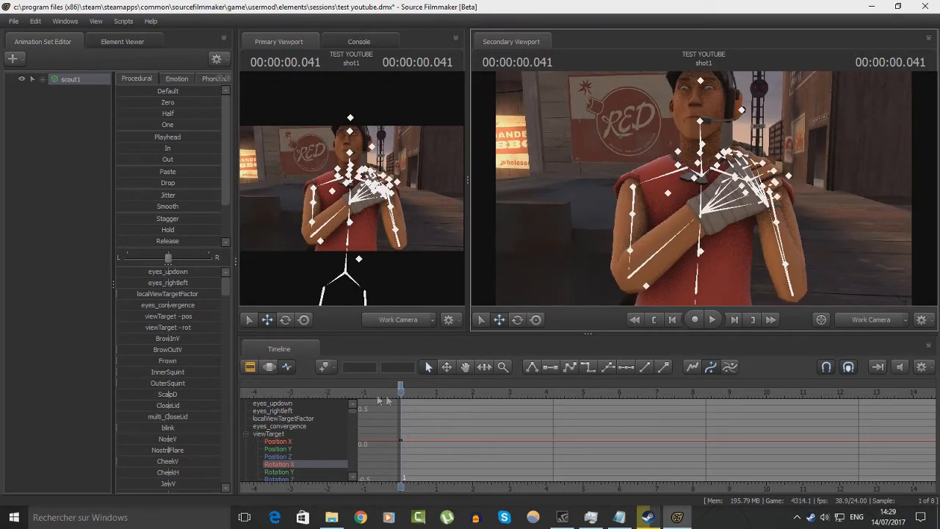
At 00:00:01.000, rotate bip_upperArm_R to raise scout1's right arm out to the side
scroll(402, 382, "up", 5)
left_click_drag(402, 382, 393, 393)
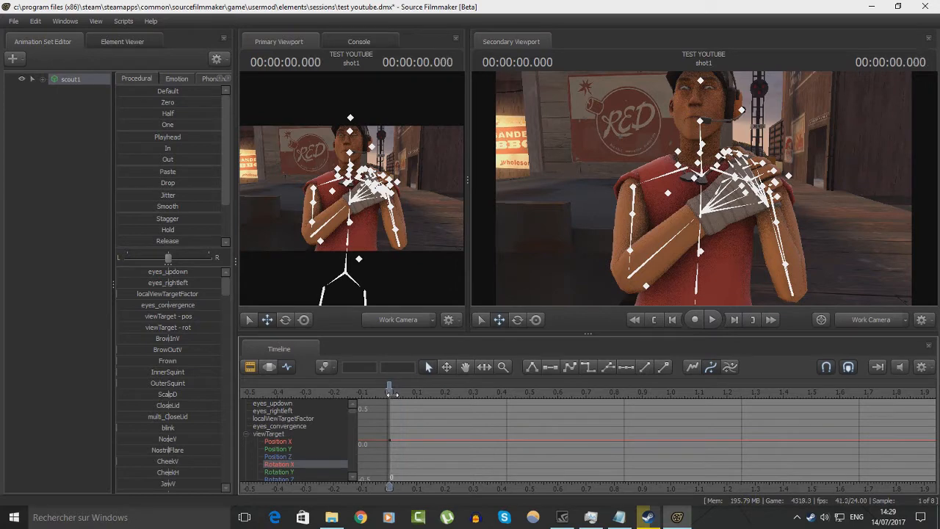
scroll(451, 396, "down", 7)
mouse_move(703, 192)
left_mouse_down()
mouse_move(708, 200)
mouse_move(704, 189)
mouse_move(715, 180)
mouse_move(707, 194)
left_mouse_up()
key("w")
left_click_drag(418, 393, 440, 393)
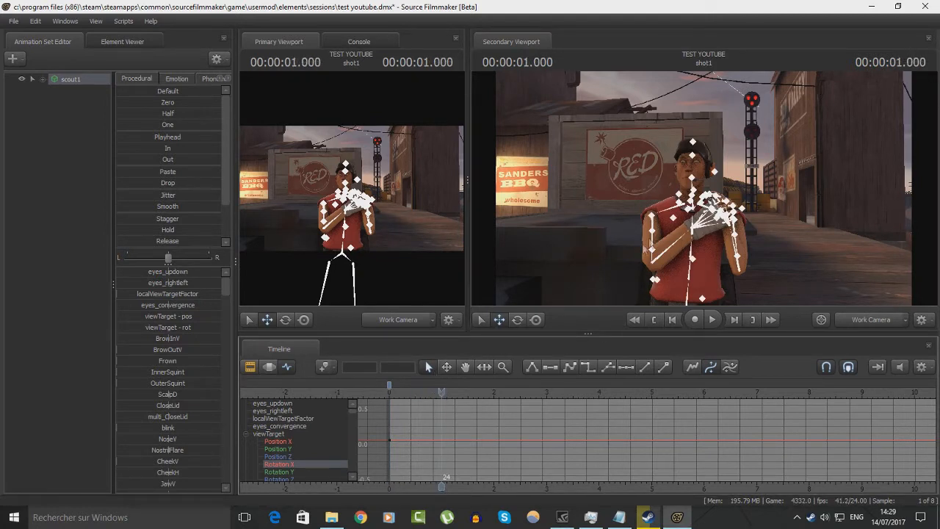
left_click(652, 225)
left_click_drag(664, 243, 614, 196)
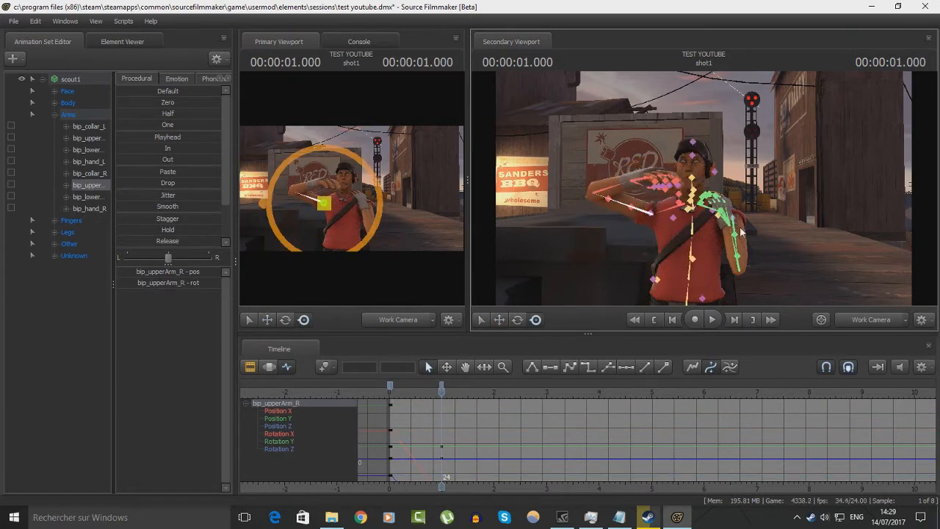
At 00:00:01.000, rotate bip_upperArm_L to raise scout1's left arm out to the side
left_click(738, 228)
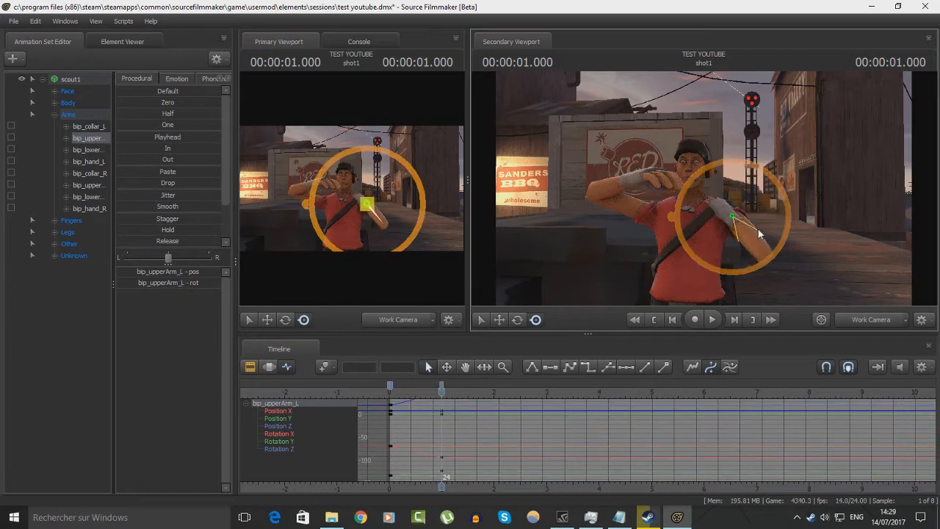
left_click_drag(762, 225, 774, 203)
key("w")
left_click_drag(855, 202, 849, 198)
key("s")
mouse_move(441, 394)
left_mouse_down()
mouse_move(395, 392)
mouse_move(478, 395)
mouse_move(443, 397)
left_mouse_up()
key("space")
key("space")
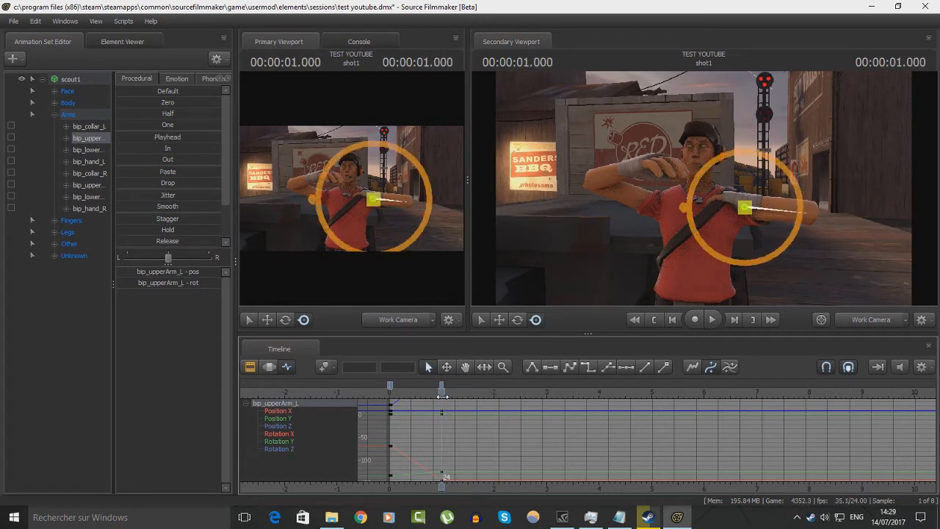
At 00:00:00.833, rotate bip_lowerArm_R and bip_lowerArm_L to swing both forearms upward and away from the chest
mouse_move(442, 397)
left_mouse_down()
mouse_move(755, 395)
mouse_move(474, 401)
mouse_move(442, 410)
mouse_move(457, 391)
mouse_move(434, 392)
left_mouse_up()
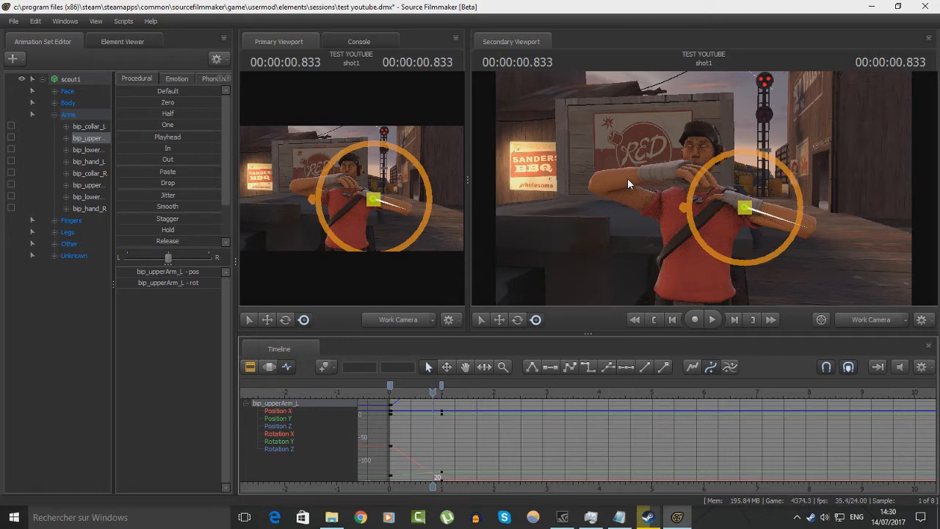
left_click(628, 178)
left_click_drag(625, 204, 614, 152)
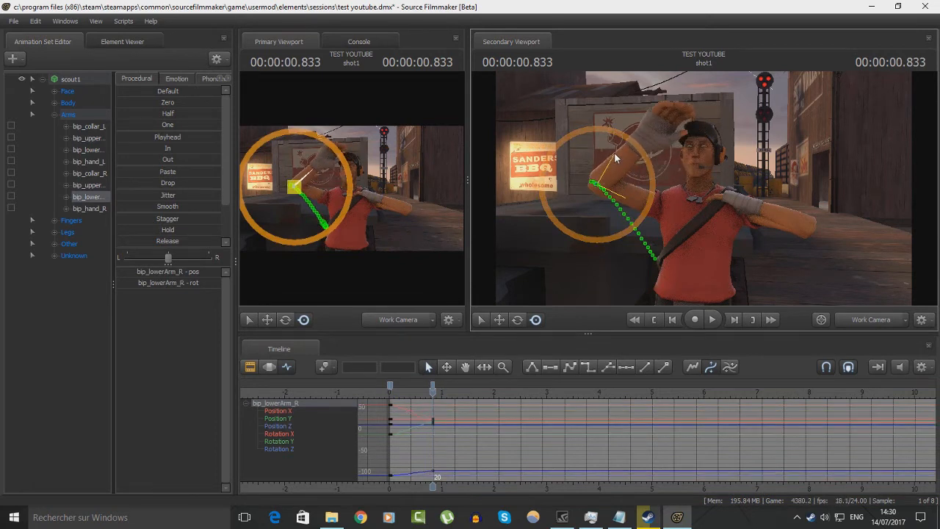
left_click(772, 213)
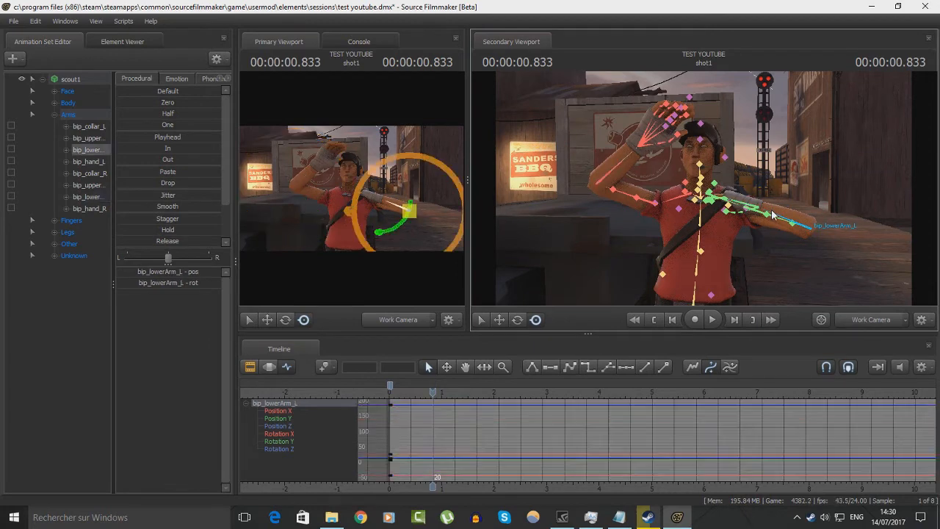
key("w")
left_click_drag(756, 294, 783, 288)
left_click(735, 188)
left_click_drag(725, 193, 767, 193)
Play the arm-raising animation from 00:00:00.041, then replay it from near the start
left_click_drag(432, 389, 391, 395)
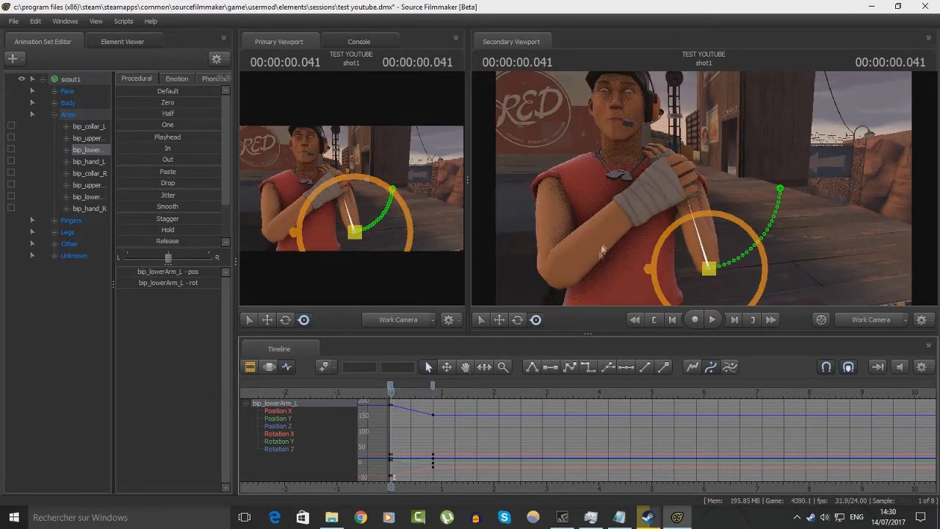
key("space")
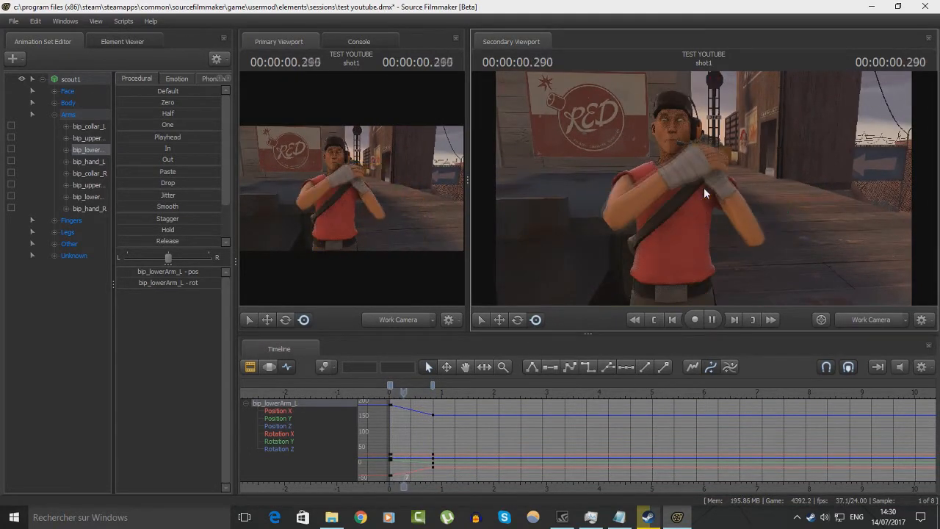
key("space")
left_click_drag(467, 387, 403, 389)
key("space")
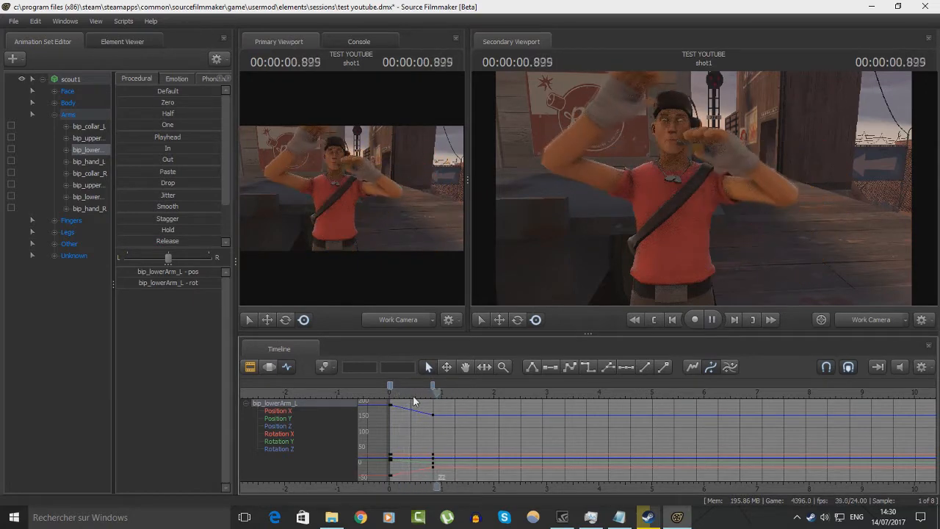
key("space")
At 00:00:01.250, rotate bip_upperArm_R to lift the right elbow higher, and scrub back to 00:00:00.833 to compare poses
left_click_drag(706, 221, 611, 212)
left_click(609, 230)
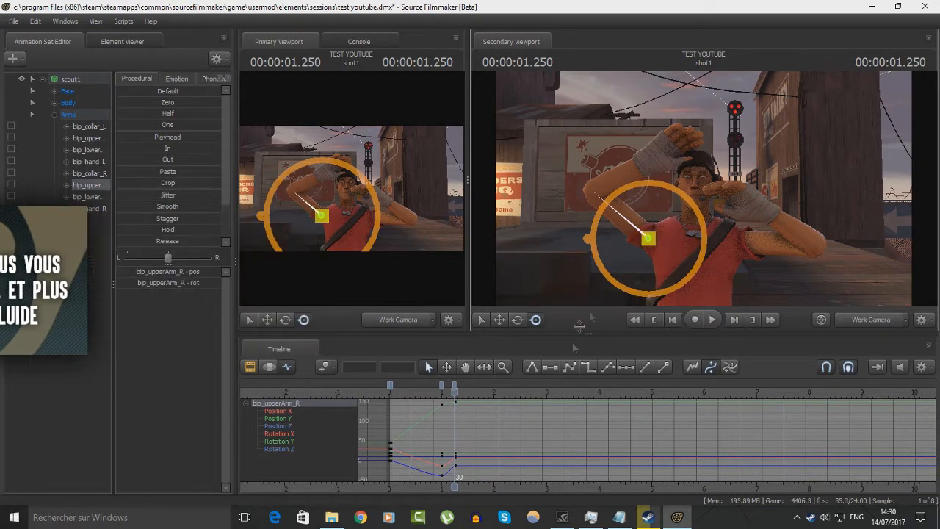
left_click_drag(455, 391, 434, 401)
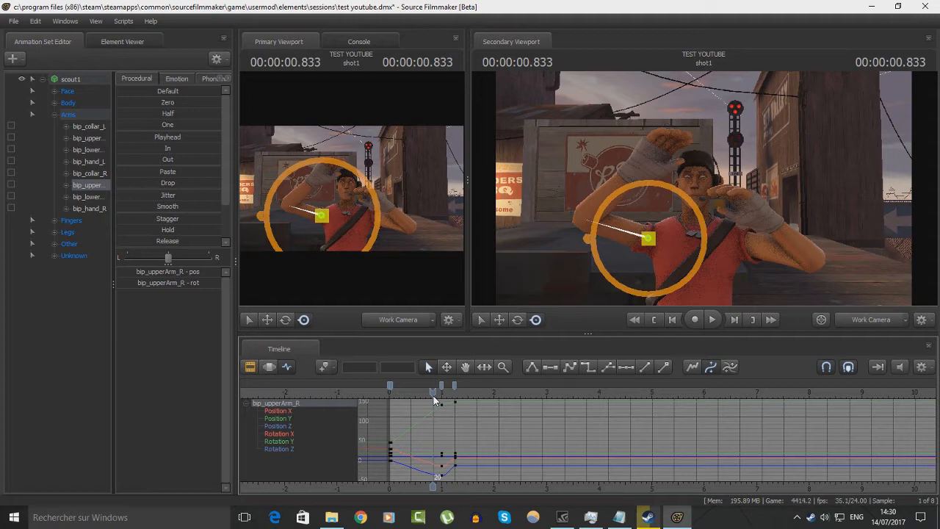
left_click_drag(433, 396, 455, 392)
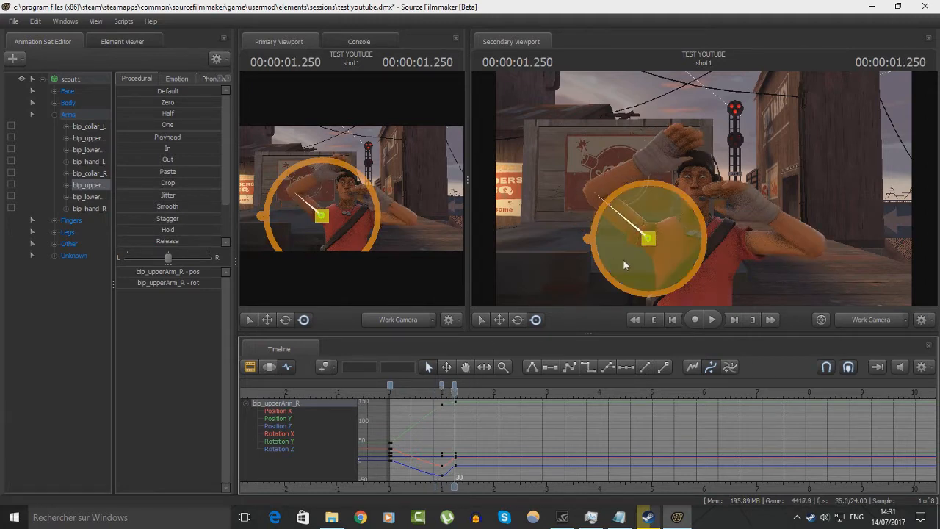
mouse_move(733, 269)
left_mouse_down()
mouse_move(783, 283)
mouse_move(733, 271)
left_mouse_up()
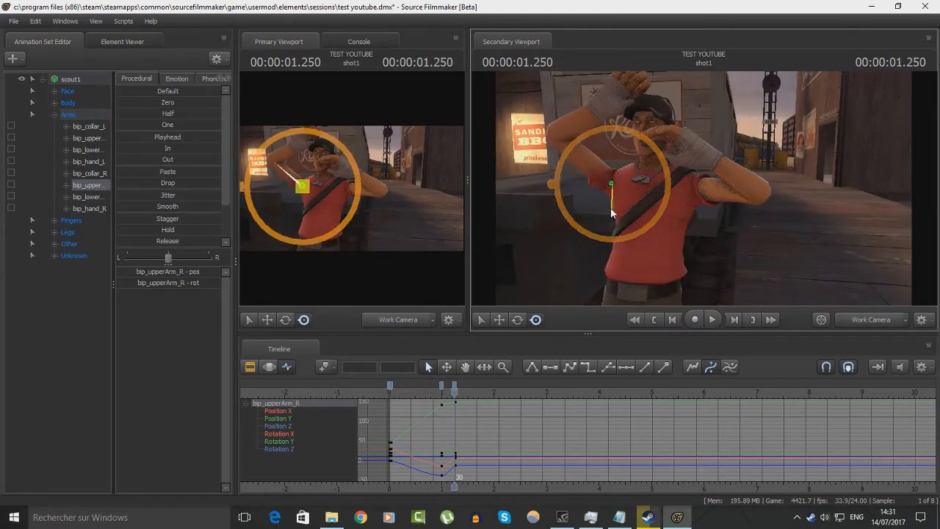
At 00:00:01.250, raise bip_upperArm_L and rotate bip_lowerArm_L and bip_lowerArm_R so both forearms point upward
left_click(703, 201, "ctrl")
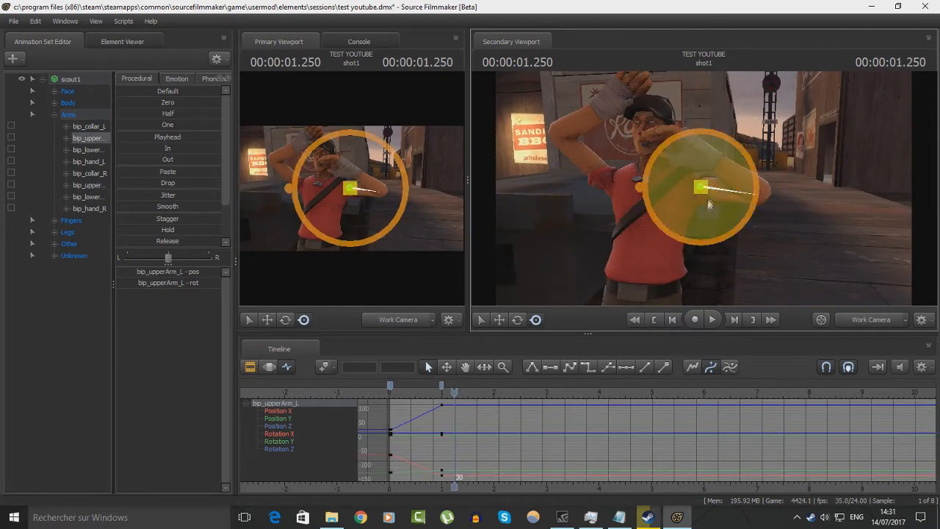
left_click_drag(706, 197, 803, 166)
left_click(725, 154)
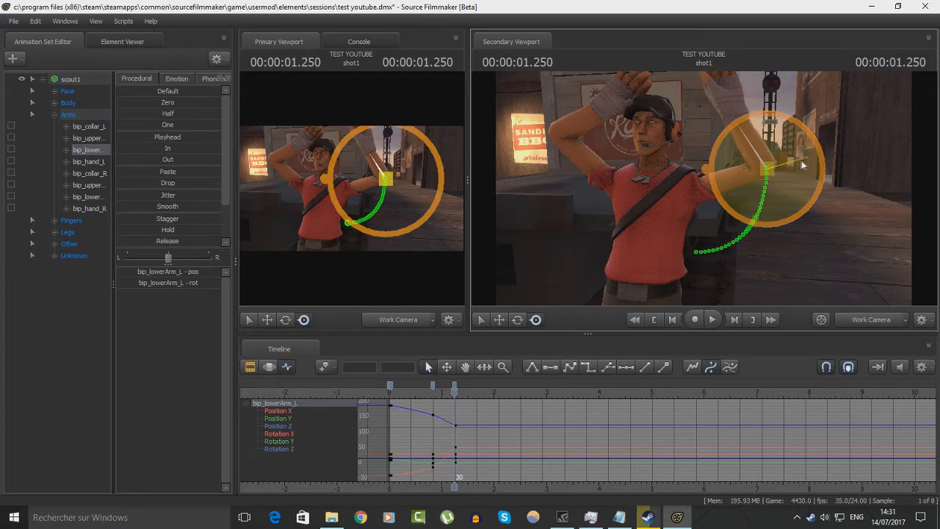
left_click(594, 122)
left_click_drag(595, 122, 642, 179)
At 00:00:01.916, rotate bip_lowerArm_R outward with the rotate manipulator and lower bip_upperArm_R slightly
left_click_drag(454, 395, 483, 391)
key("space")
key("space")
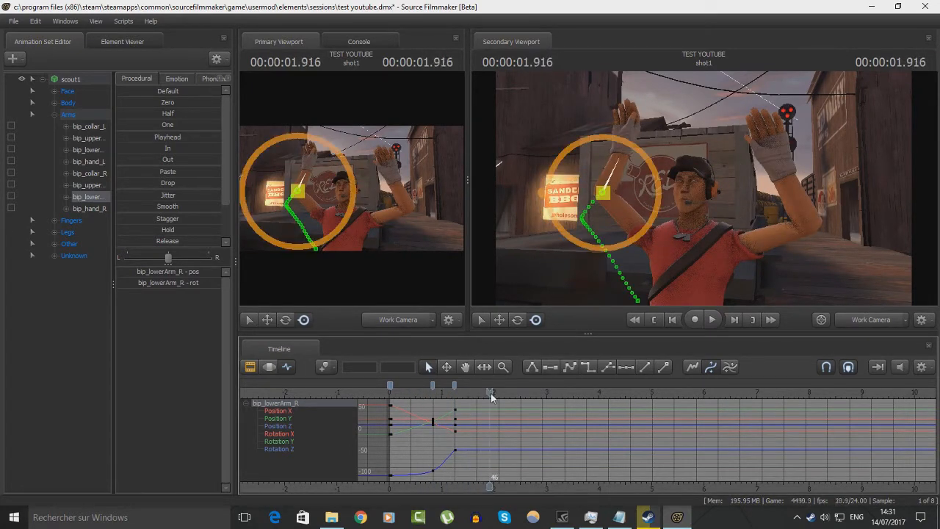
left_click_drag(681, 248, 694, 253)
key("ctrl")
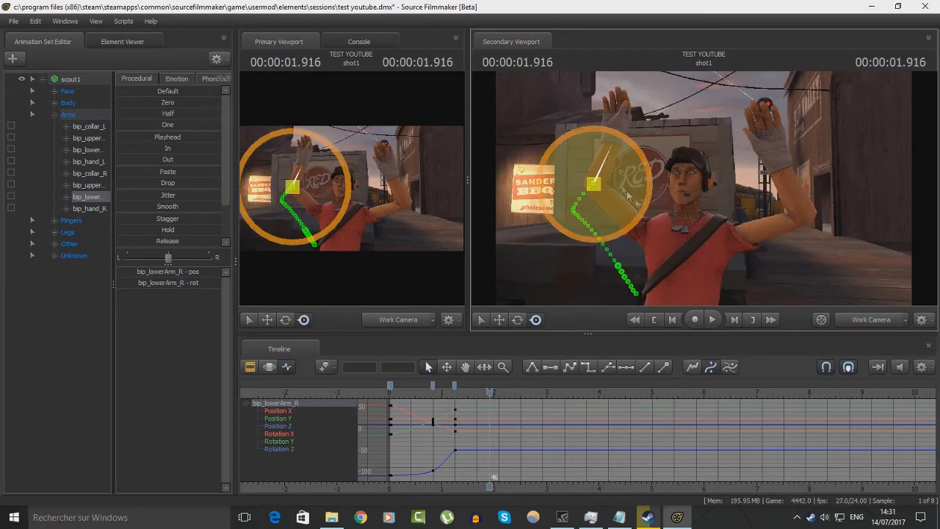
left_click_drag(665, 213, 676, 216)
key("a")
key("w")
key("e")
left_click_drag(631, 145, 587, 151)
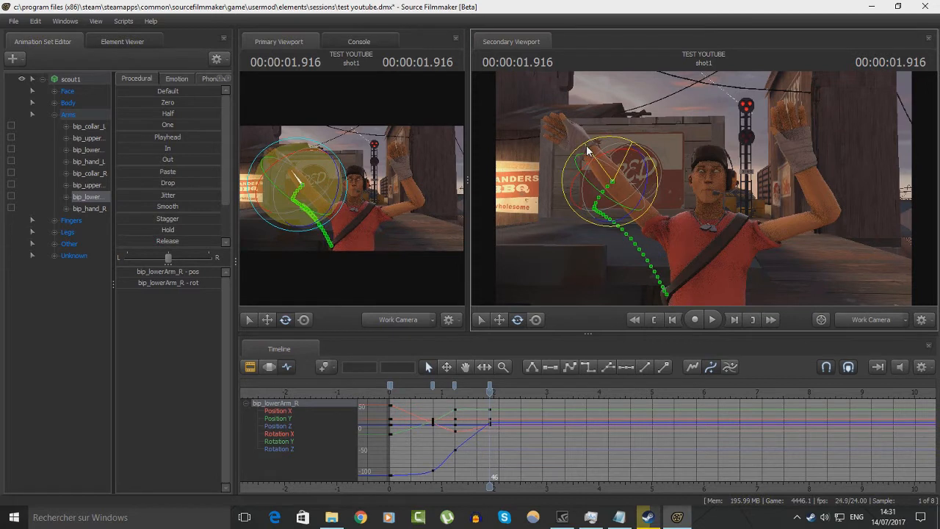
left_click(630, 200, "ctrl")
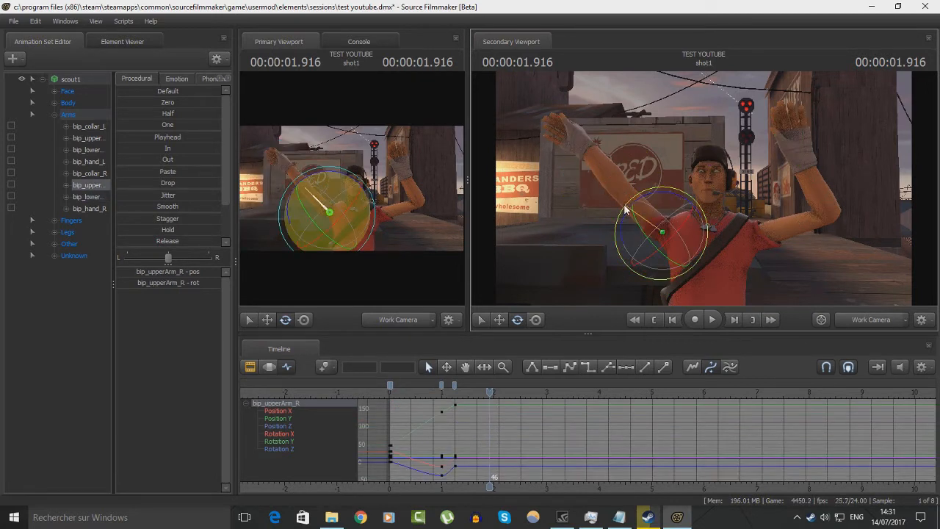
left_click_drag(625, 210, 619, 218)
At 00:00:02.333, raise bip_upperArm_R slightly and rotate bip_lowerArm_R back inward to point upward for the wave
mouse_move(490, 395)
left_mouse_down()
mouse_move(468, 396)
mouse_move(503, 394)
left_mouse_up()
key("space")
key("space")
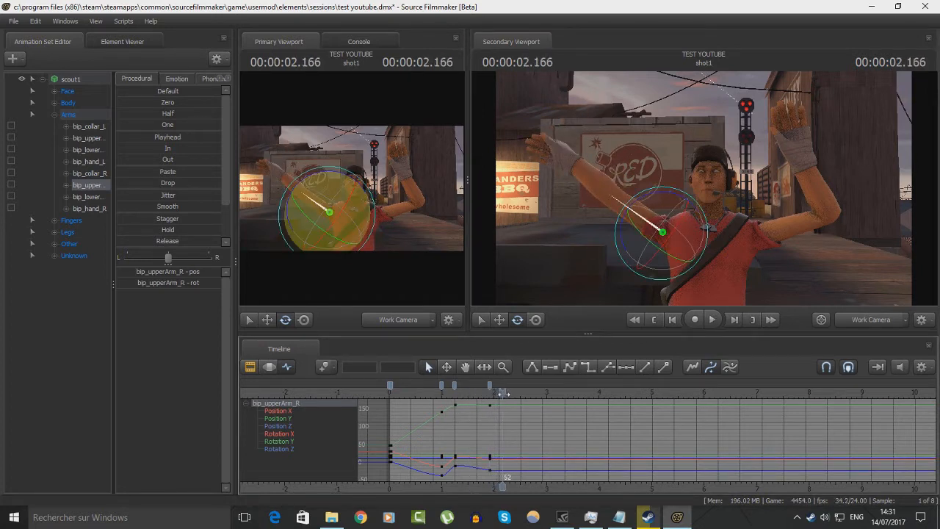
left_click_drag(684, 193, 690, 196)
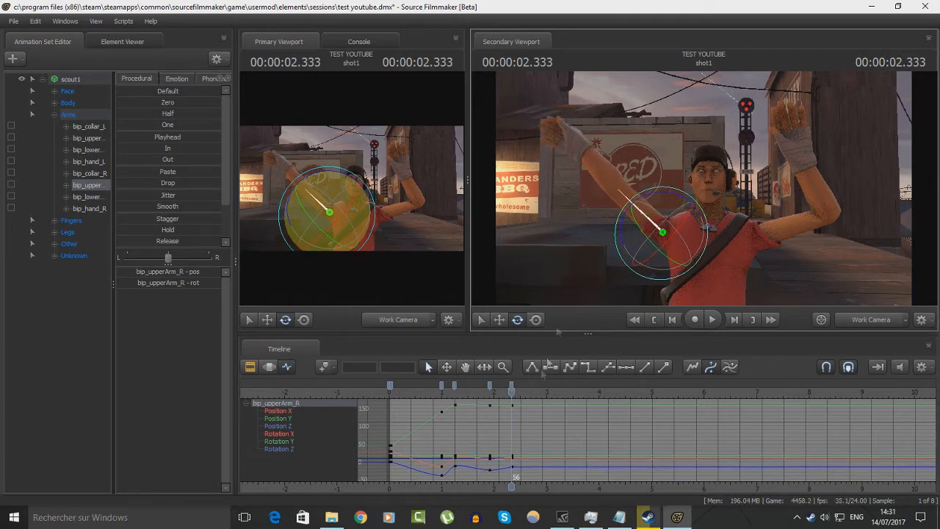
left_click(604, 177, "ctrl")
left_click_drag(636, 148, 665, 186)
At 00:00:02.583, lower bip_upperArm_R and rotate bip_lowerArm_R outward again
left_click_drag(512, 392, 524, 392)
left_click(638, 215)
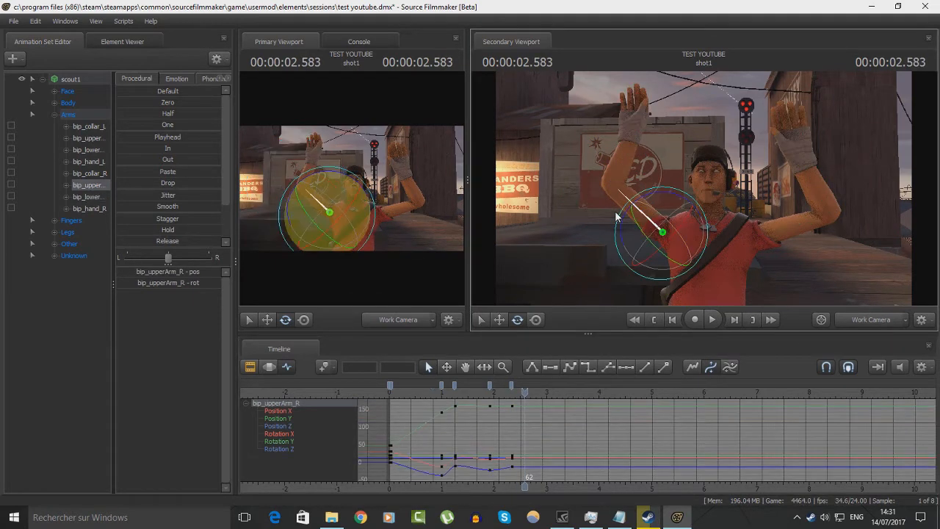
left_click_drag(619, 215, 616, 236)
left_click(605, 175, "ctrl")
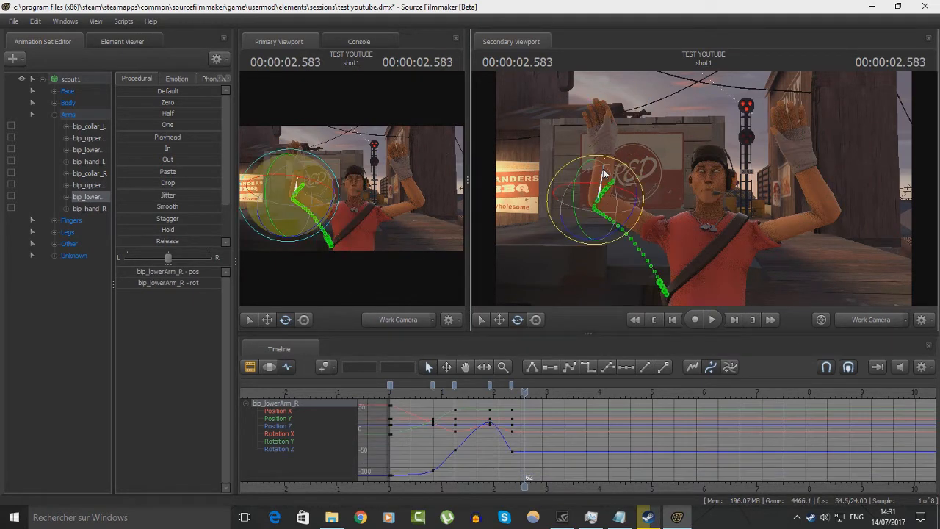
left_click_drag(563, 169, 555, 189)
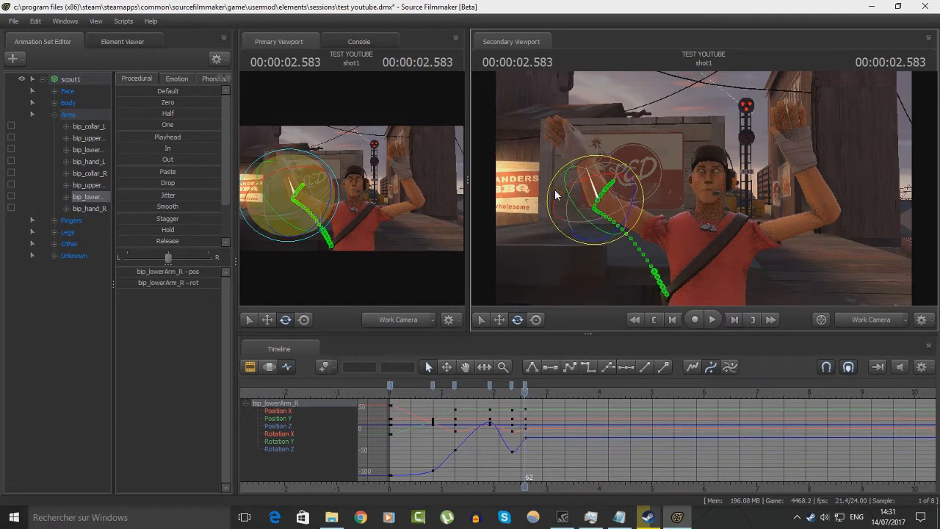
Rewind the playhead and play the right-arm waving animation
left_click_drag(529, 396, 420, 400)
key("space")
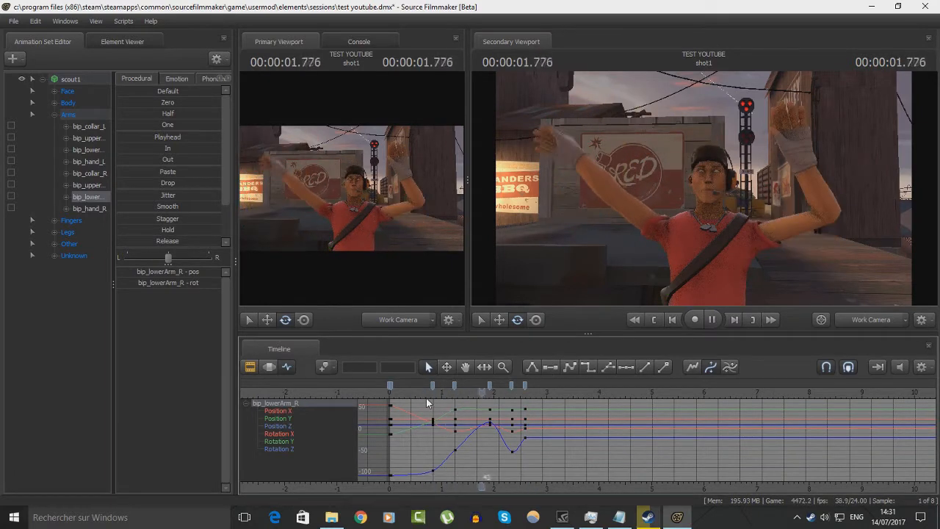
key("space")
At 00:00:01.708, rotate bip_lowerArm_L outward to start the left-arm wave
left_click_drag(529, 397, 455, 404)
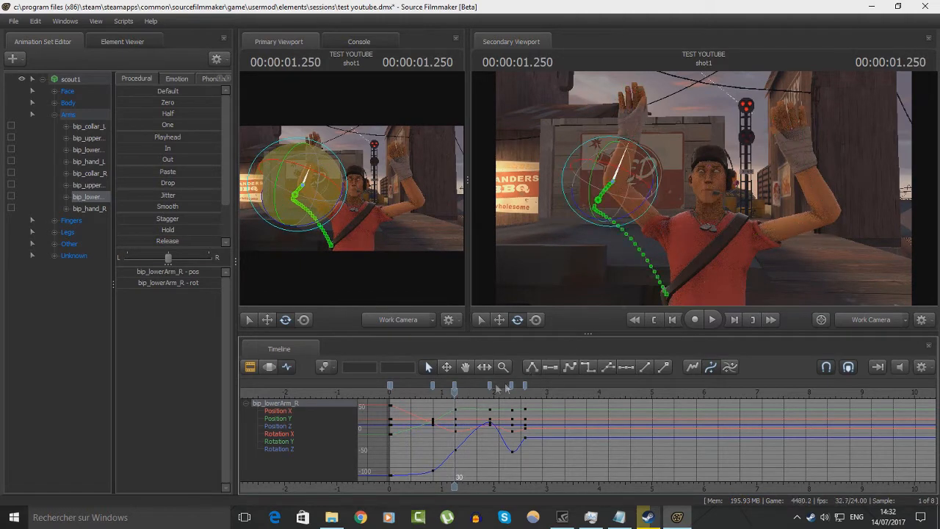
left_click_drag(456, 393, 454, 393)
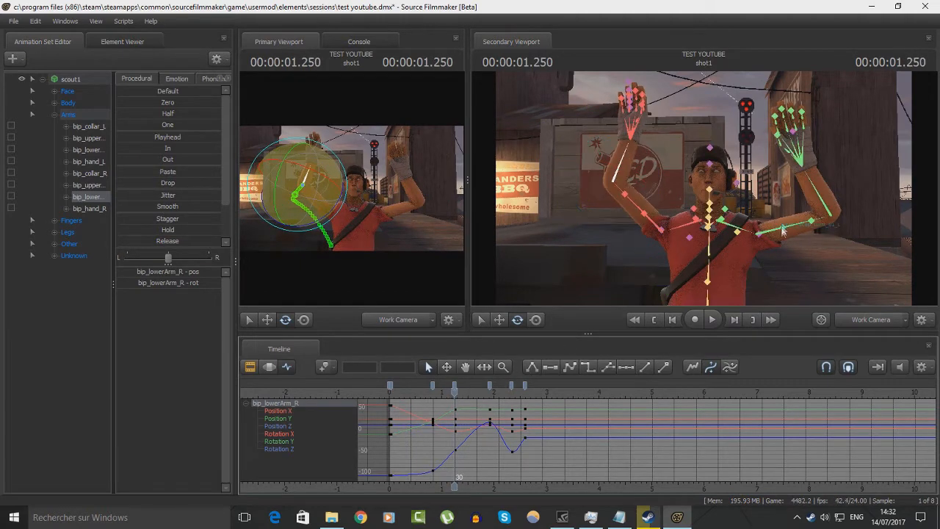
left_click(772, 234)
left_click_drag(456, 391, 479, 392)
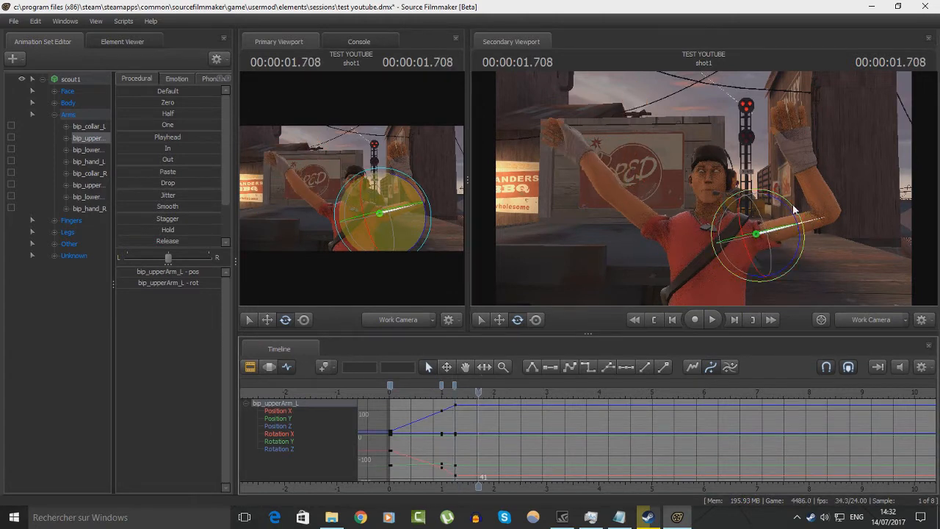
left_click(803, 182)
left_click_drag(848, 172, 787, 269)
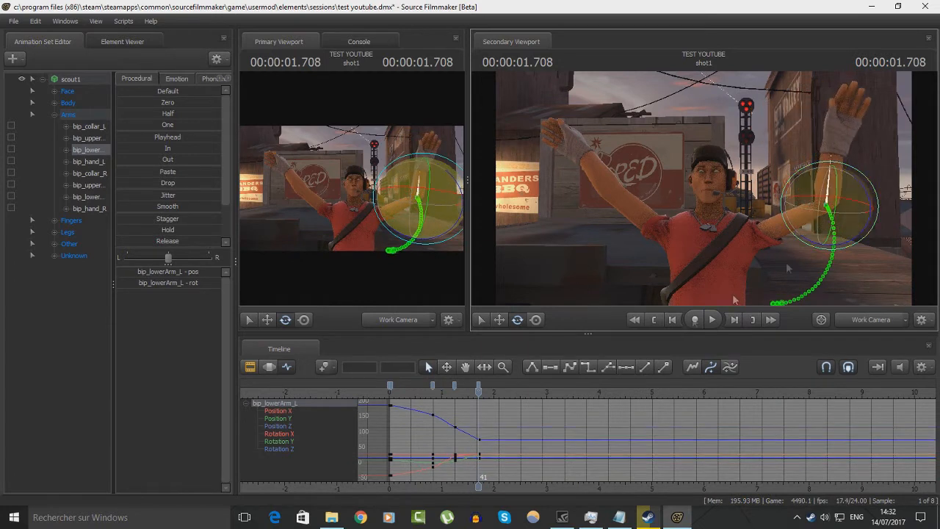
At 00:00:02.125, rotate bip_upperArm_L upward to raise the left arm
left_click_drag(479, 392, 501, 392)
left_click(801, 216, "ctrl")
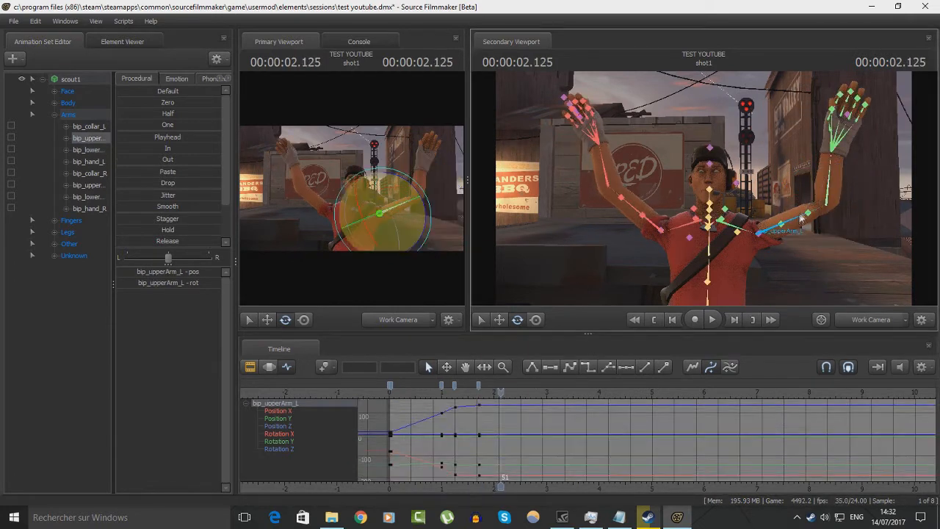
left_click_drag(799, 215, 788, 195)
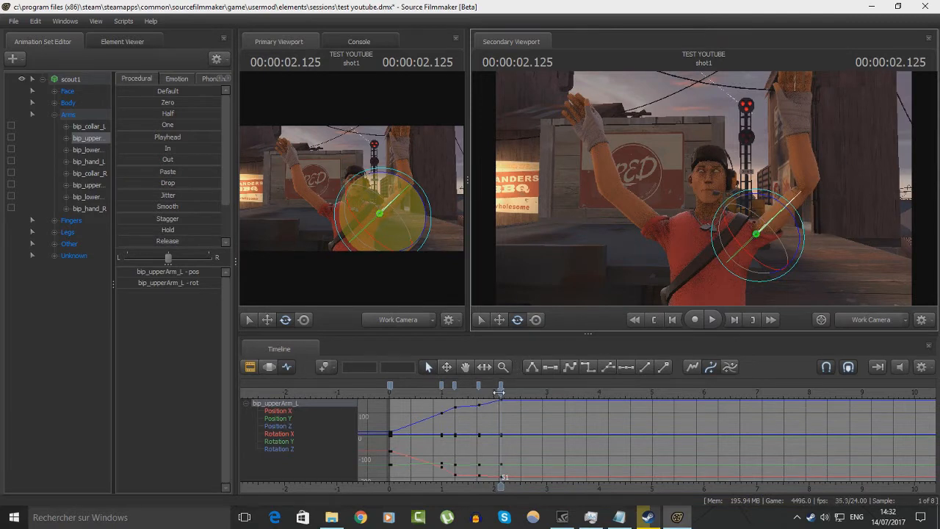
At 00:00:02.458, lower bip_upperArm_L and rotate bip_lowerArm_L inward, and play back the two-arm wave
mouse_move(501, 395)
left_mouse_down()
mouse_move(485, 392)
mouse_move(519, 392)
left_mouse_up()
left_click_drag(798, 208, 810, 222)
left_click(825, 187, "ctrl")
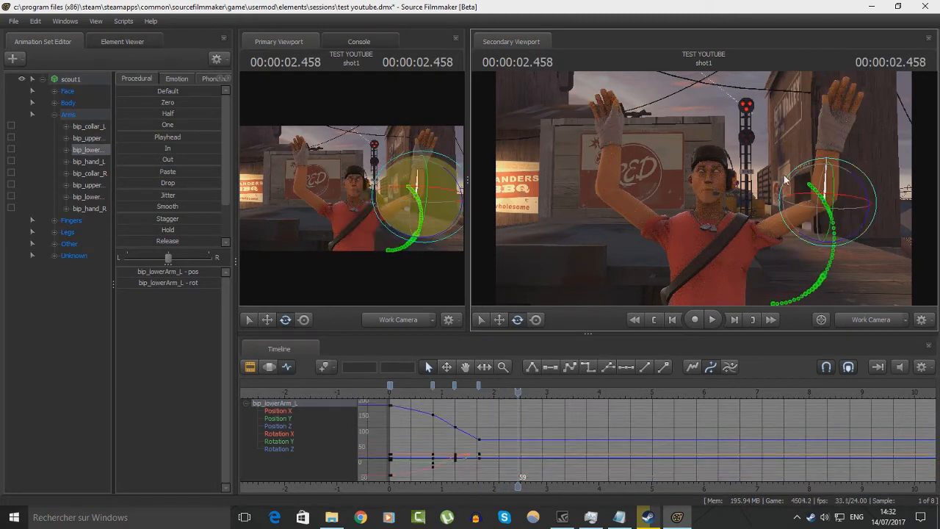
left_click_drag(827, 191, 724, 238)
key("space")
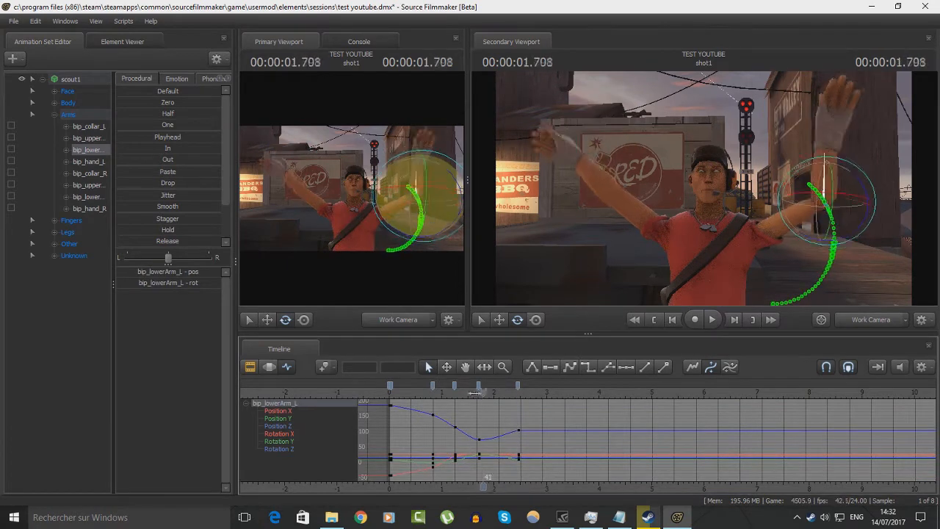
key("space")
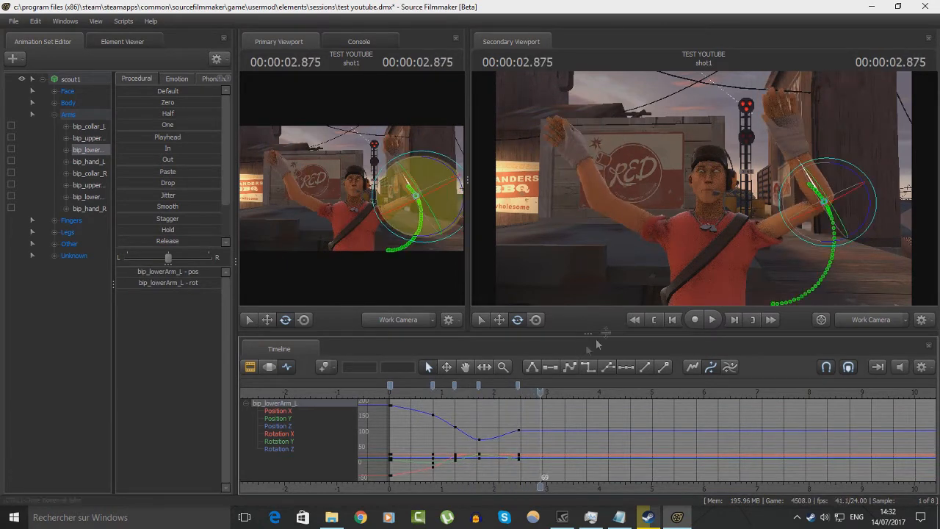
Frame the scout's face, select all of scout1's controls and raise the Smile slider at 00:00:00.000
key("s")
key("w")
left_click(84, 81)
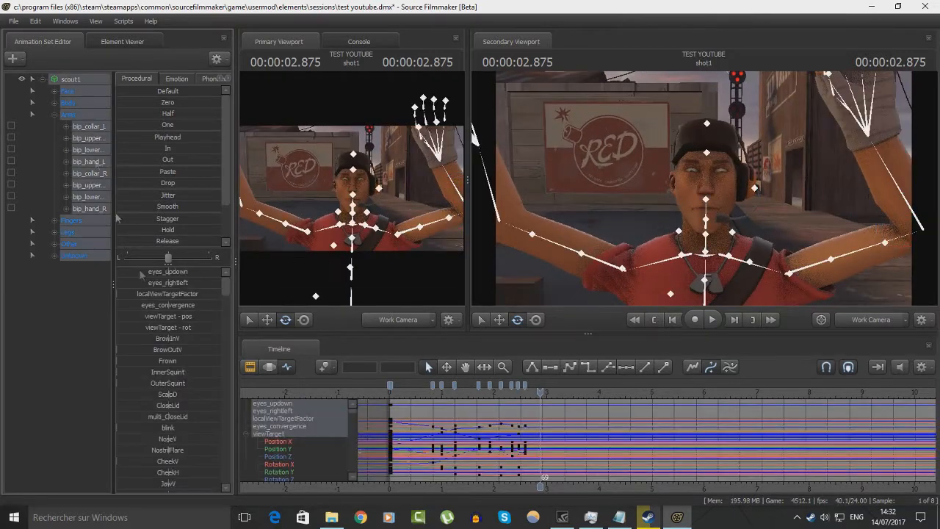
left_click_drag(540, 389, 391, 406)
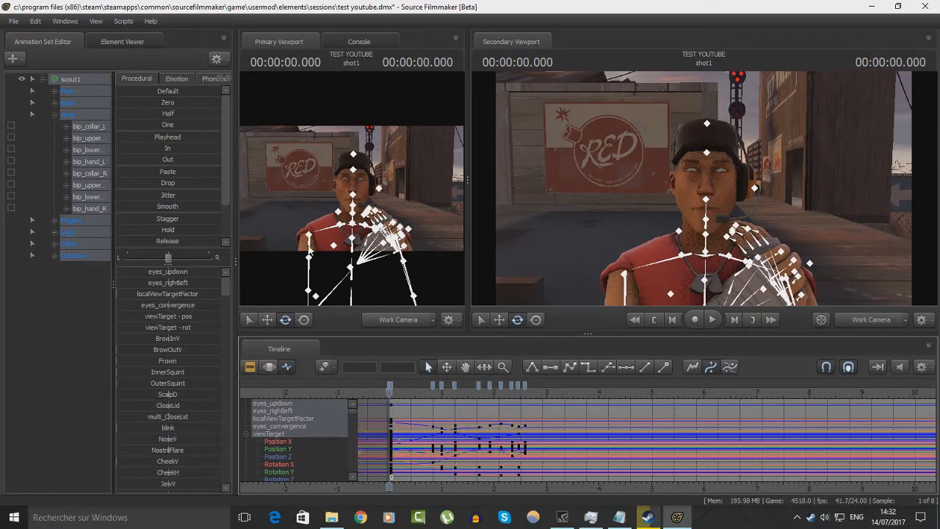
scroll(396, 430, "up", 5)
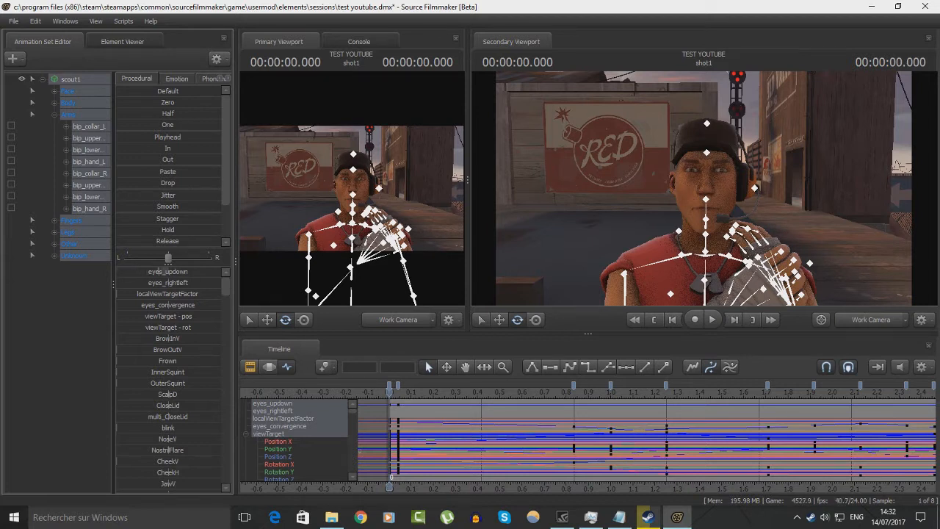
scroll(162, 378, "down", 8)
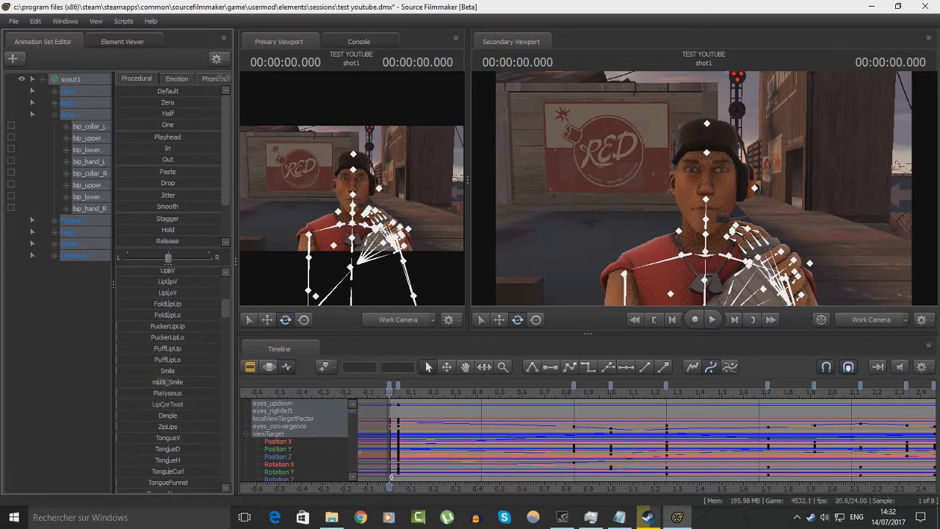
left_click(79, 408)
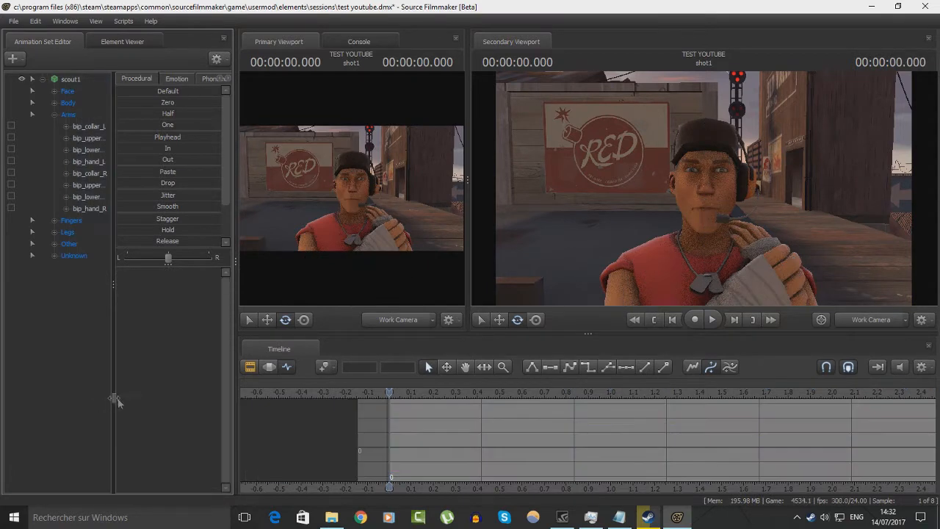
left_click(70, 83)
scroll(197, 380, "down", 8)
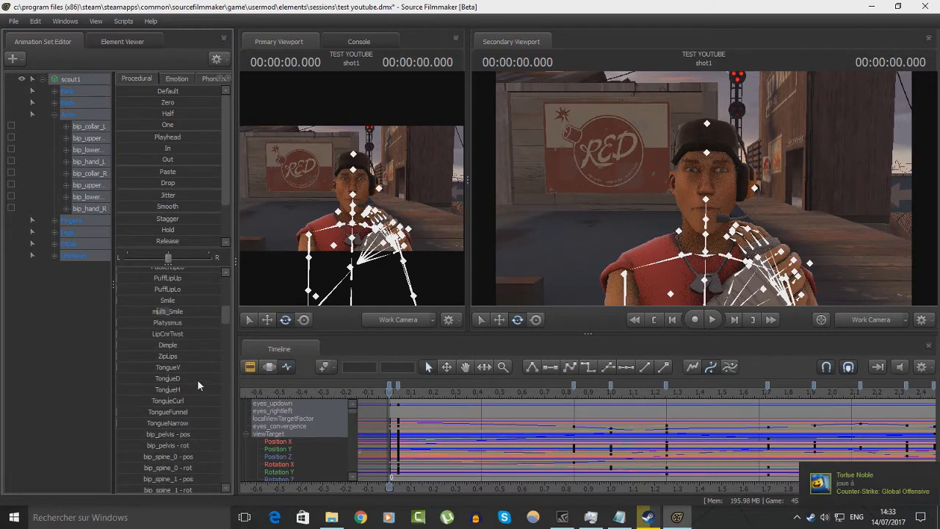
scroll(177, 349, "up", 1)
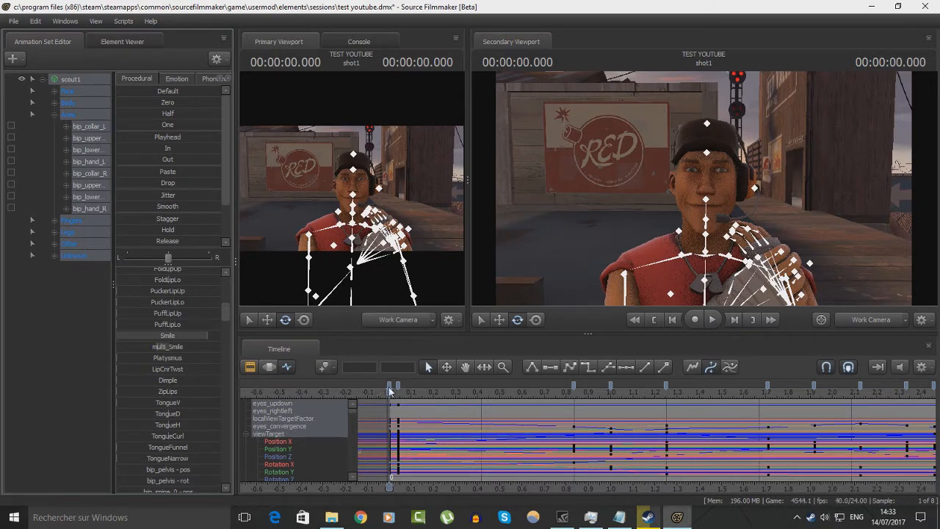
At 00:00:02.833, lower scout1's Smile slider back to zero so the smile fades out
left_click_drag(387, 393, 391, 394)
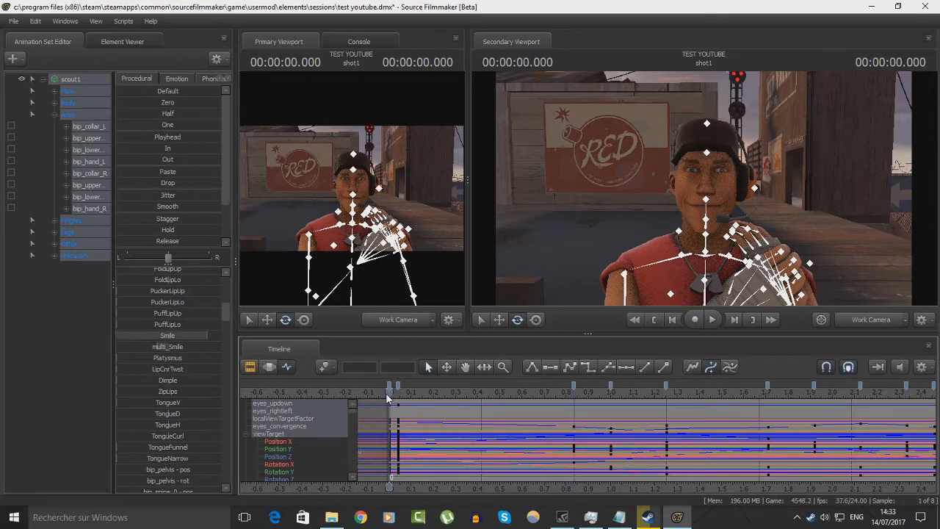
left_click_drag(386, 393, 398, 394)
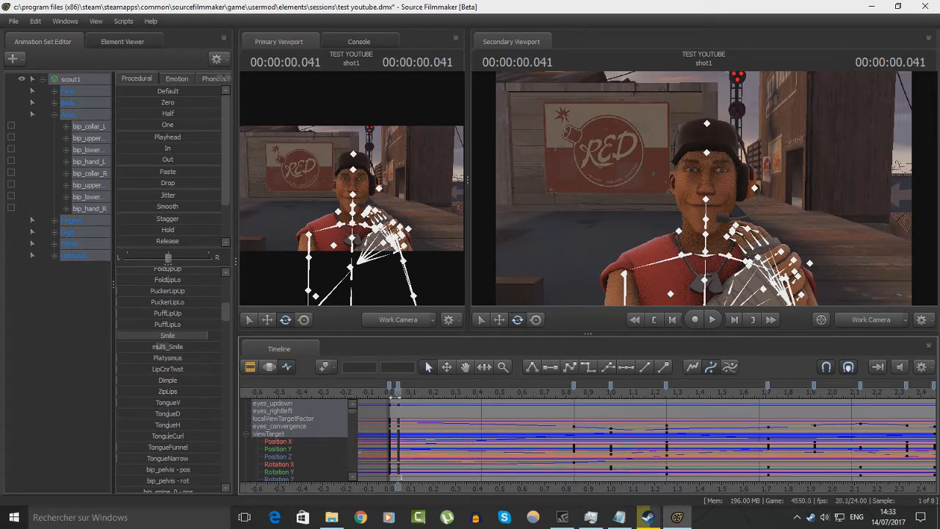
scroll(589, 402, "down", 6)
left_click_drag(431, 398, 694, 397)
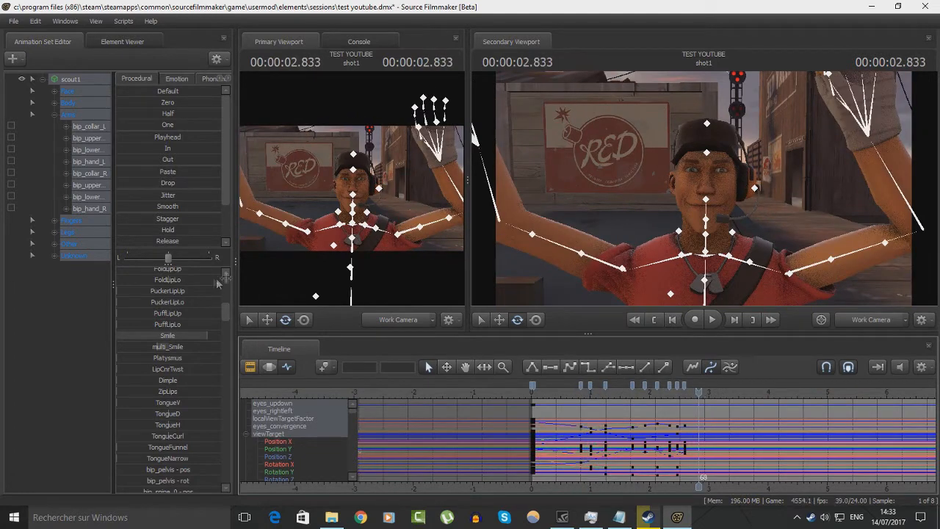
scroll(180, 353, "up", 2)
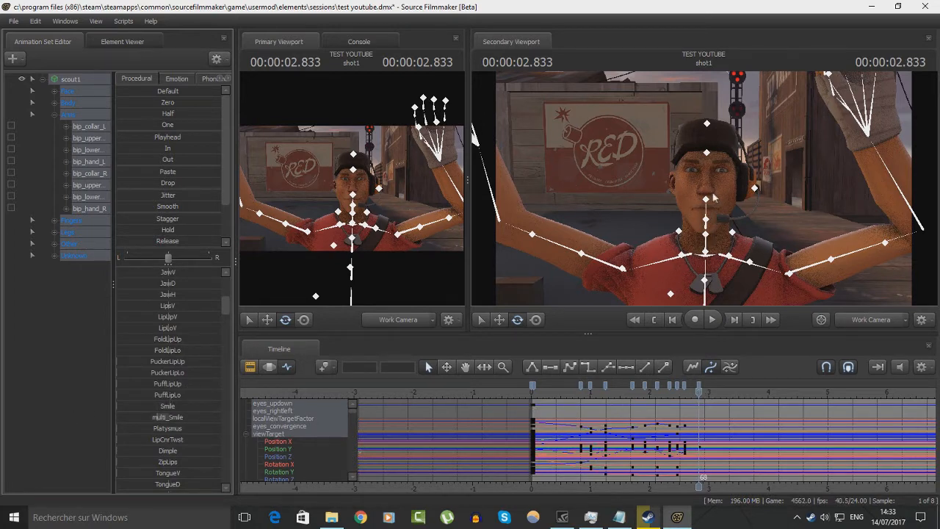
Rewind to near the start and play the fading smile animation
left_click_drag(697, 387, 539, 387)
key("space")
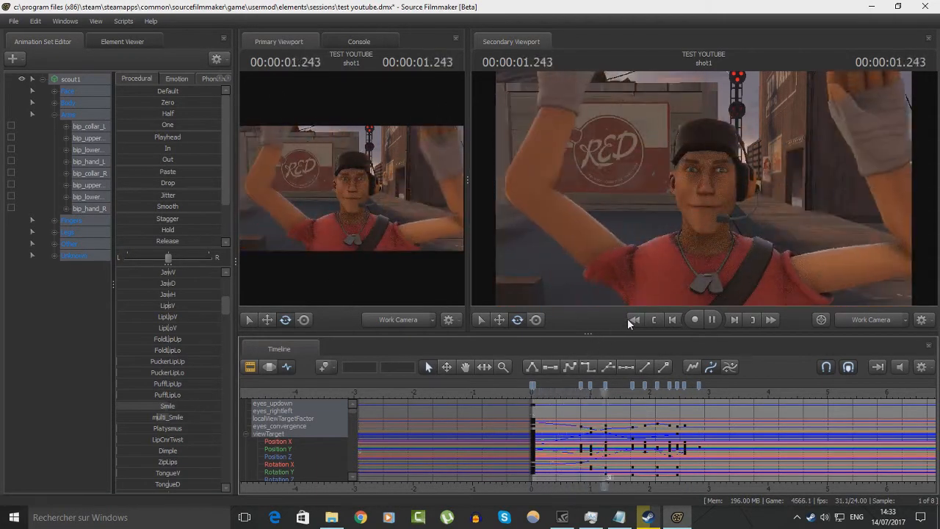
key("space")
Key the eyes_rightleft slider at 00:00:01.375 and turn the scout's gaze sideways at 00:00:02.625
left_click_drag(643, 392, 613, 396)
scroll(204, 289, "up", 6)
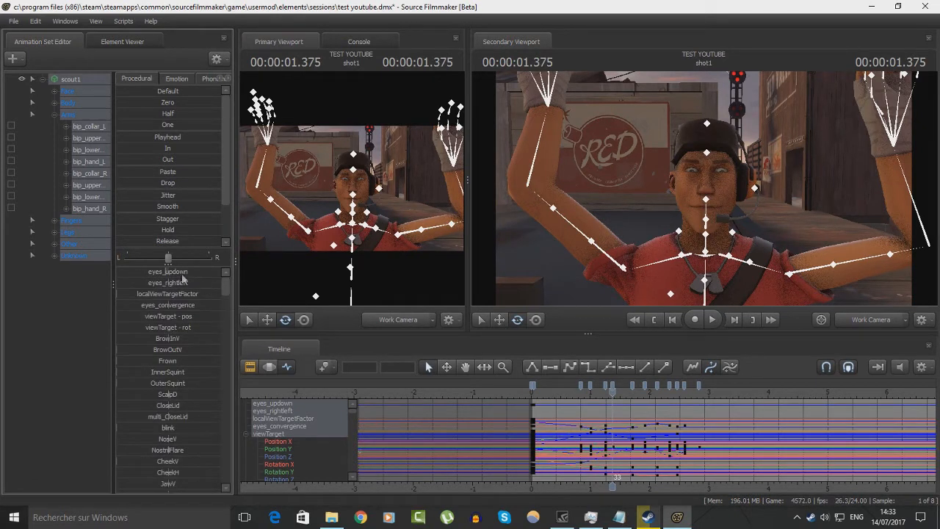
left_click_drag(608, 394, 686, 395)
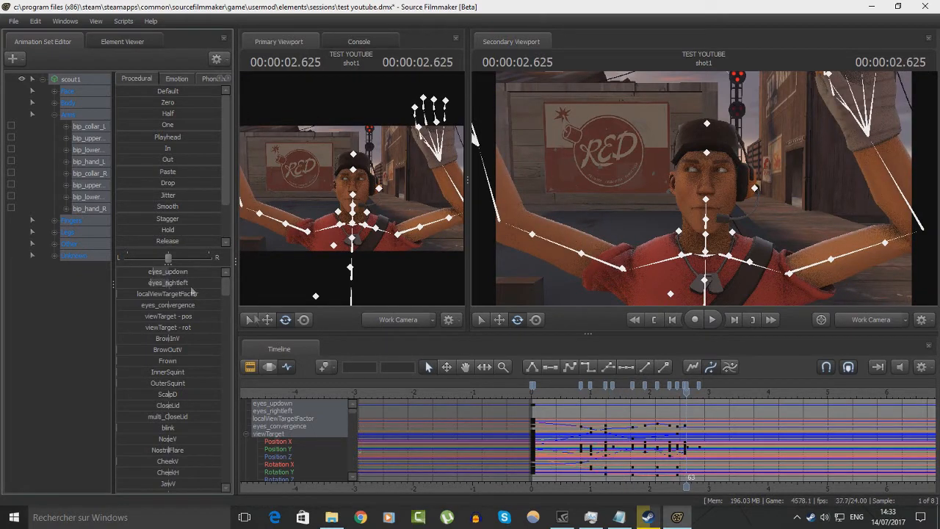
Play the animation from the start twice to review the face and eye movement
left_click(542, 390)
key("space")
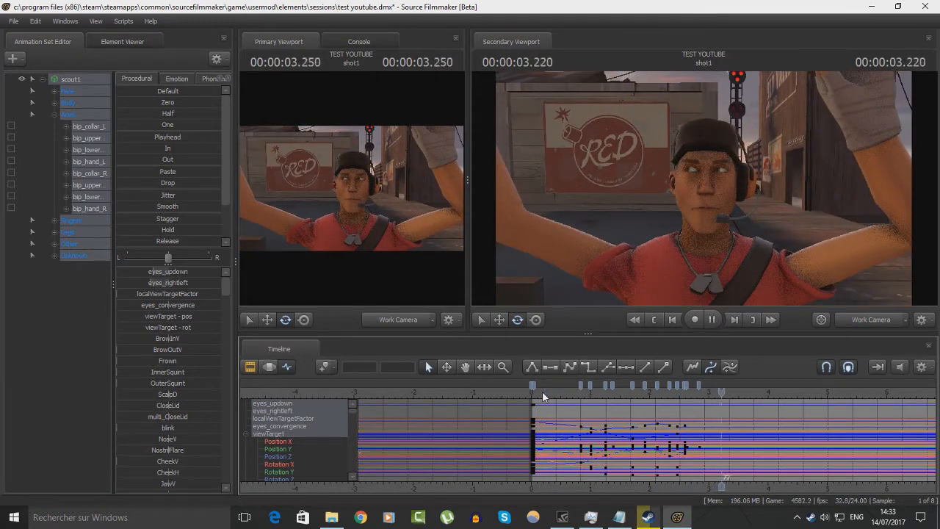
left_click(542, 391)
key("space")
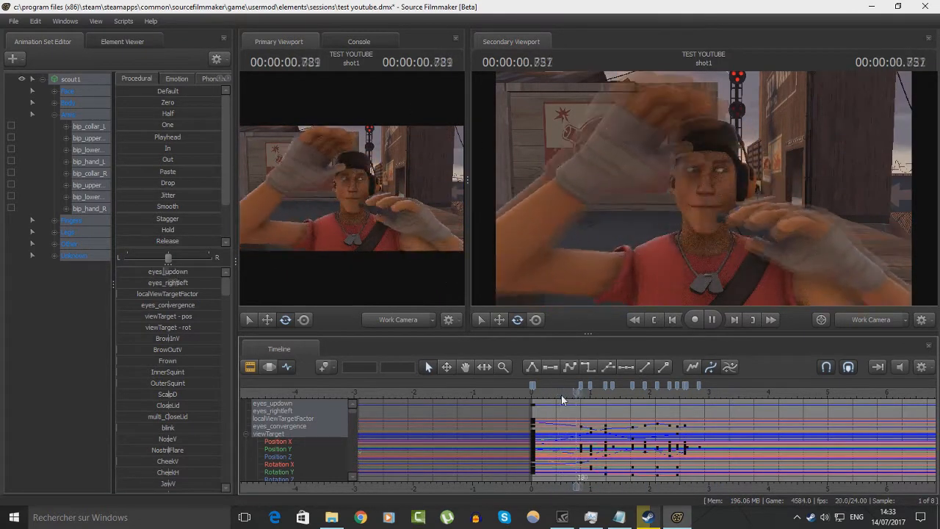
key("space")
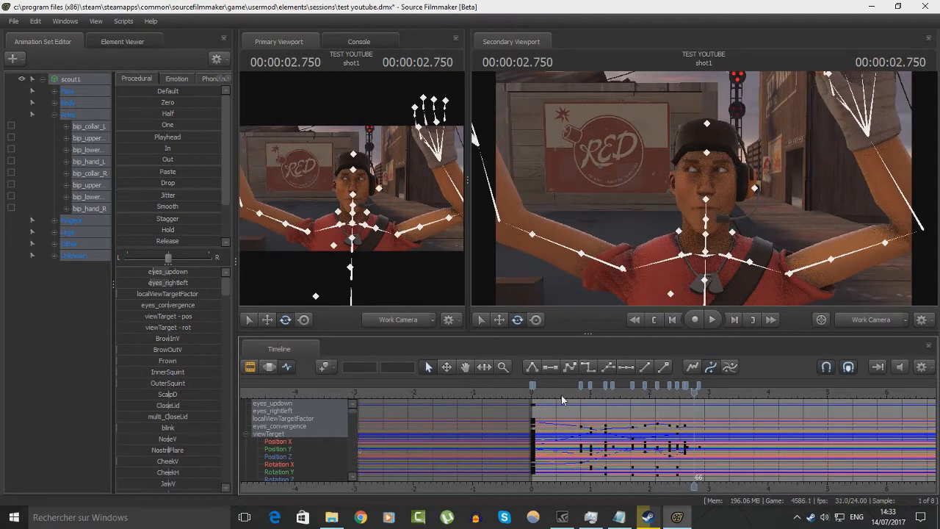
At 00:00:00.625, bend bip_hand_R and bip_hand_L at the wrists with the full rotate manipulator
mouse_move(561, 395)
left_mouse_down()
mouse_move(578, 397)
mouse_move(538, 401)
mouse_move(581, 397)
mouse_move(545, 394)
mouse_move(568, 389)
left_mouse_up()
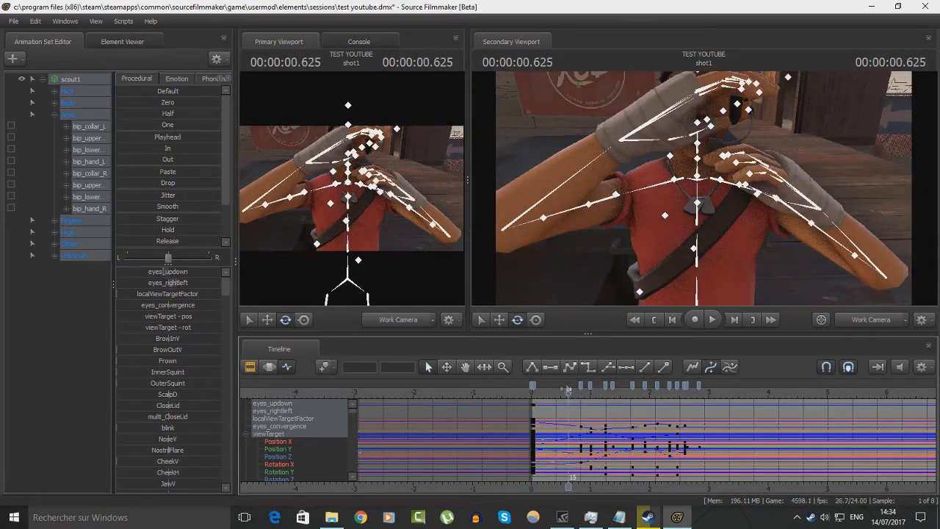
left_click(652, 123, "ctrl")
key("s")
left_click_drag(702, 193, 746, 178)
key("r")
left_click(740, 207, "ctrl")
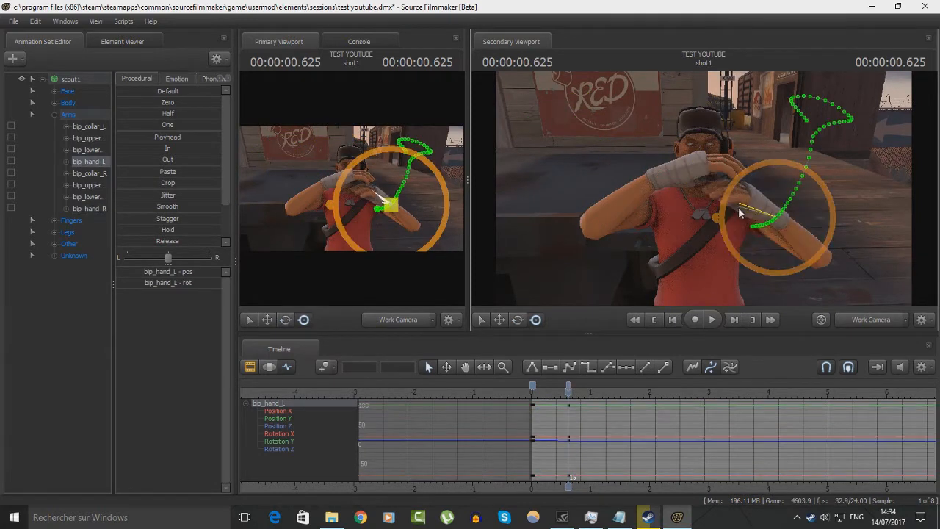
left_click_drag(792, 209, 794, 211)
At 00:00:00.958, adjust the wrist rotation of bip_hand_L and bip_hand_R
key("Right")
key("Right")
key("Right")
key("Right")
key("Right")
key("Right")
key("Right")
key("Right")
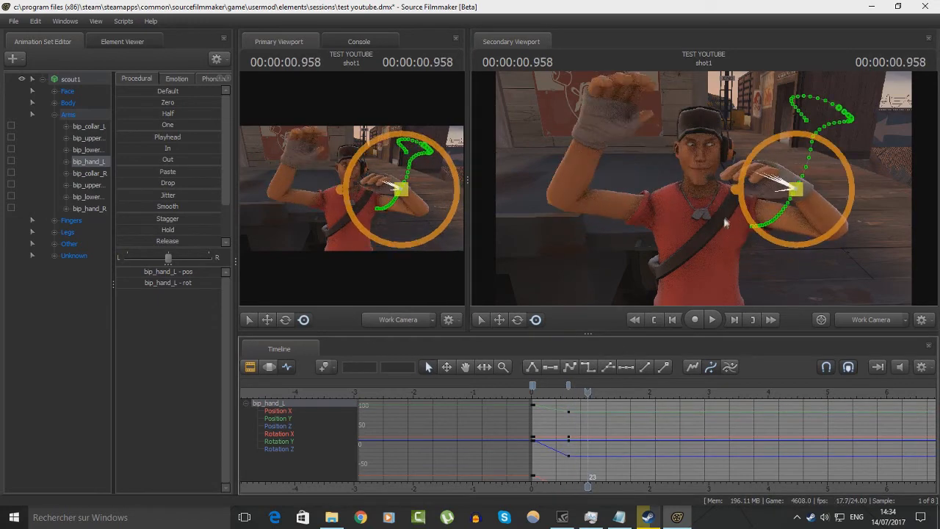
left_click(607, 147, "ctrl")
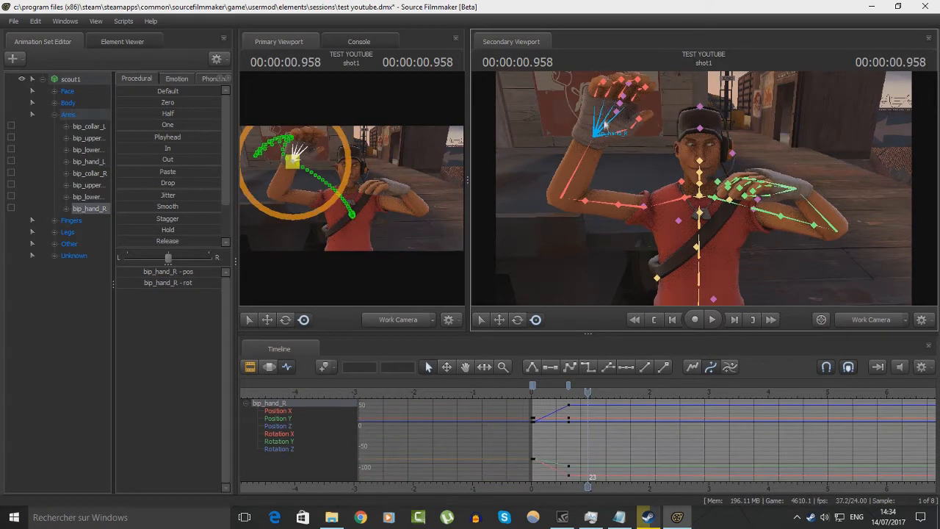
left_click_drag(606, 147, 606, 330)
At 00:00:01.250, rotate bip_hand_L at the wrist and tilt bip_hand_R to point upward
key("Right")
key("Right")
key("Right")
key("Right")
key("Right")
key("Right")
key("Right")
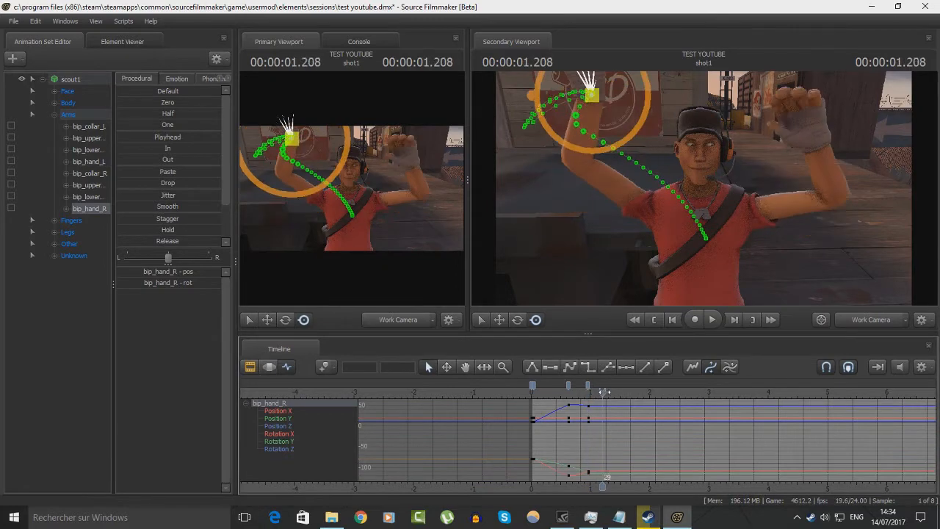
left_click(804, 129, "ctrl")
left_click_drag(804, 130, 804, 163)
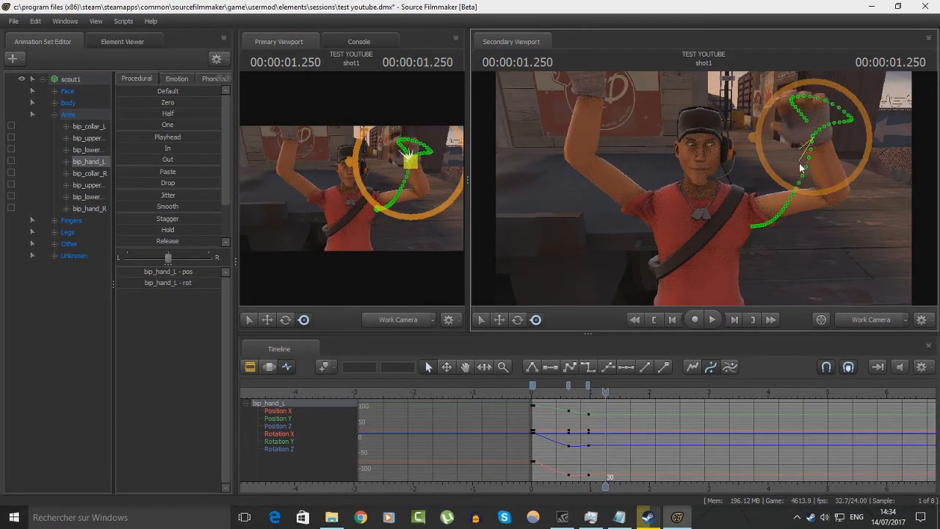
left_click(594, 91, "ctrl")
left_click_drag(596, 95, 569, 46)
left_click_drag(650, 180, 651, 195)
left_click_drag(617, 194, 615, 205)
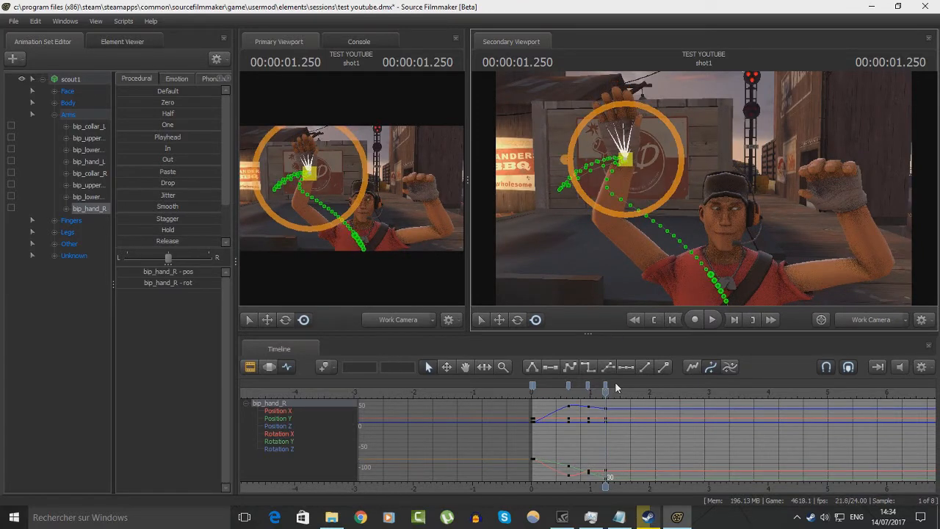
At 00:00:01.625, rotate bip_hand_L to point upward and adjust the wrist rotation of bip_hand_R
left_click_drag(607, 395, 620, 394)
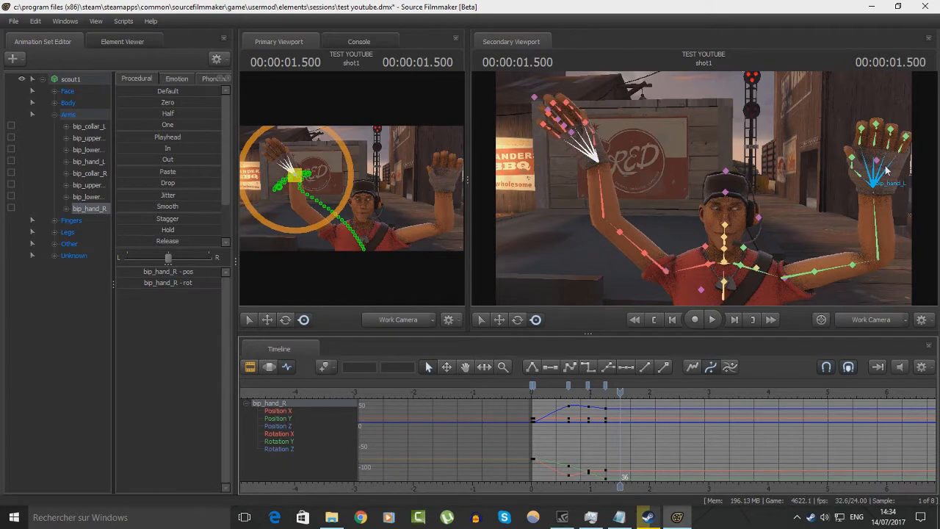
left_click_drag(623, 390, 625, 390)
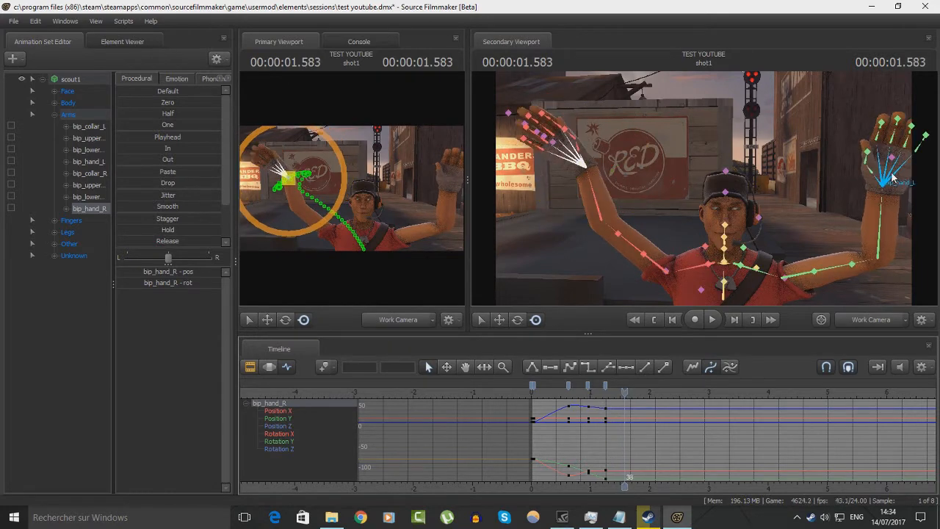
left_click(892, 176)
mouse_move(624, 391)
left_mouse_down()
mouse_move(596, 392)
mouse_move(628, 391)
left_mouse_up()
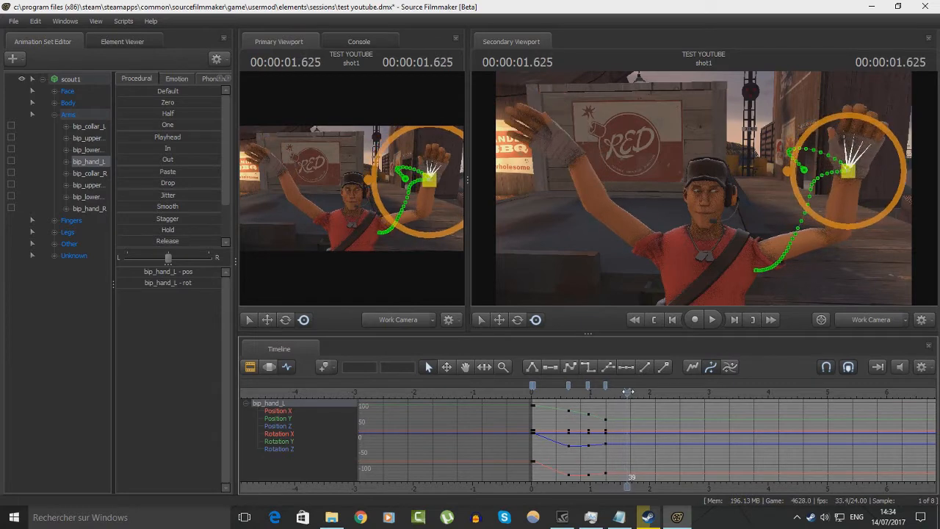
left_click_drag(823, 235, 832, 182)
left_click(563, 151)
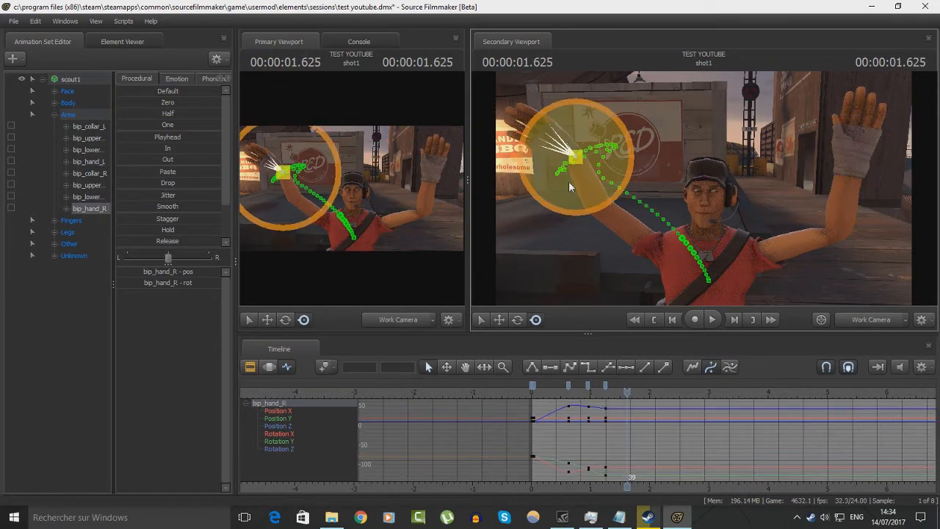
Rotate bip_hand_R at the wrist at 00:00:01.833, and rotate bip_hand_L at 00:00:02.041
left_click_drag(623, 393, 639, 393)
left_click_drag(592, 150, 616, 147)
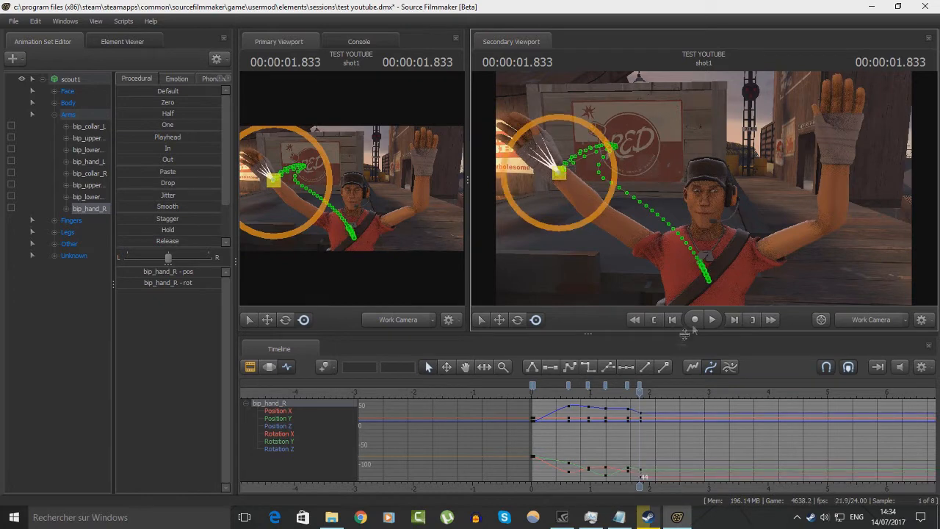
left_click_drag(641, 390, 651, 390)
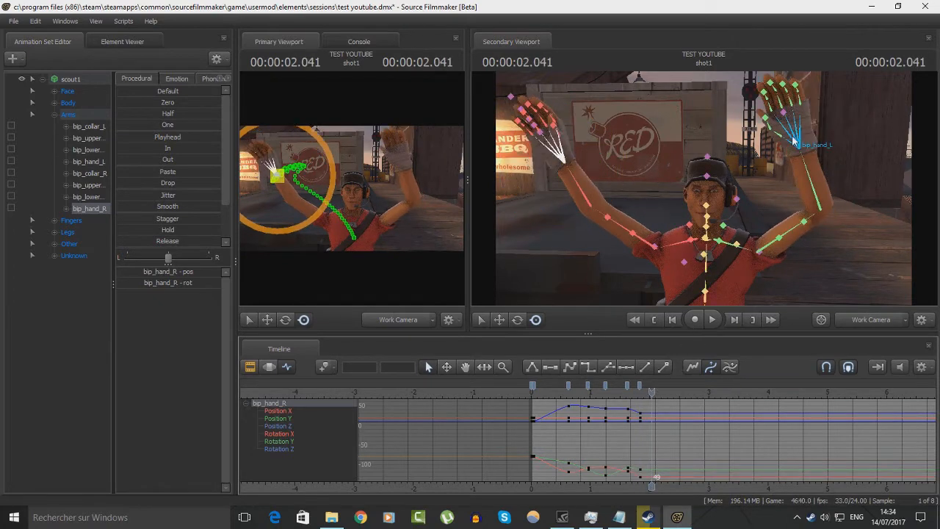
left_click(797, 140)
left_click_drag(791, 105, 843, 112)
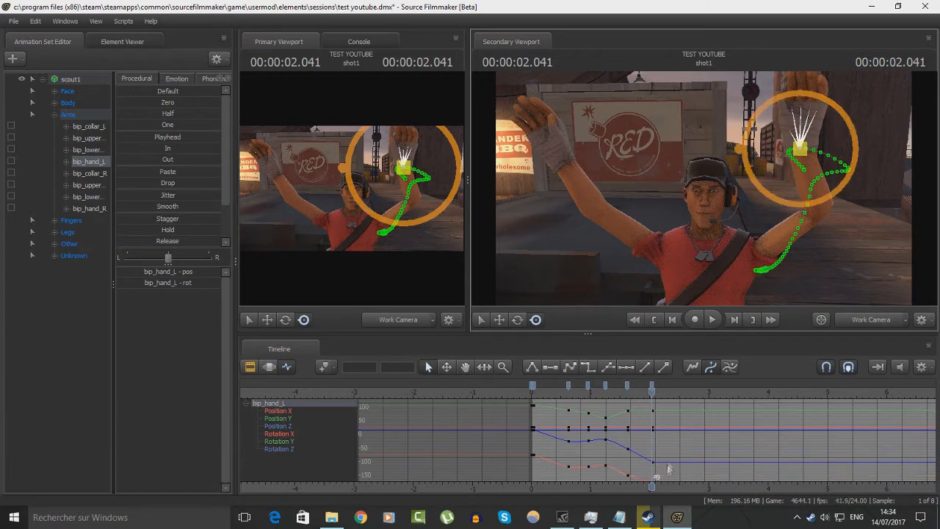
Tilt bip_hand_R upward at 00:00:02.250, and adjust the rotation of bip_hand_L at 00:00:02.375
left_click_drag(653, 393, 664, 393)
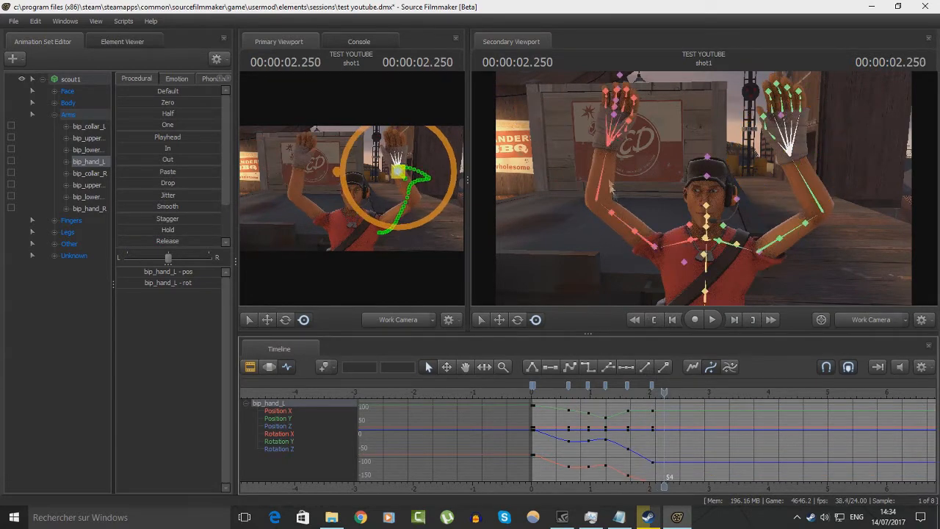
left_click(612, 135)
left_click_drag(556, 122, 557, 178)
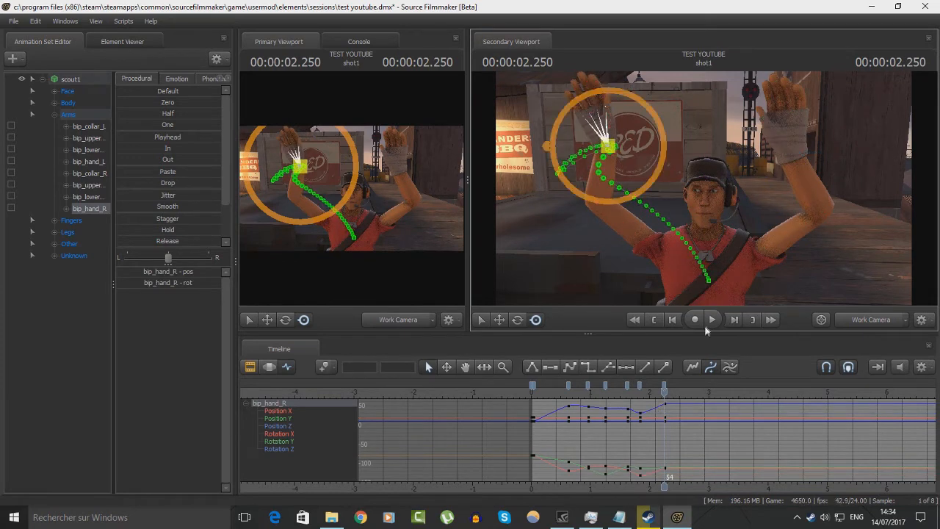
left_click(787, 141)
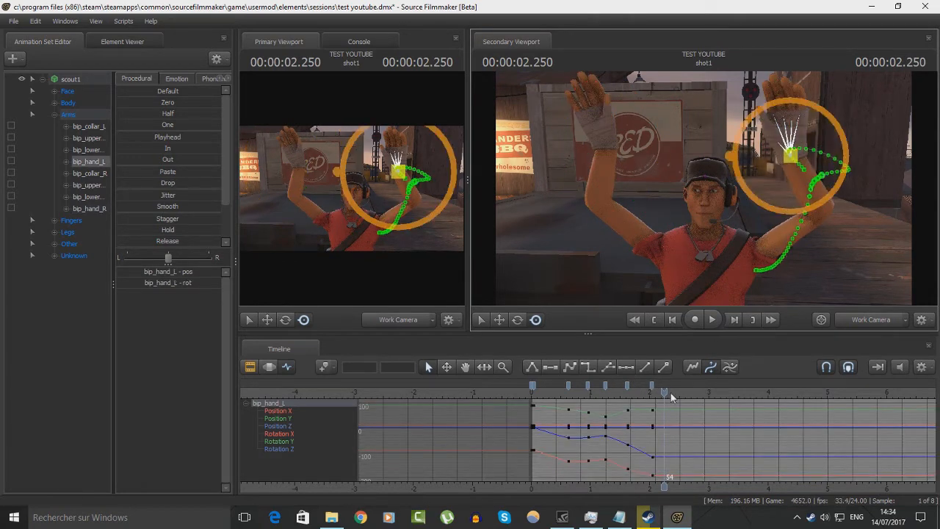
mouse_move(664, 392)
left_mouse_down()
mouse_move(648, 392)
mouse_move(674, 392)
mouse_move(644, 394)
mouse_move(671, 397)
left_mouse_up()
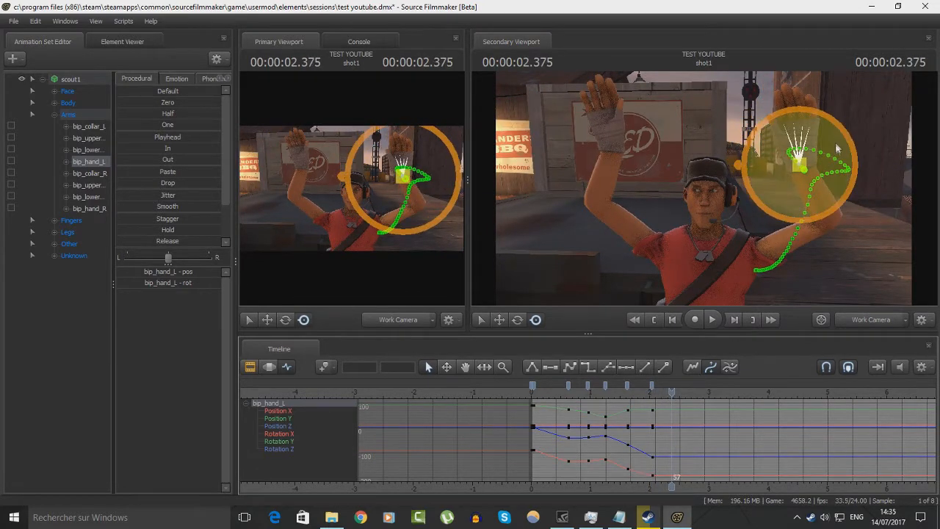
left_click_drag(842, 130, 846, 136)
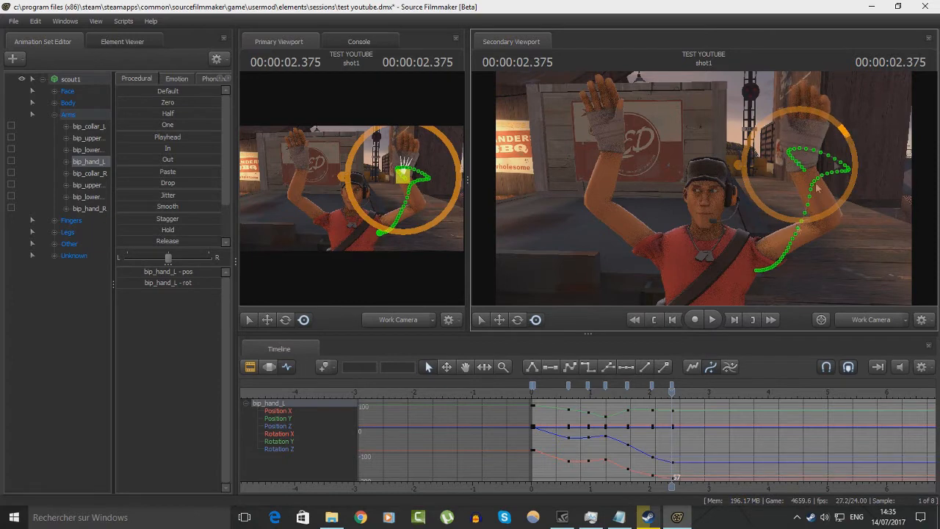
At about 2.6 seconds, rotate bip_hand_L and bip_hand_R at the wrists
left_click(684, 387)
left_click_drag(753, 156, 772, 189)
mouse_move(681, 393)
left_mouse_down()
mouse_move(658, 392)
mouse_move(684, 387)
left_mouse_up()
left_click(584, 135, "ctrl")
mouse_move(575, 138)
left_mouse_down()
mouse_move(601, 133)
mouse_move(609, 144)
mouse_move(586, 147)
left_mouse_up()
Play the animation from near the start to review the waving hand movement
left_click_drag(686, 387, 556, 390)
key("space")
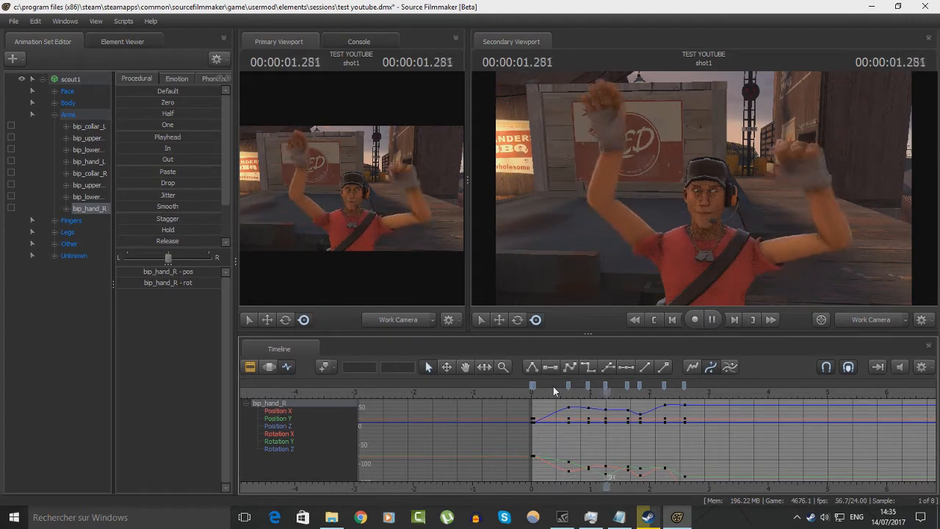
key("s")
mouse_move(689, 285)
left_mouse_down()
mouse_move(702, 292)
mouse_move(693, 301)
left_mouse_up()
key("space")
Shift bip_spine_3 slightly along its vertical axis at 00:00:01.708 and 00:00:02.875 with the move manipulator, and play back the body movement
left_click_drag(286, 111, 291, 116)
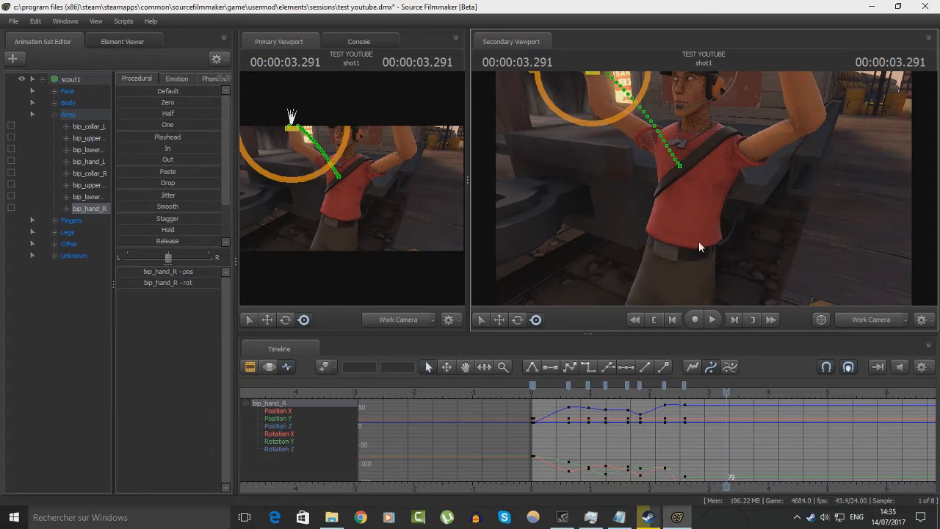
left_click_drag(698, 247, 708, 161)
left_click(724, 175)
left_click(708, 161)
left_click_drag(727, 389, 633, 391)
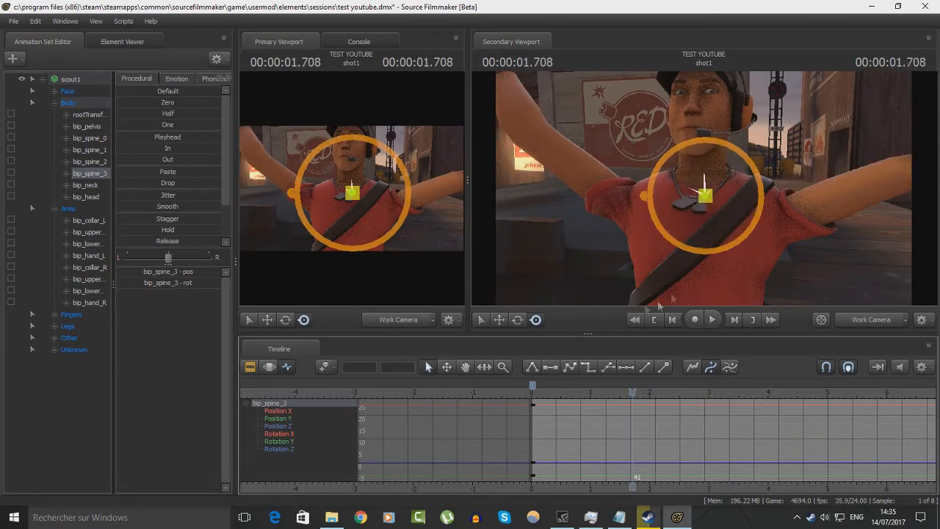
left_click(498, 321)
left_click_drag(703, 232, 703, 231)
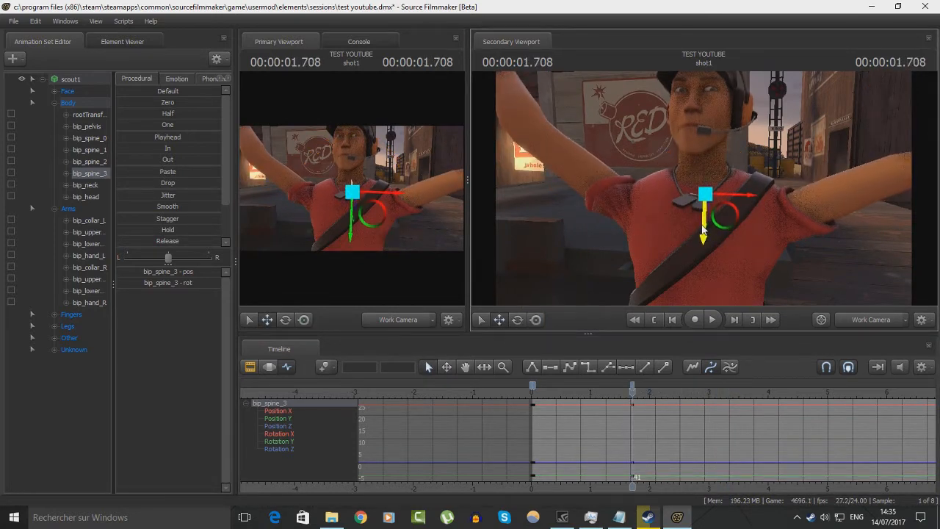
left_click_drag(633, 391, 701, 391)
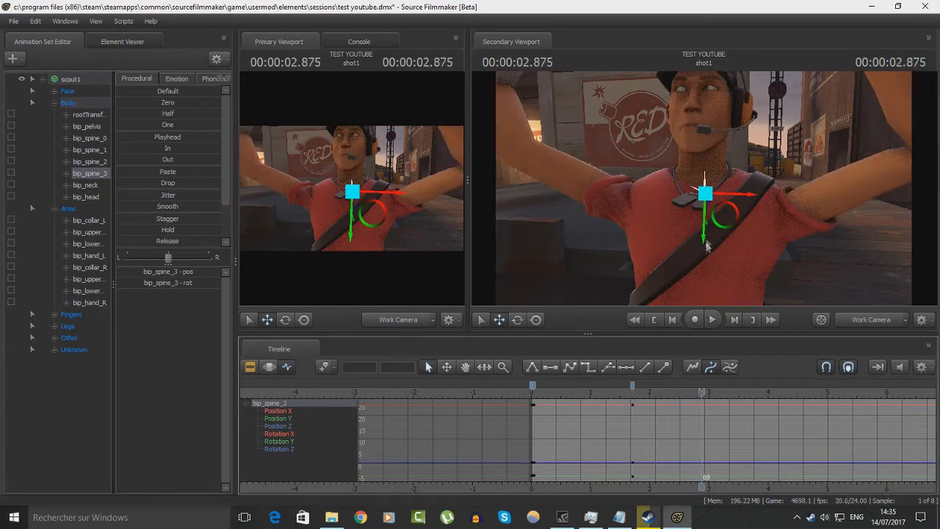
key("space")
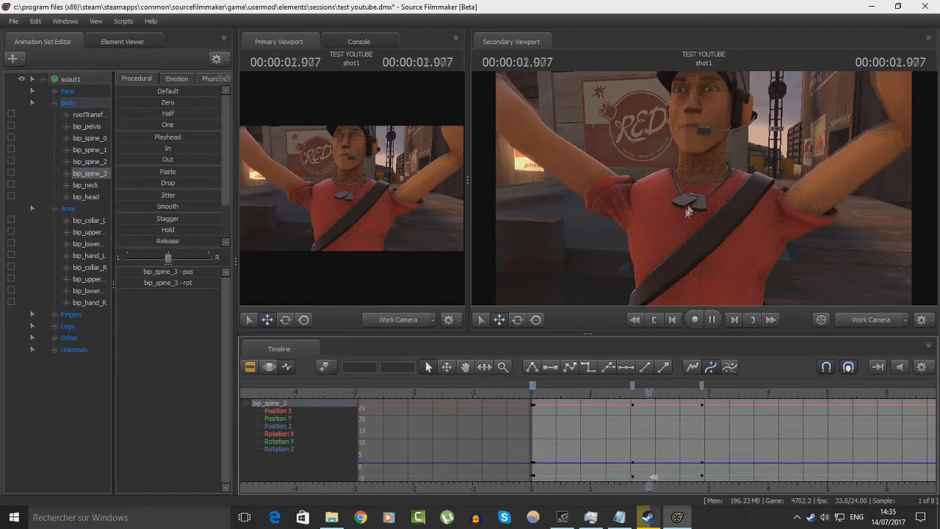
At 00:00:01.291, rotate bip_neck with the full rotate manipulator
left_click_drag(698, 390, 608, 390)
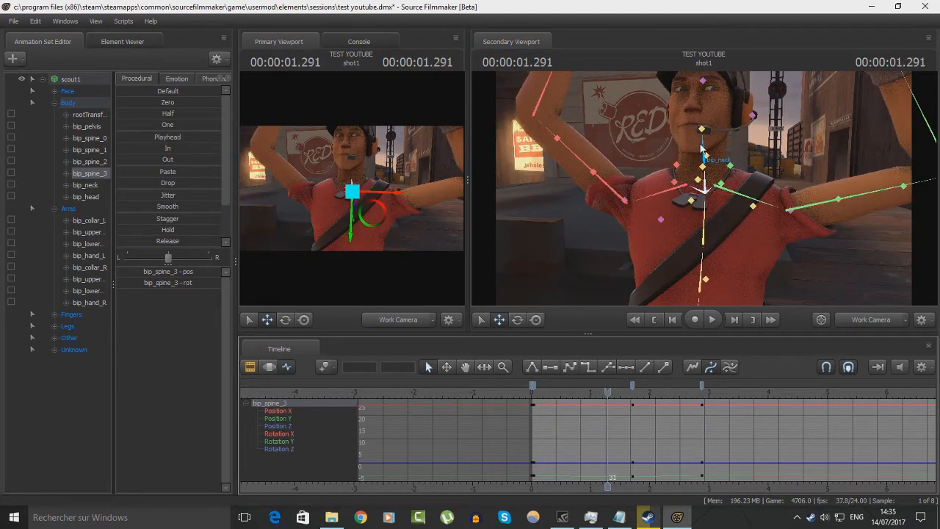
left_click(703, 173)
key("e")
left_click_drag(682, 171, 728, 164)
left_click(667, 390)
Rotate bip_head at 00:00:01.166, at about 2 seconds and at 00:00:02.250 to add head movement
left_click(701, 135)
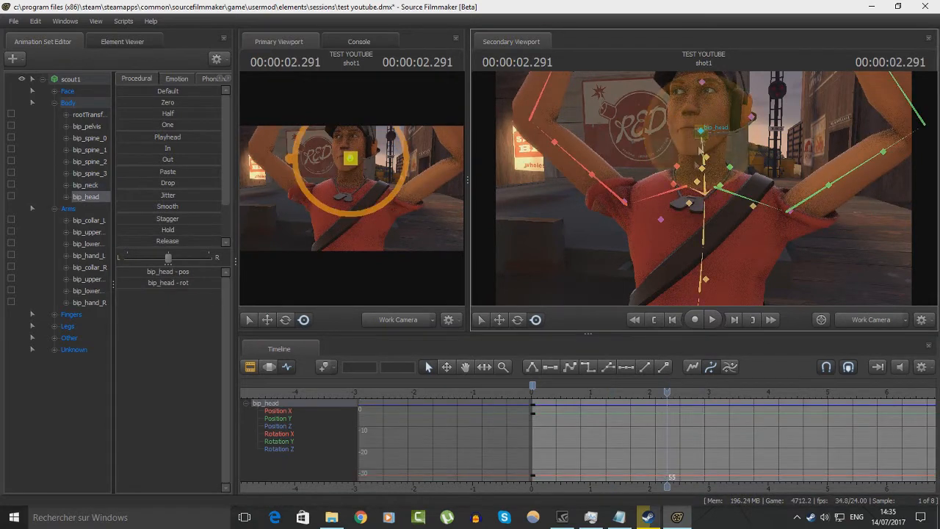
left_click(600, 390)
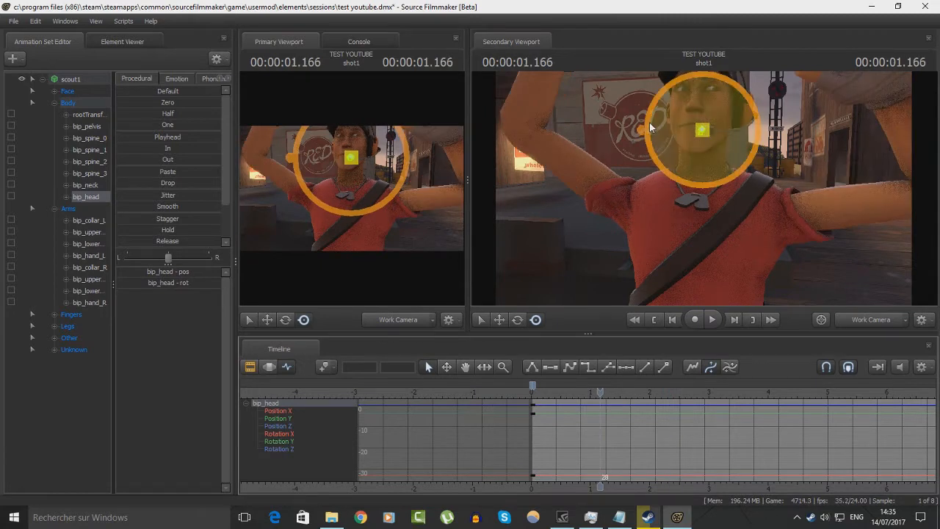
left_click_drag(659, 124, 666, 137)
left_click(647, 390)
left_click_drag(685, 124, 684, 118)
left_click_drag(675, 390, 665, 389)
left_click_drag(702, 166, 704, 175)
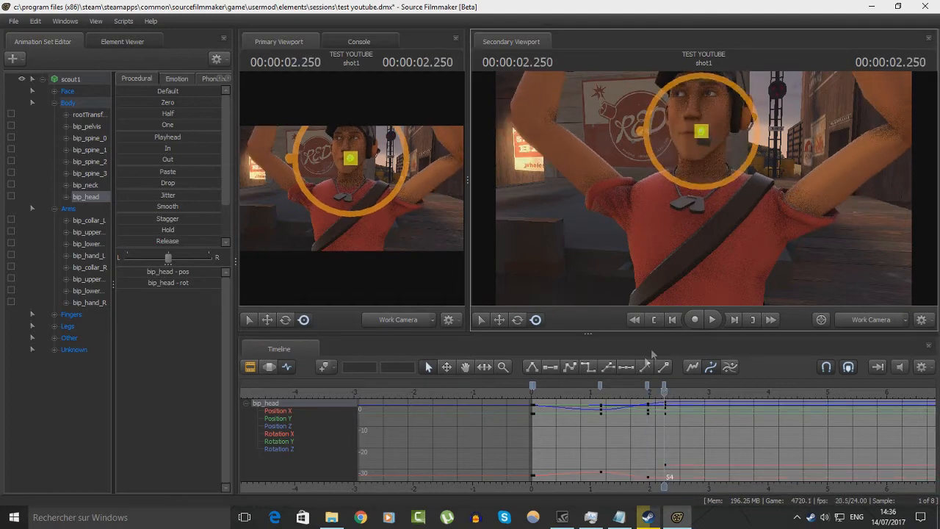
Play the animation twice to review the head movement together with the waving arms
key("space")
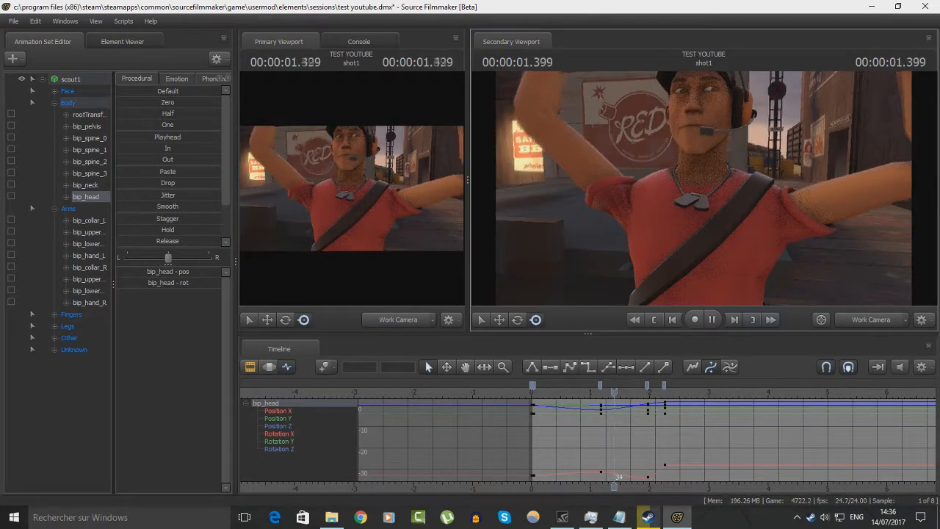
key("space")
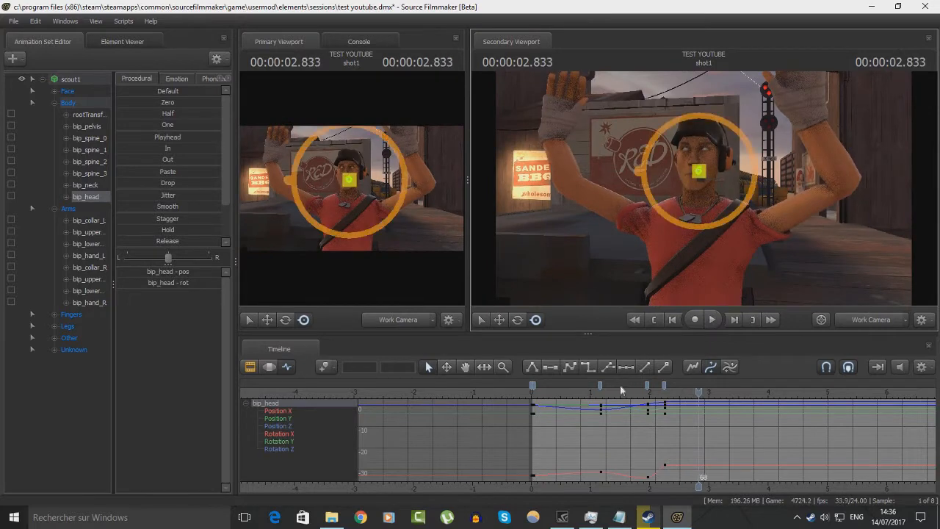
key("space")
key("space")
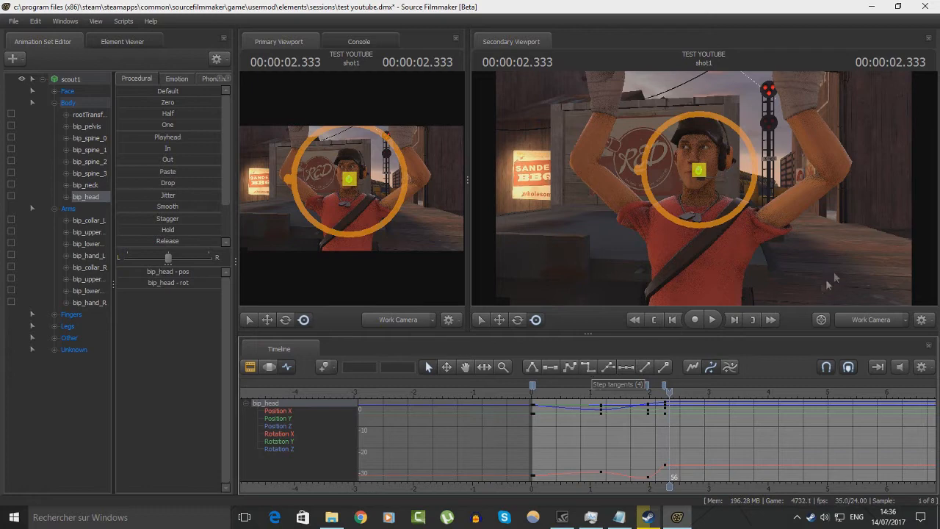
Rotate bip_spine_1 slightly at 00:00:02.333 and in the opposite direction at 00:00:01.208 to sway the torso
left_click_drag(827, 285, 639, 192)
left_click(707, 241)
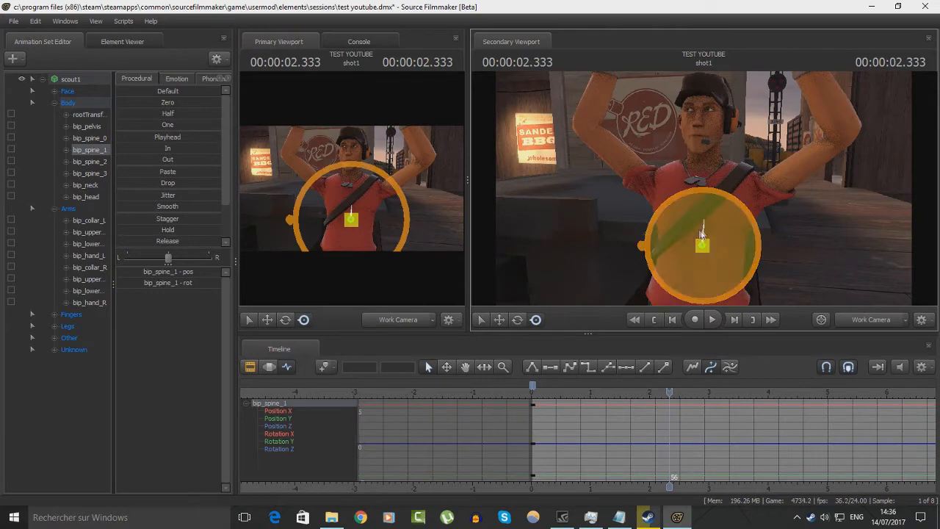
left_click(603, 391)
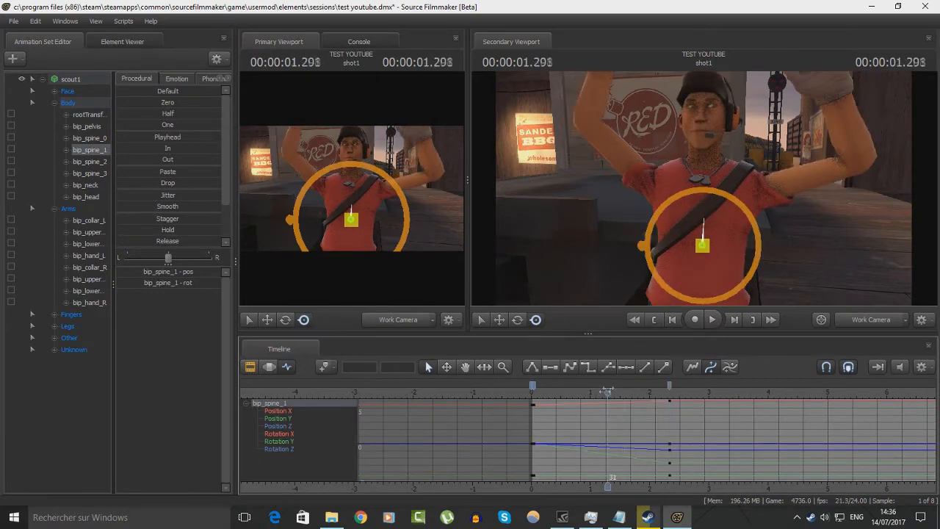
left_click_drag(712, 267, 711, 272)
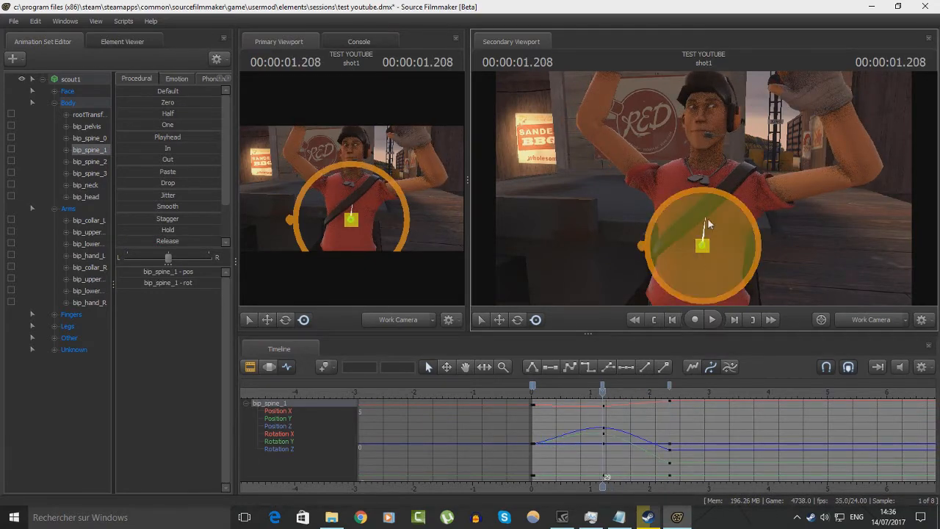
Play the animation from near the start to review the torso sway
left_click_drag(577, 391, 554, 391)
key("space")
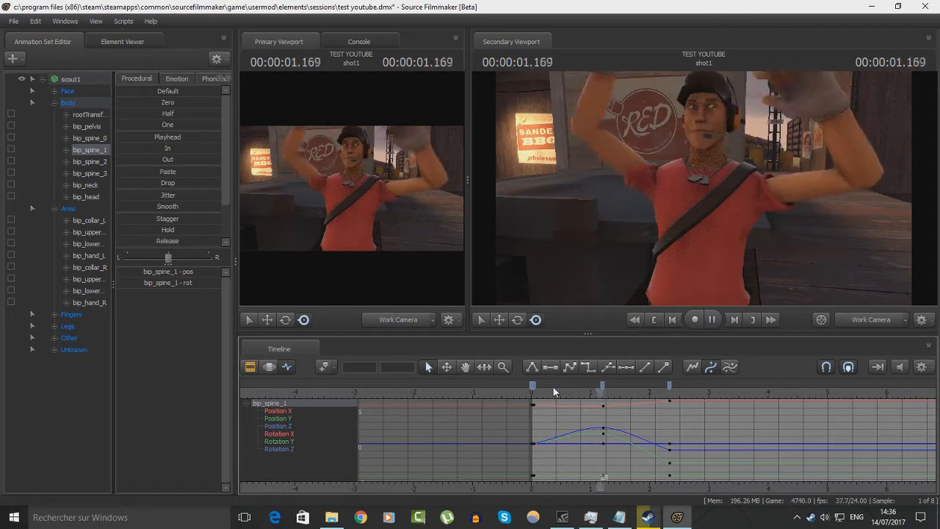
key("space")
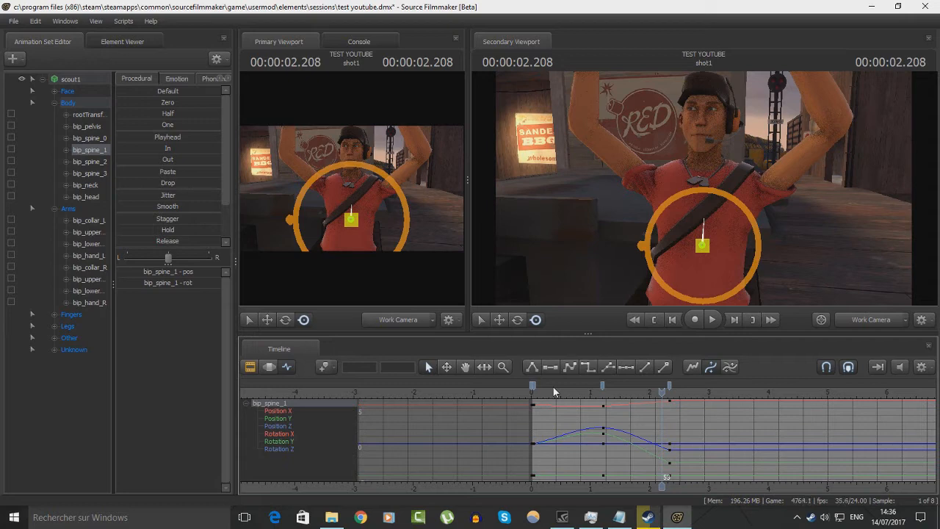
mouse_move(705, 188)
left_mouse_down()
mouse_move(689, 178)
mouse_move(704, 173)
mouse_move(706, 192)
left_mouse_up()
key("s")
key("w")
key("s")
key("w")
key("a")
key("w")
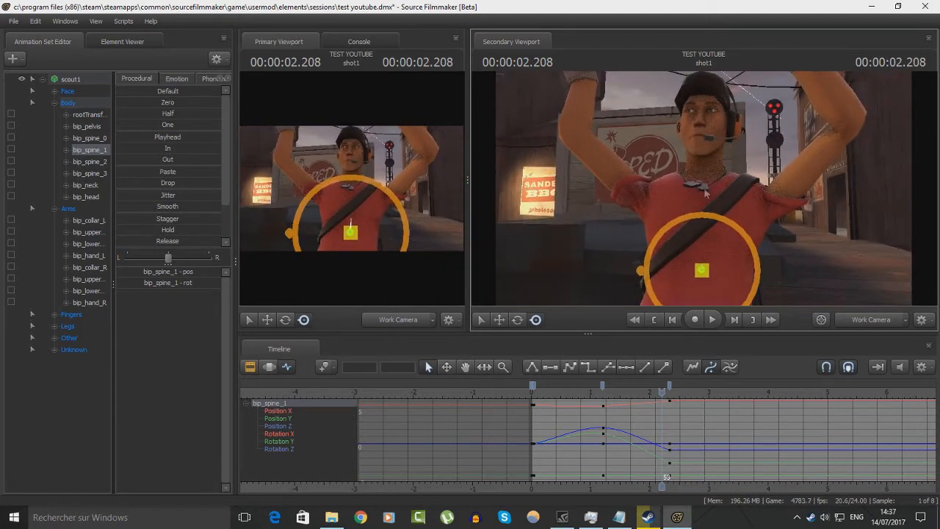
Turn off Progressive Refinement and Ambient Occlusion in the secondary viewport's Progressive Refinement Settings
right_click(761, 183)
left_click(772, 189)
left_click(377, 199)
left_click(374, 266)
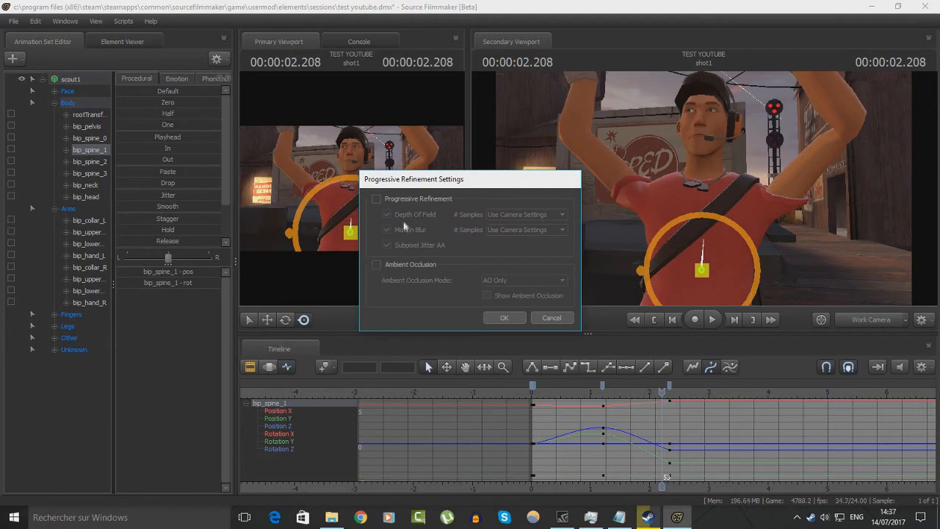
left_click_drag(408, 181, 579, 202)
left_click(671, 341)
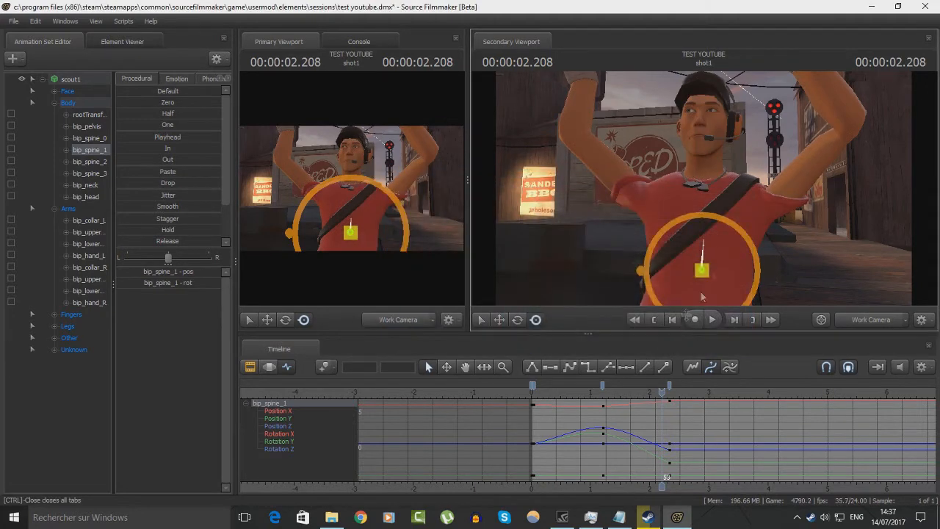
Move the work camera back and around to frame the scout's full body in front of the train car
left_click_drag(703, 188, 665, 185)
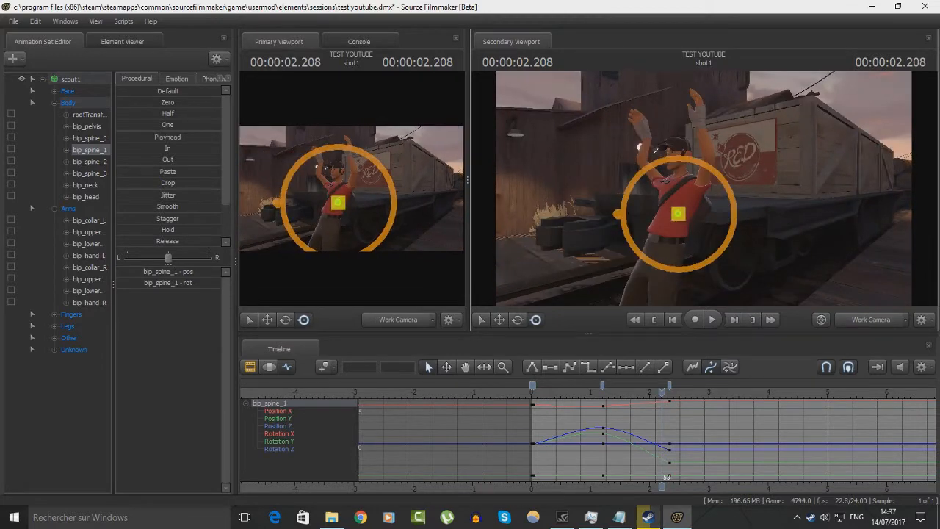
left_click_drag(639, 147, 497, 195)
left_click_drag(703, 188, 734, 176)
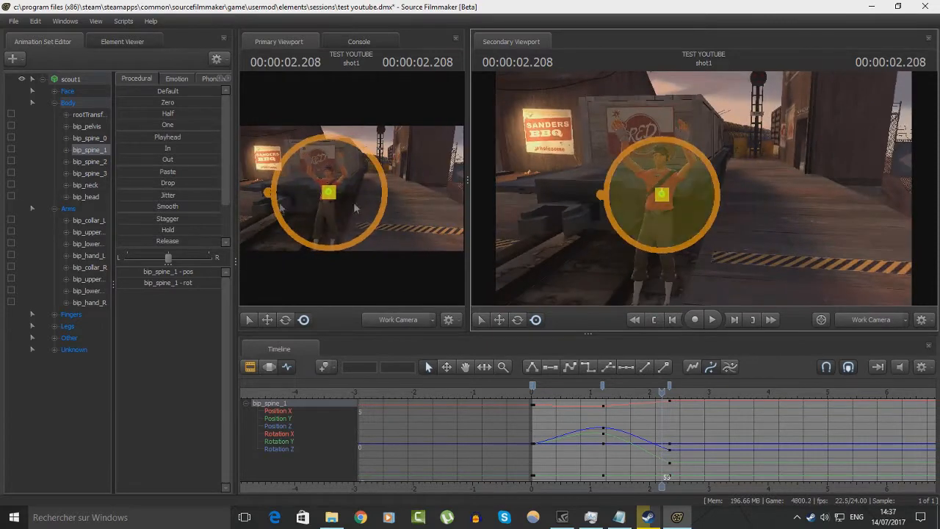
Create an animation set for a new camera, select it, and return the playhead to 00:00:00.000
left_click(43, 78)
right_click(41, 120)
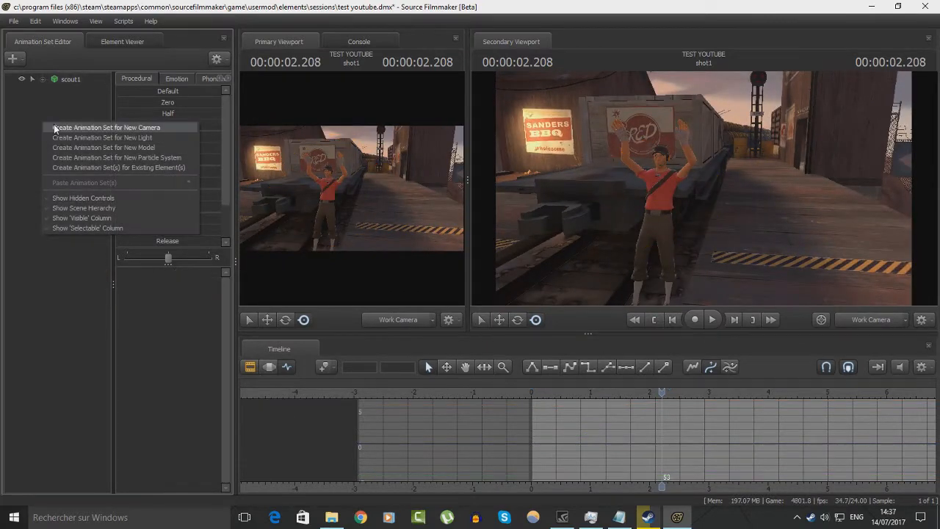
left_click(53, 125)
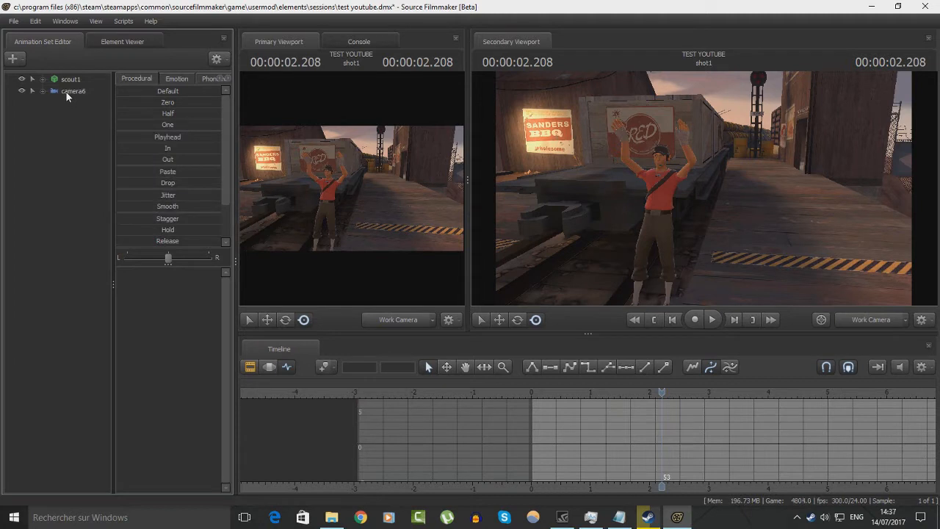
left_click(66, 92)
left_click_drag(660, 393, 532, 397)
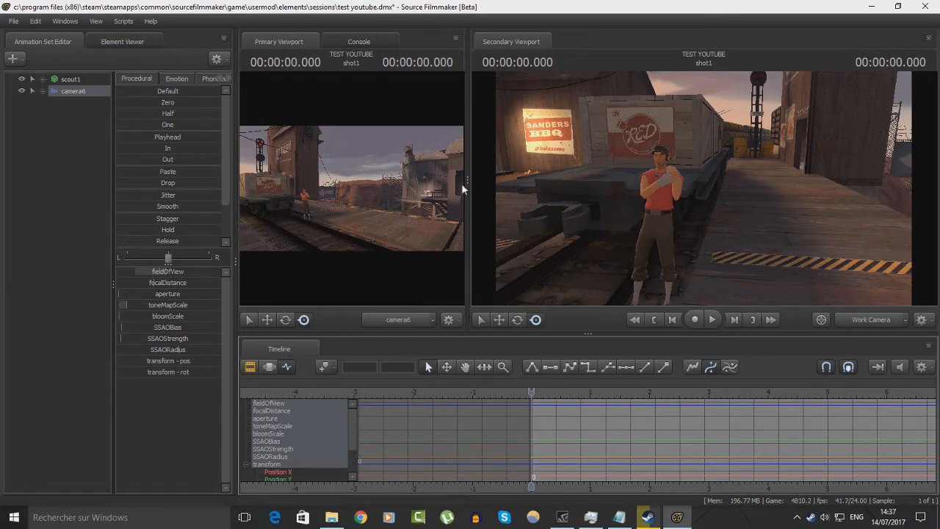
Widen the primary viewport and pull the work camera back so the secondary viewport frames the new camera and the scout
left_click_drag(467, 178, 609, 178)
key("s")
mouse_move(774, 188)
left_mouse_down()
mouse_move(734, 188)
mouse_move(775, 188)
left_mouse_up()
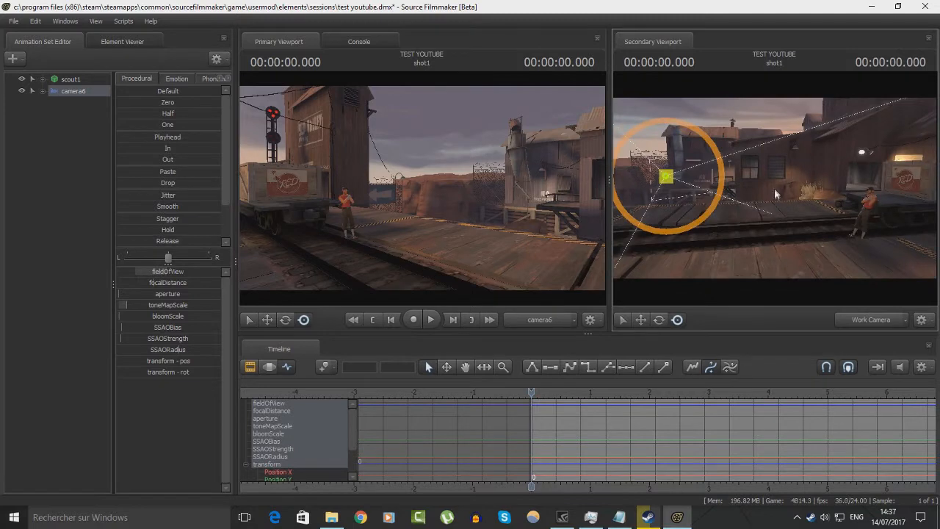
left_click(250, 367)
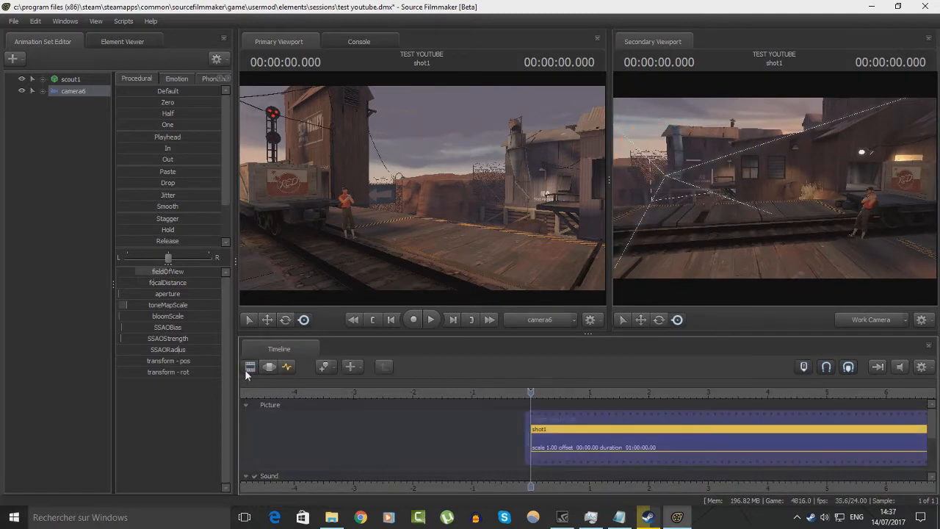
left_click(285, 368)
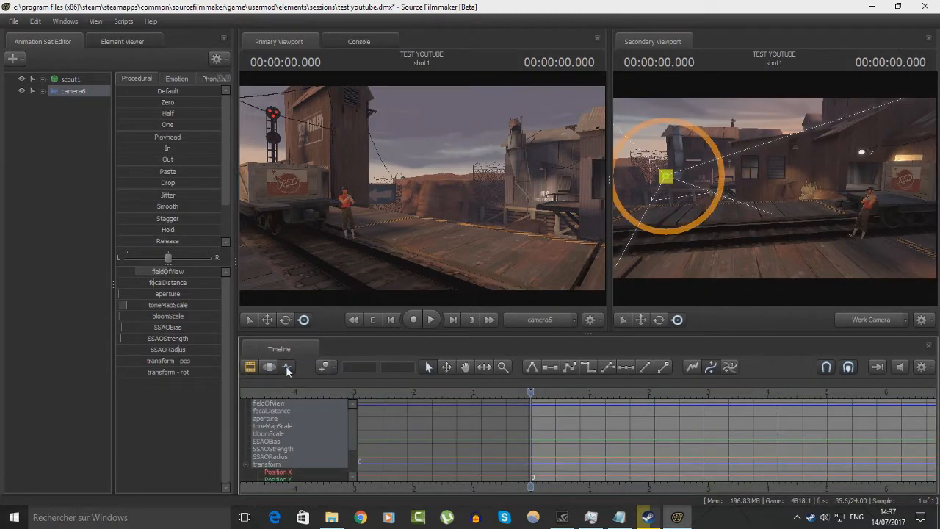
left_click_drag(775, 191, 800, 191)
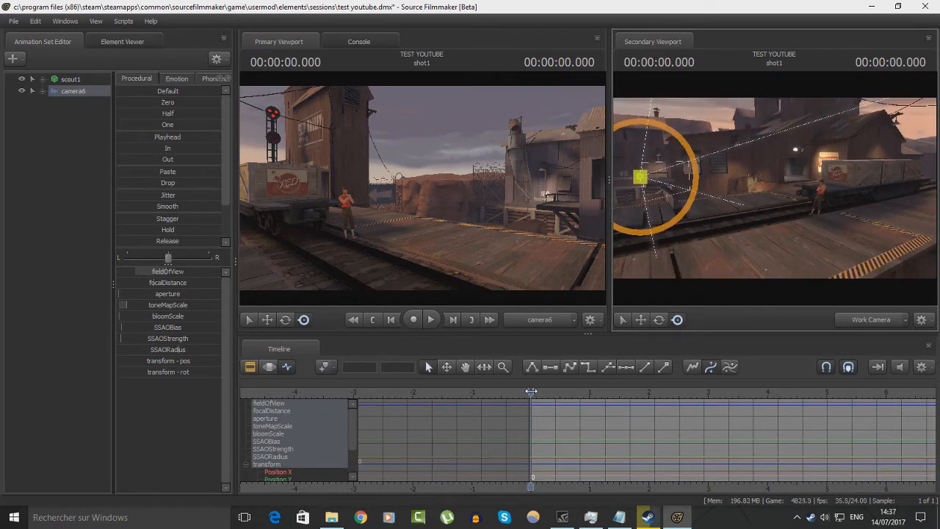
Add a starting camera keyframe at 00:00:00.000 and move the work camera back to overlook the platform and scout
left_click_drag(531, 393, 531, 393)
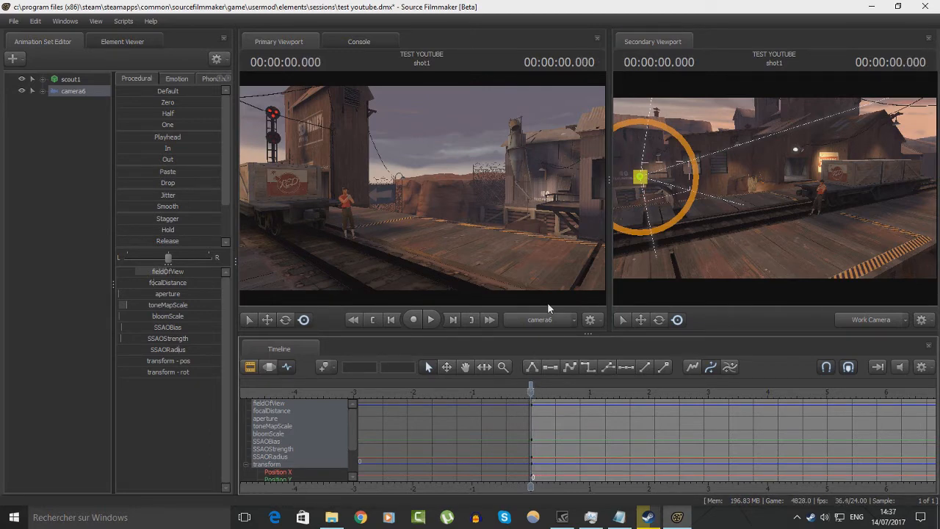
left_click_drag(637, 260, 761, 255)
key("w")
key("s")
key("s")
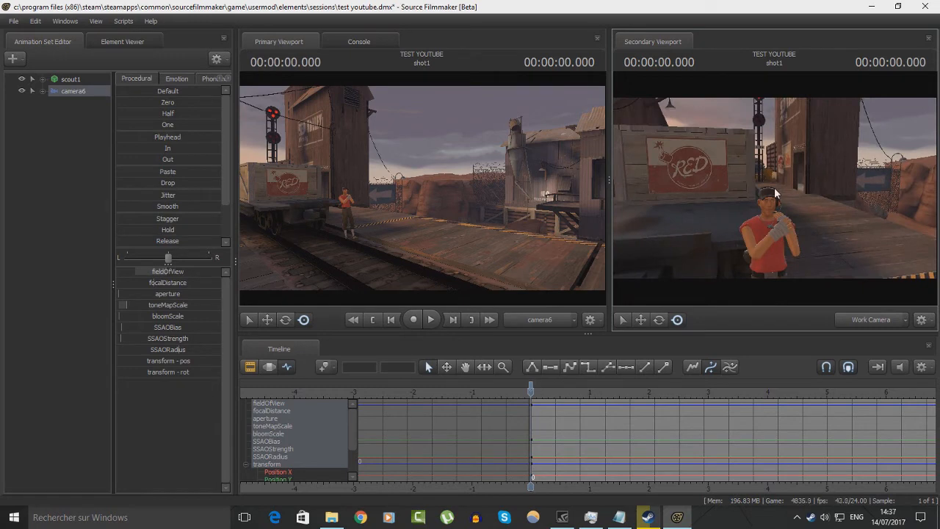
left_click_drag(774, 189, 676, 220)
key("s")
Set camera6 as the scene camera and add a camera keyframe at 00:00:01.708
left_click_drag(531, 390, 630, 391)
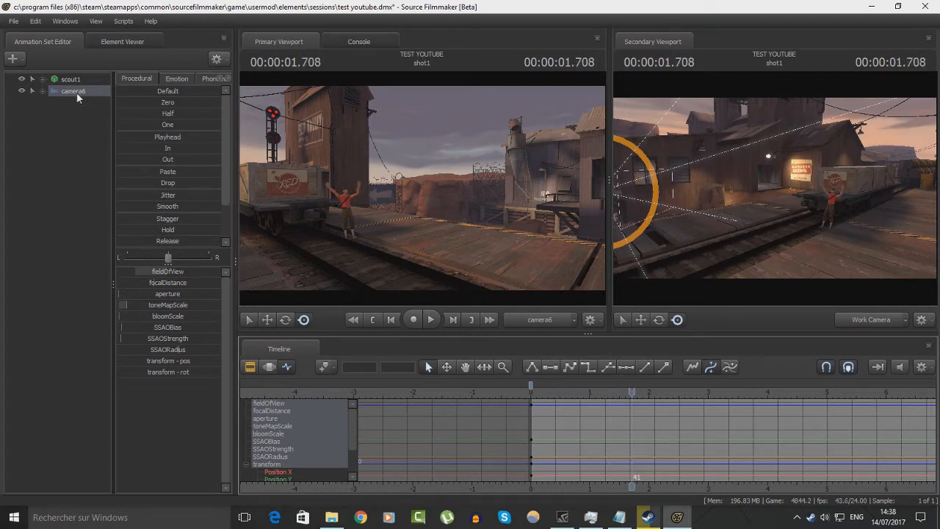
left_click(574, 321)
mouse_move(562, 362)
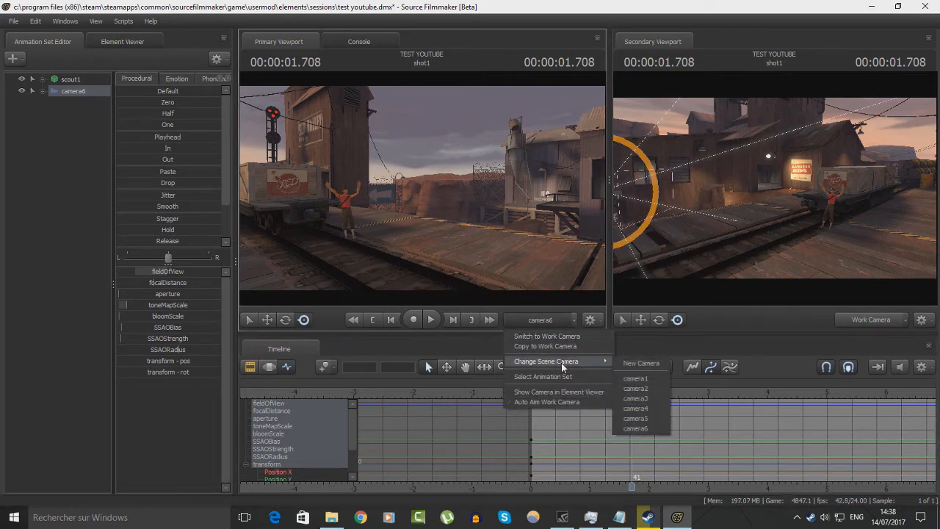
left_click(637, 429)
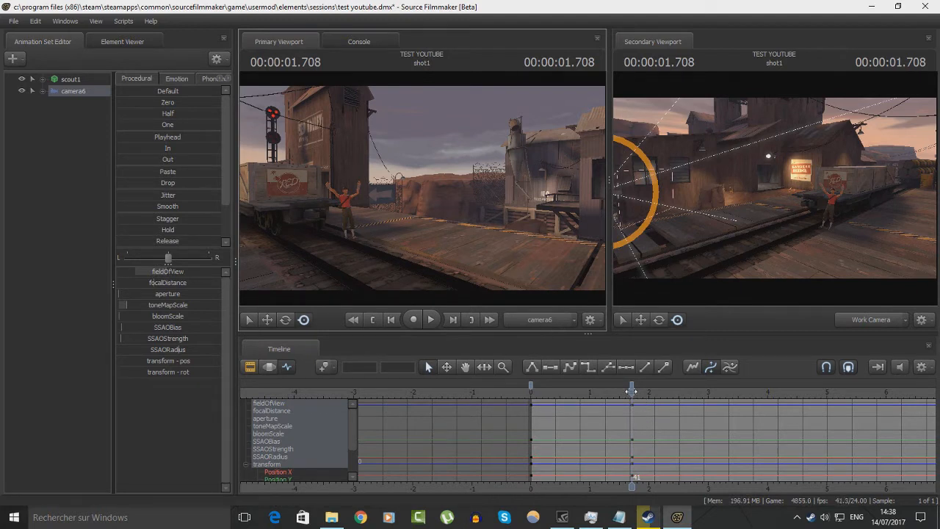
Move camera6 forward at 00:00:01.708 to a frontal close-up of the scout's head and chest
left_click_drag(423, 157, 336, 145)
key("w")
key("w")
key("s")
key("w")
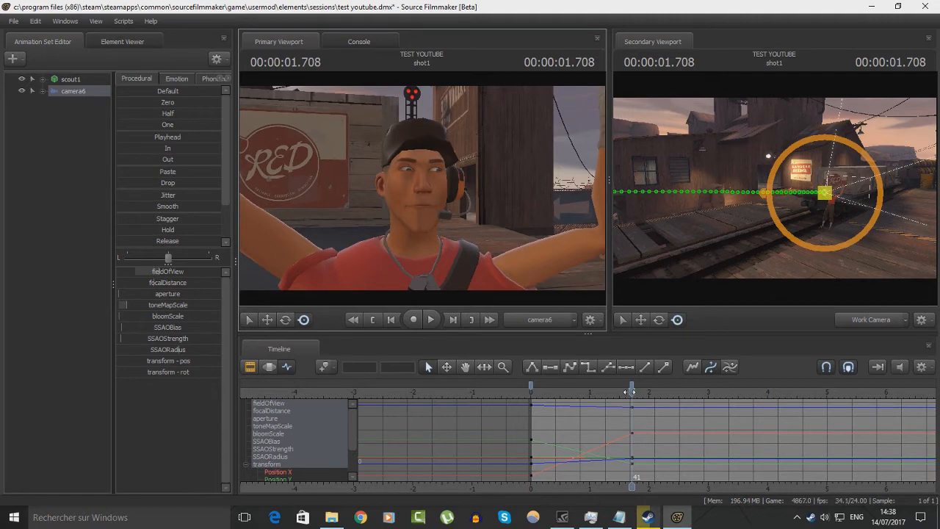
Play the shot from near the start to review the camera's approach toward the scout
left_click_drag(629, 392, 535, 396)
key("space")
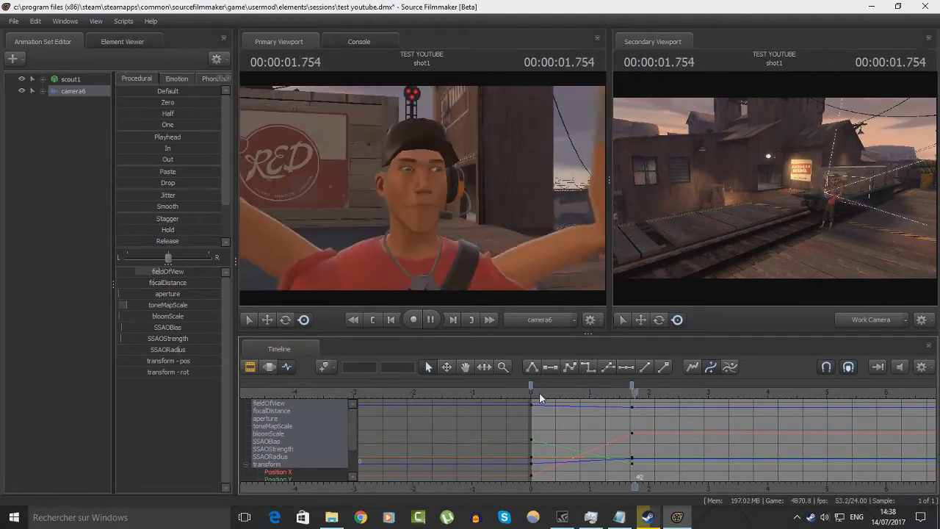
key("space")
left_click_drag(540, 392, 534, 390)
key("space")
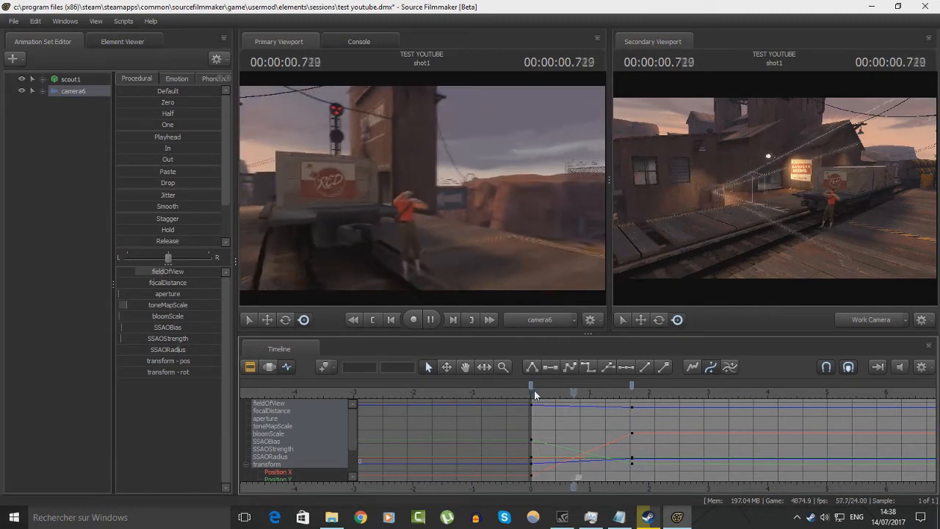
key("space")
Adjust camera6's aim at 00:00:00.541 and add intermediate camera keyframes between there and 00:00:01.708
mouse_move(574, 390)
left_mouse_down()
mouse_move(548, 390)
mouse_move(562, 390)
left_mouse_up()
left_click_drag(423, 188, 423, 195)
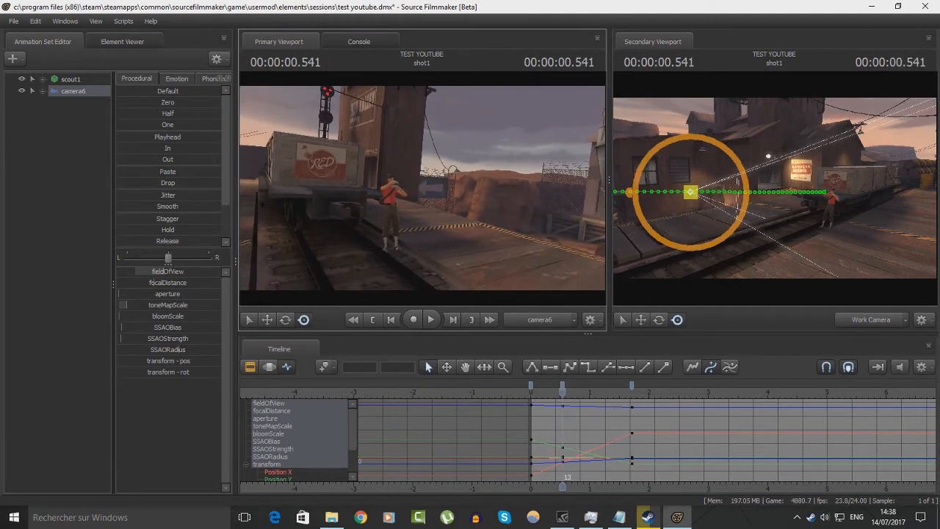
mouse_move(424, 188)
left_mouse_down()
mouse_move(441, 195)
mouse_move(434, 220)
mouse_move(441, 165)
mouse_move(423, 188)
mouse_move(430, 183)
left_mouse_up()
left_click_drag(565, 392, 629, 394)
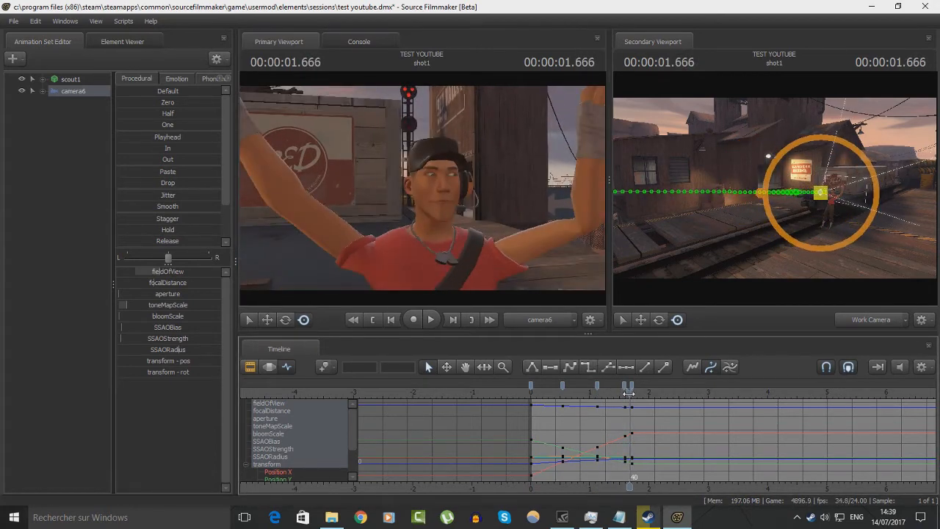
Delete the camera keyframe just before 00:00:01.708 and shift camera6 slightly back at 00:00:02.000
left_click(624, 385)
key("Delete")
left_click_drag(623, 392, 634, 396)
left_click_drag(638, 396, 650, 396)
left_click_drag(470, 233, 462, 224)
key("s")
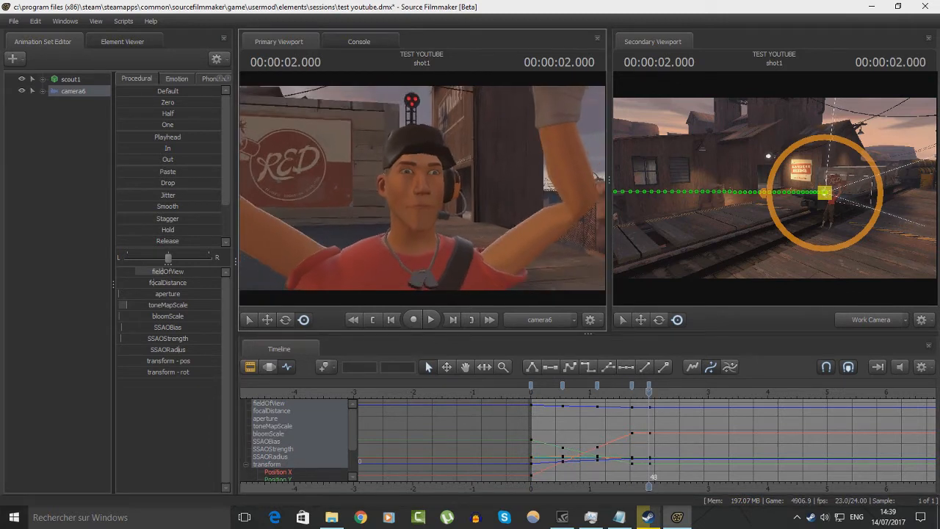
key("s")
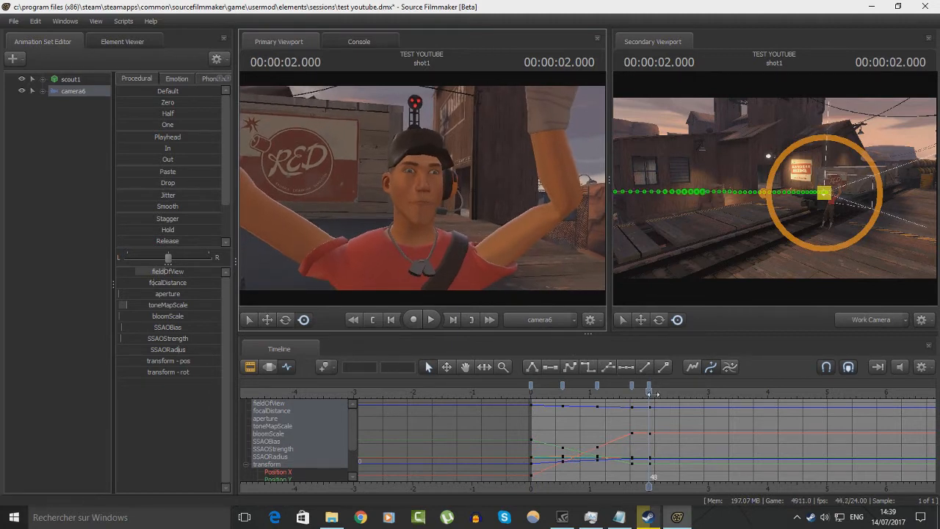
Advance six frames and add a slightly adjusted camera6 keyframe at 00:00:02.250
key("Right")
key("Right")
key("Right")
key("Right")
key("Right")
key("Right")
key("w")
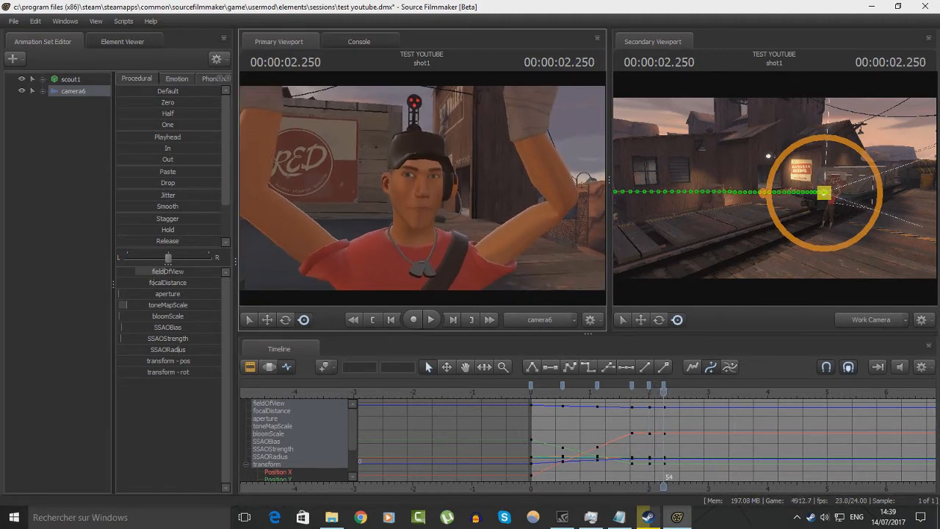
Play the shot from the start and around the 00:00:01.708 keyframe to review the camera movement
key("space")
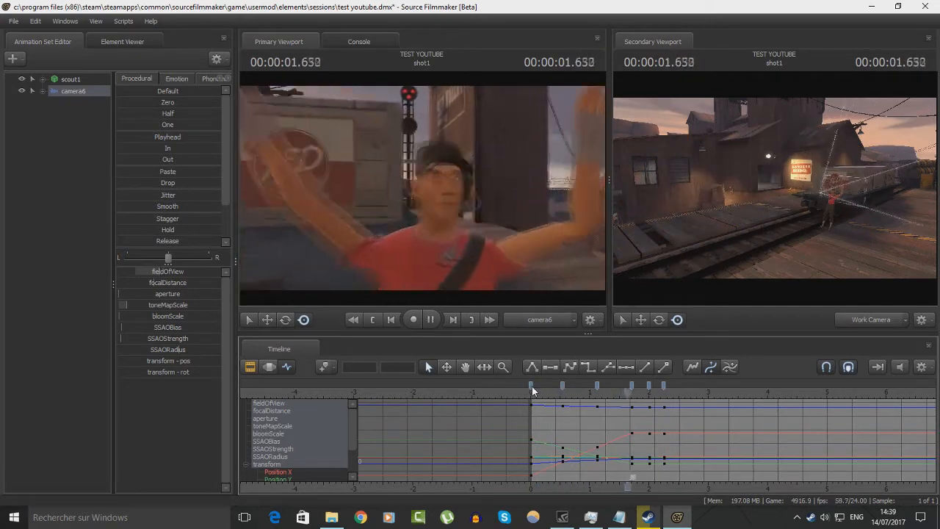
left_click_drag(691, 396, 632, 391)
left_click(633, 385)
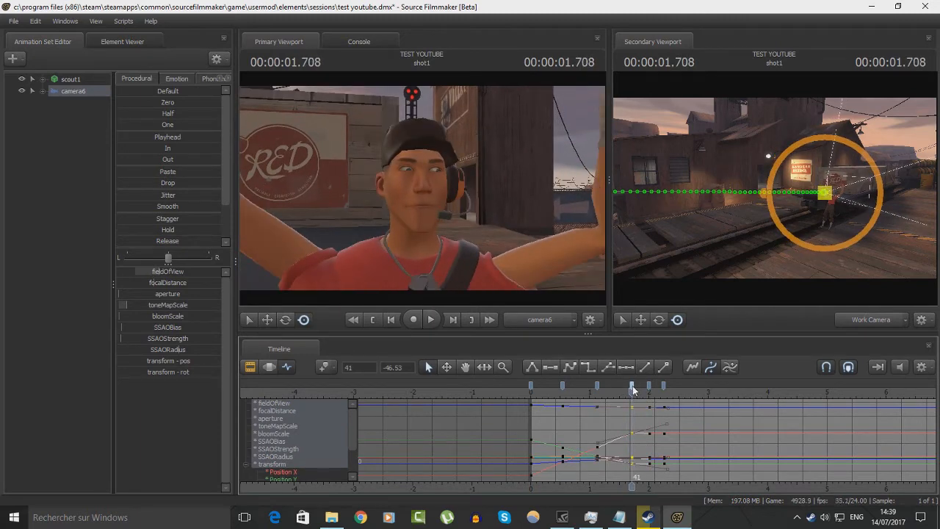
mouse_move(635, 392)
left_mouse_down()
mouse_move(664, 391)
mouse_move(619, 398)
left_mouse_up()
key("space")
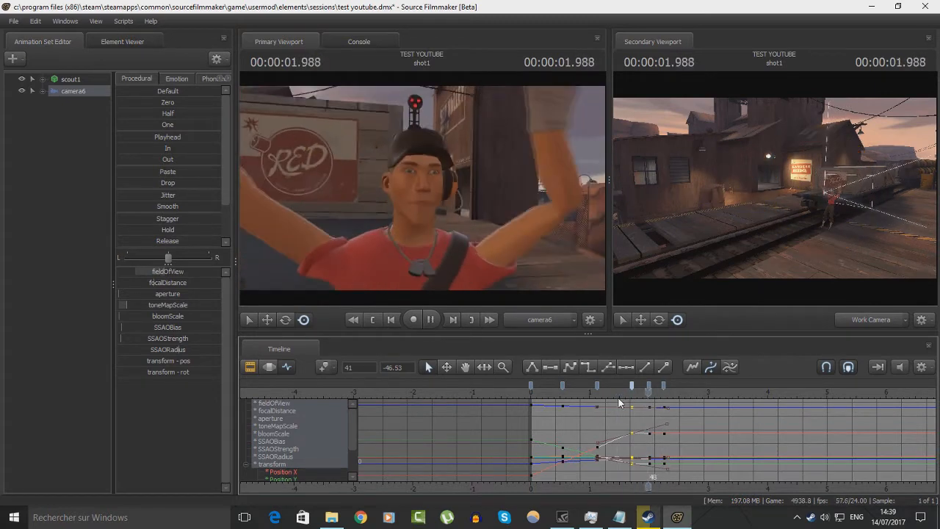
key("space")
left_click(531, 388)
key("space")
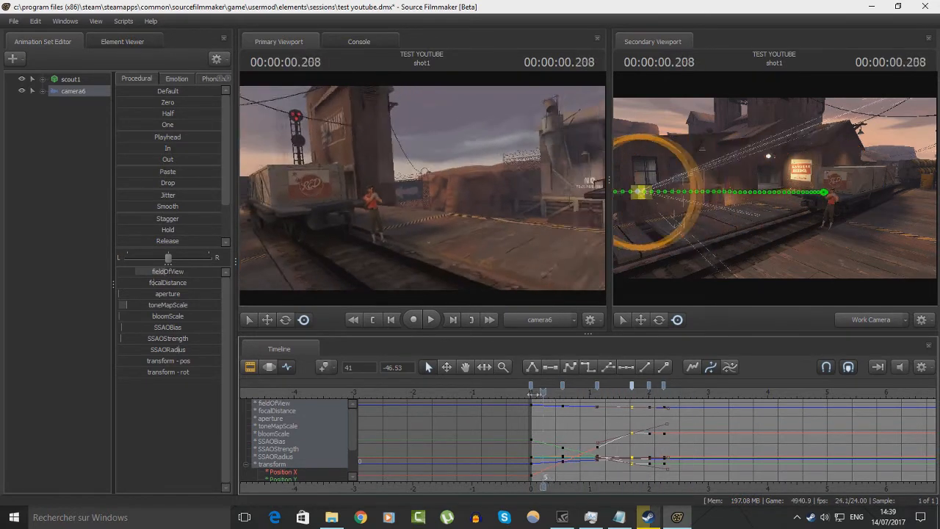
key("space")
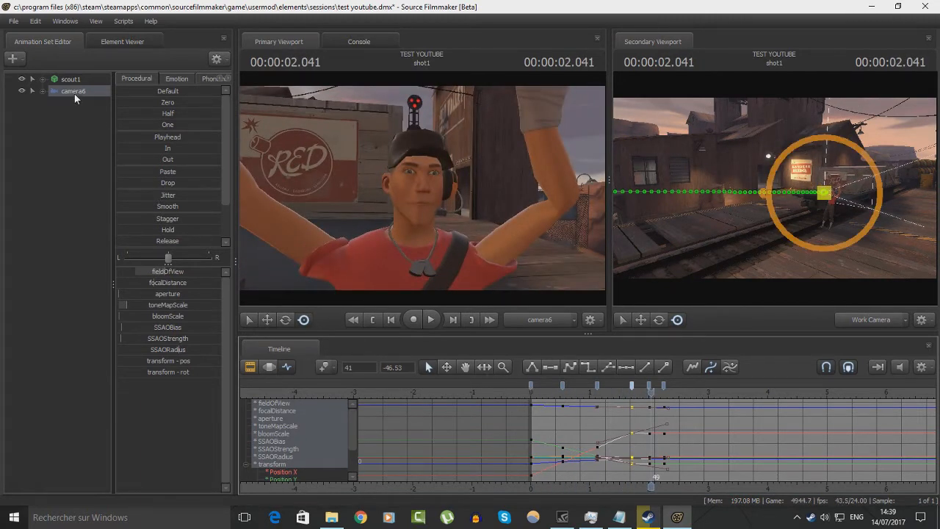
Try turning camera6 toward the train car at 00:00:02.041, and delete that keyframe
left_click_drag(423, 180, 400, 181)
key("s")
key("w")
key("w")
left_click(648, 393)
key("space")
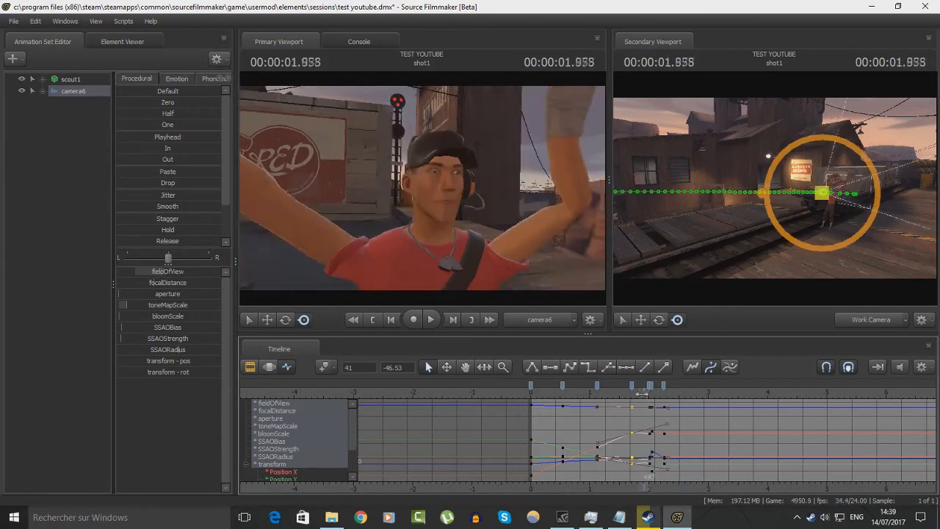
left_click(652, 393)
double_click(652, 386)
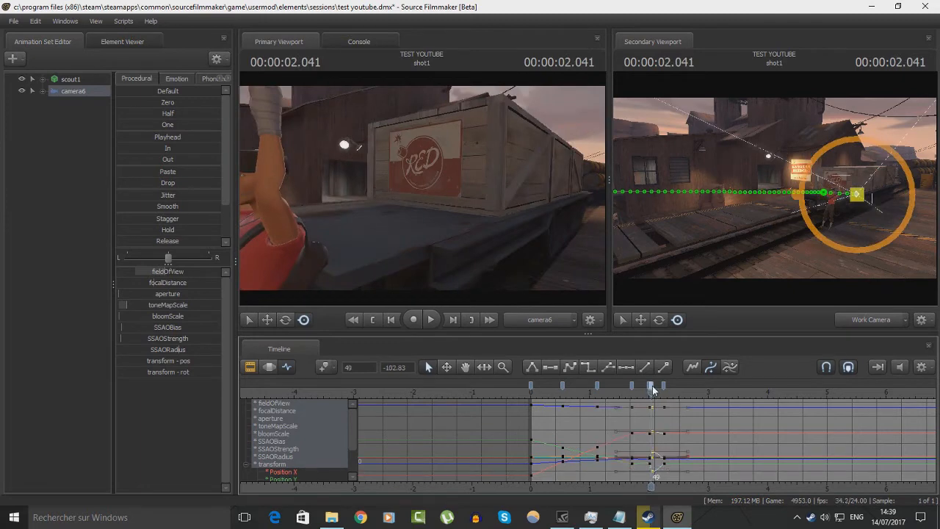
key("Delete")
left_click(649, 393)
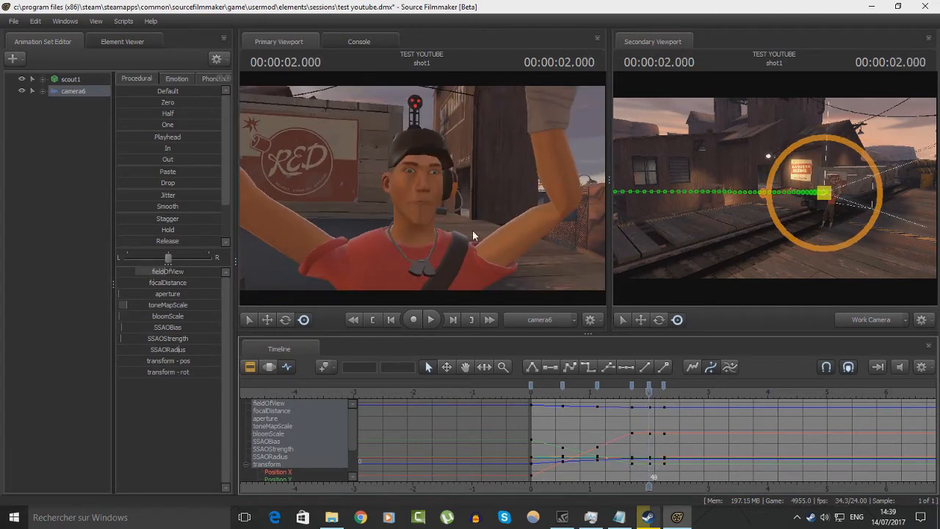
View the camera path from above the scout and scrub from 00:00:01.666 to 00:00:02.333 to examine the close-up motion
left_click_drag(683, 235, 714, 269)
key("w")
key("s")
left_click_drag(649, 390, 630, 390)
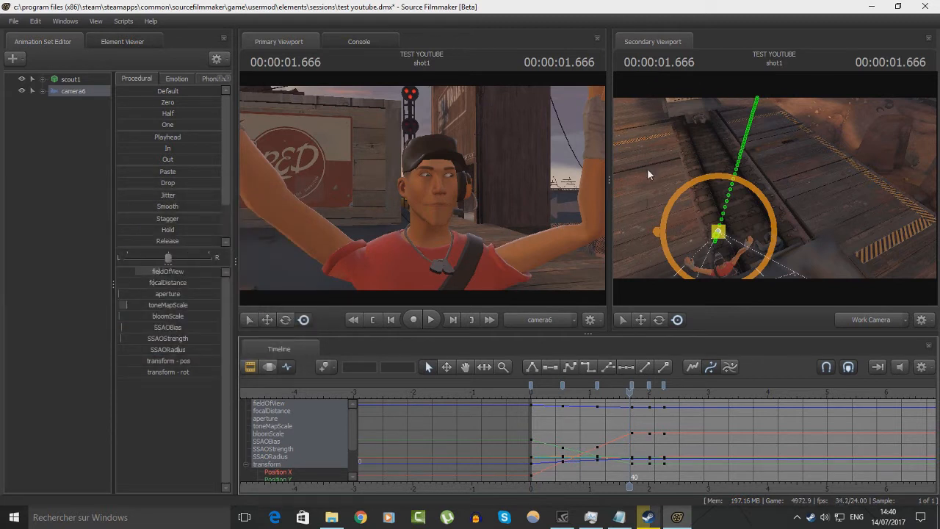
left_click_drag(630, 388, 632, 388)
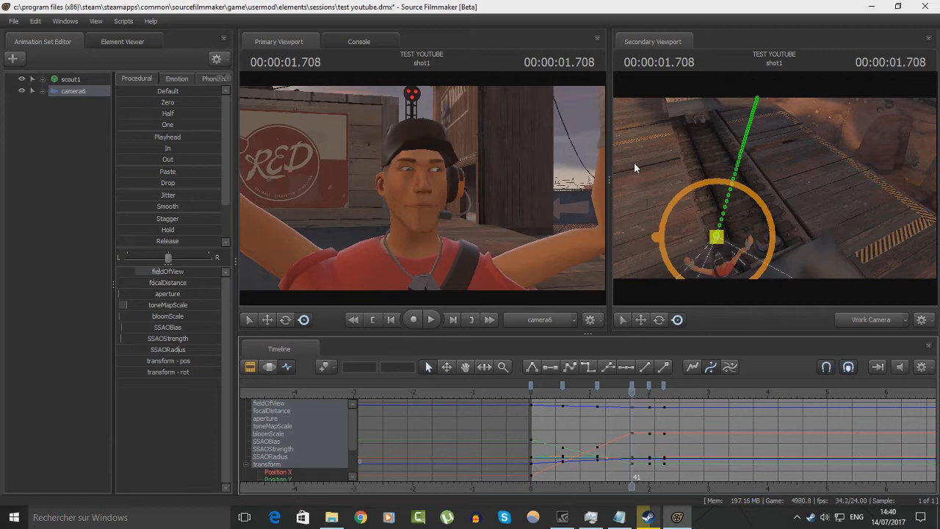
left_click_drag(633, 390, 668, 394)
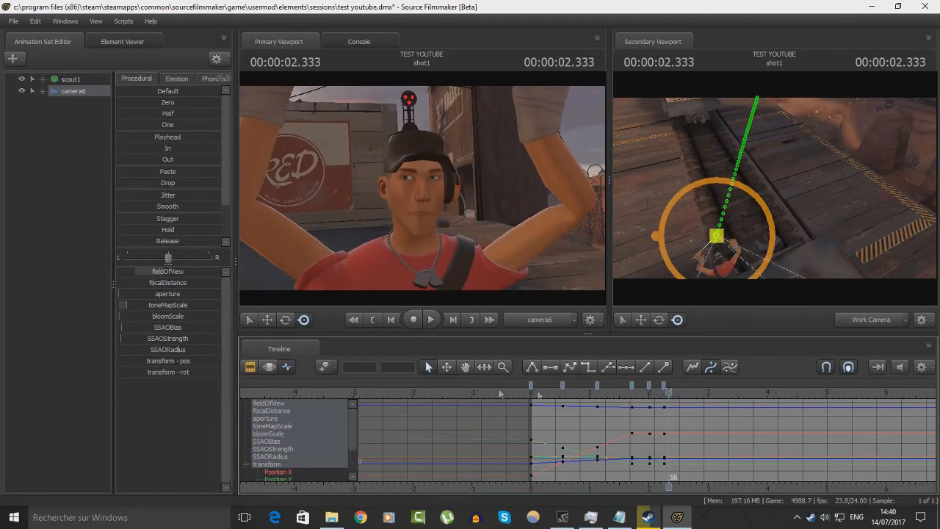
Check the shot at 00:00:02.250 in the Clip Editor and return to the Graph Editor
left_click(249, 367)
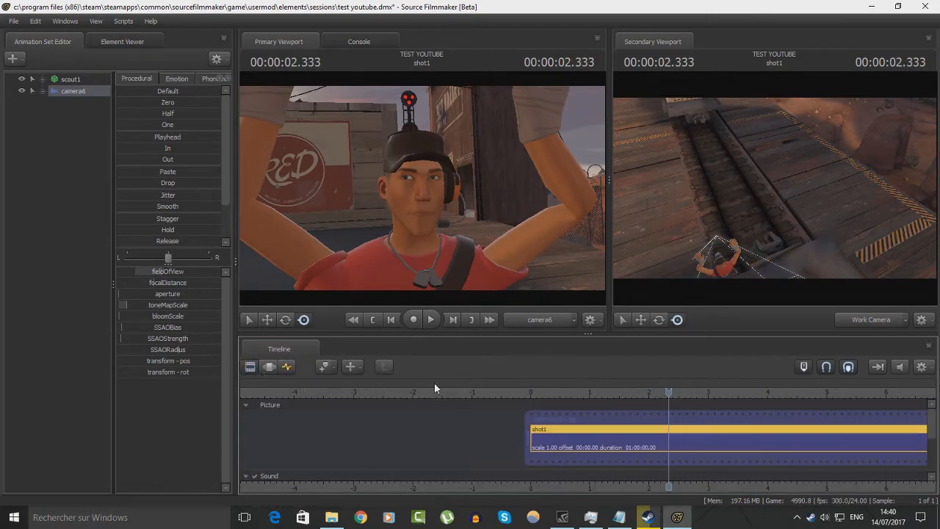
mouse_move(669, 393)
left_mouse_down()
mouse_move(653, 393)
mouse_move(664, 393)
left_mouse_up()
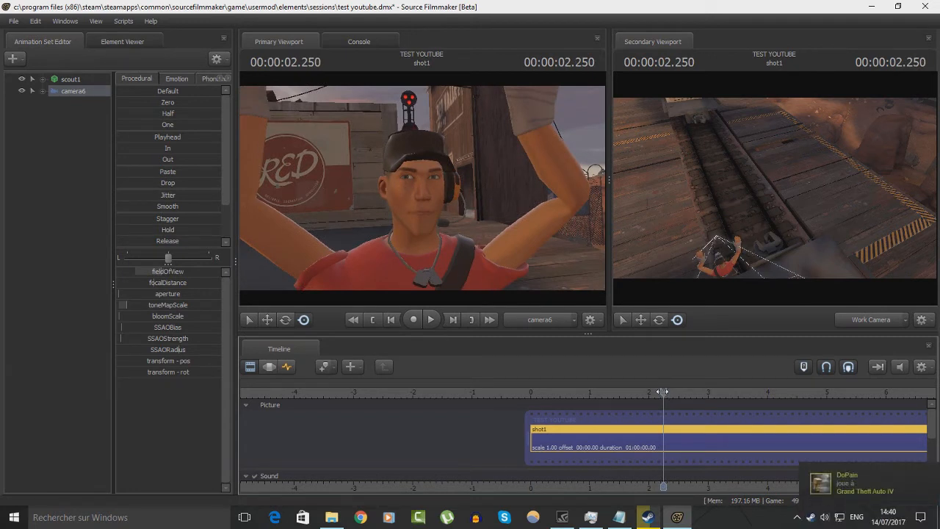
left_click(291, 365)
Try a camera6 position beside the scout at 00:00:02.791 and play back the transition from the close-up
key("space")
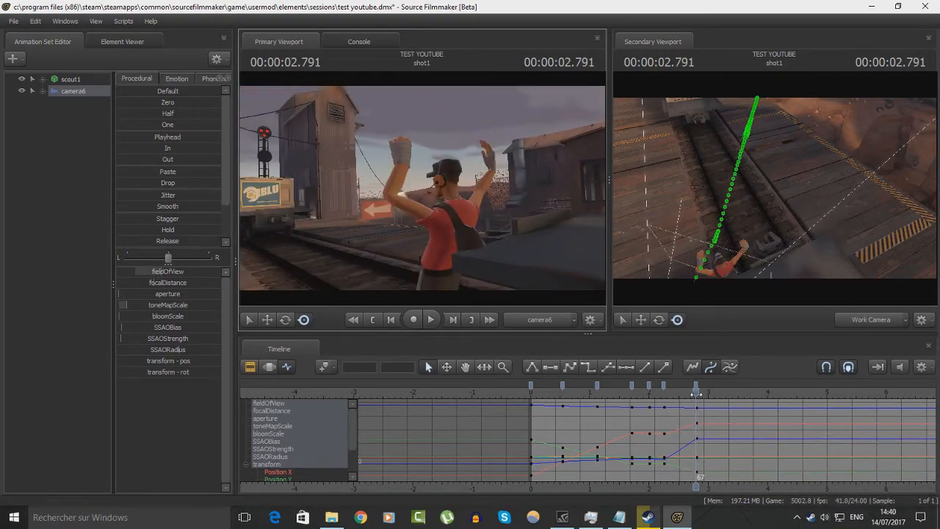
left_click_drag(675, 391, 656, 394)
key("space")
key("space")
left_click_drag(715, 394, 672, 397)
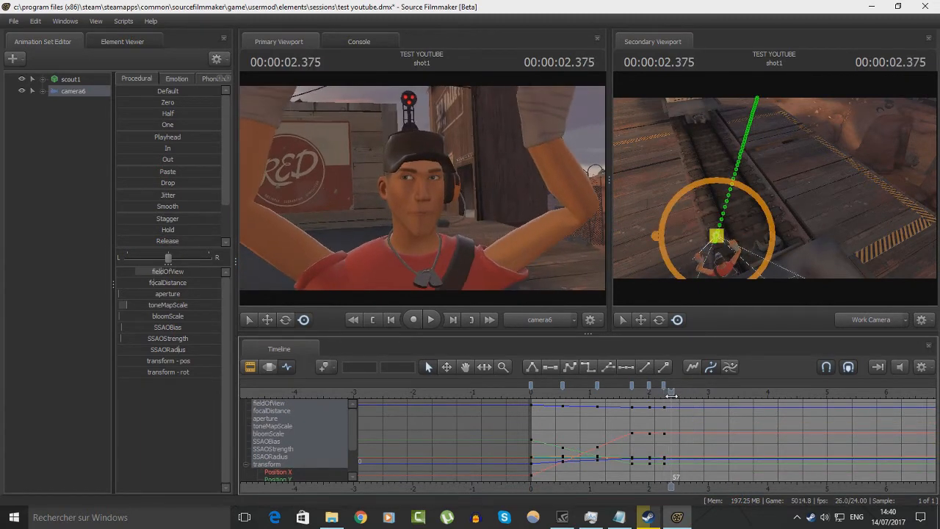
Split shot1 at 00:00:02.375 in the Clip Editor and select the new shot after the cut
left_click(249, 368)
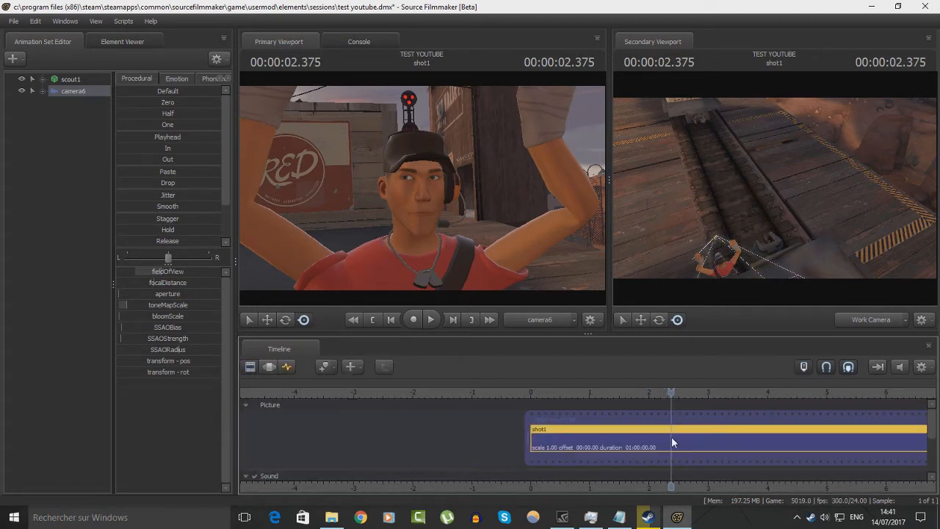
key("ctrl+b")
left_click(686, 436)
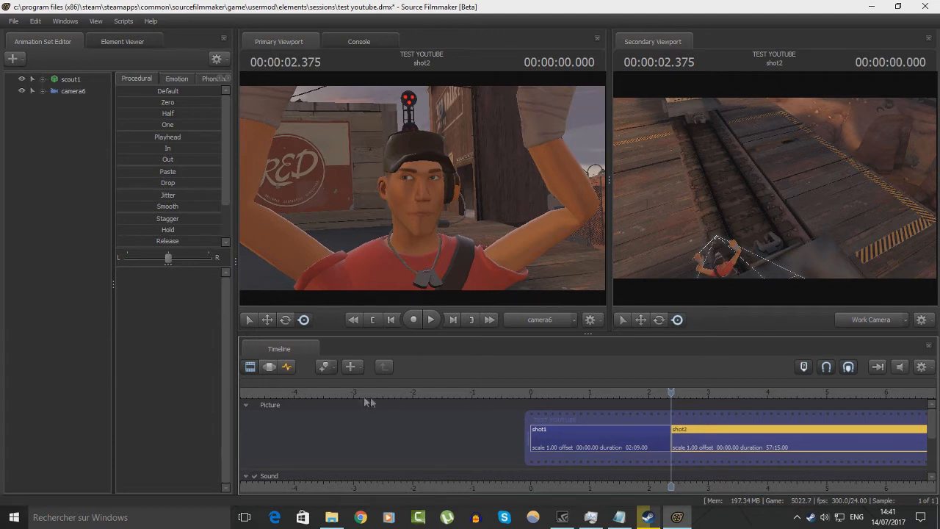
In the Graph Editor, place camera6 behind the scout at the start of shot2, looking past him toward the wooden tower
left_click(287, 367)
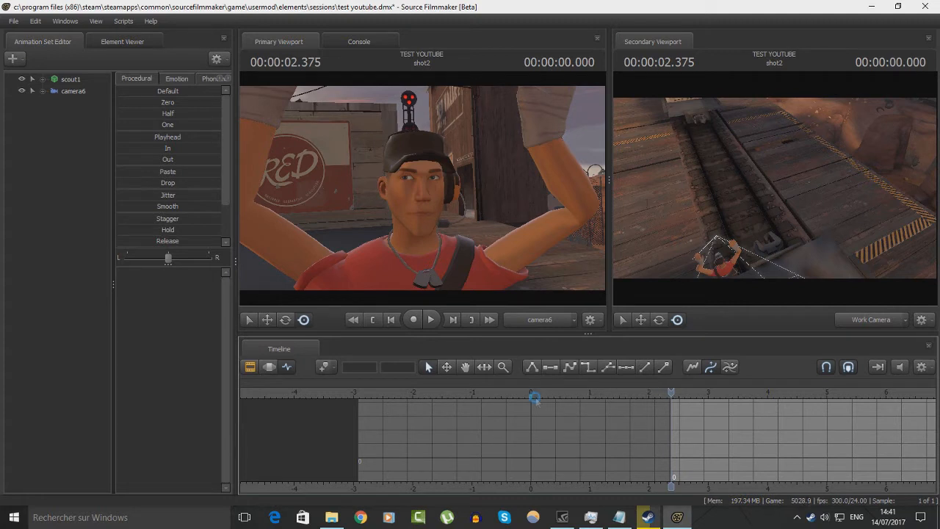
left_click(540, 251)
left_click(74, 91)
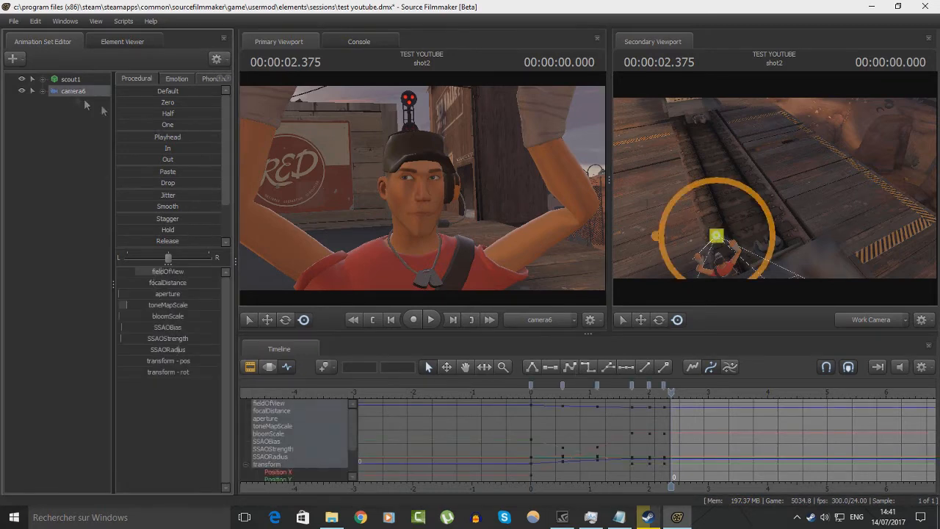
left_click_drag(422, 188, 338, 185)
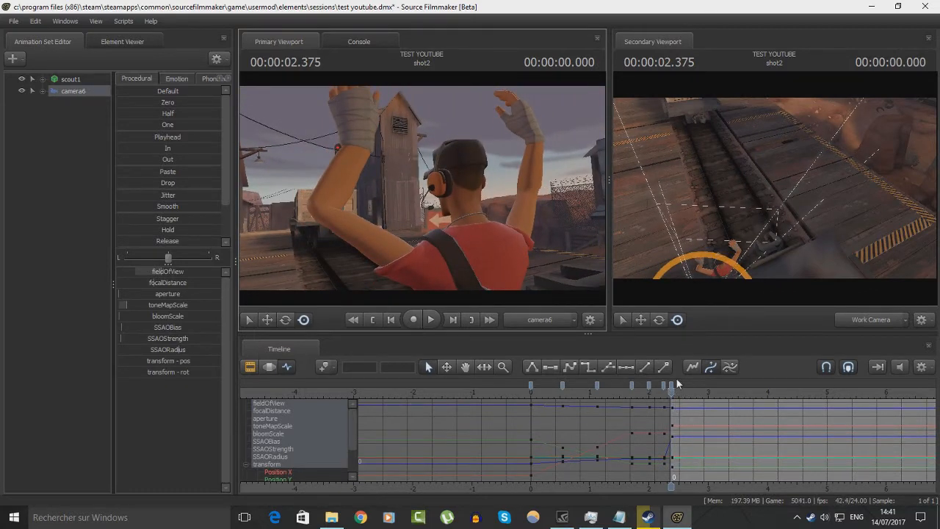
Play back the cut from the scout's close-up to the rear view in the Clip Editor
scroll(672, 411, "down", 3)
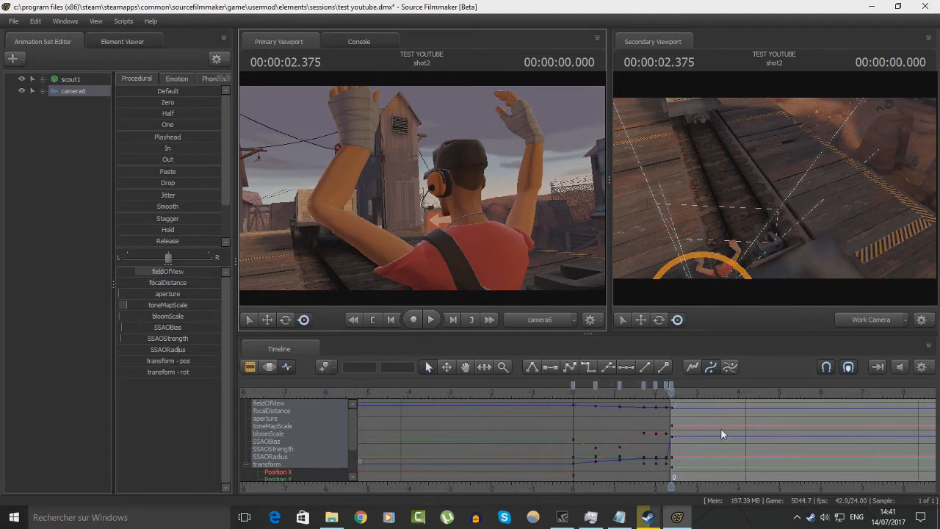
left_click(468, 368)
left_click_drag(783, 445, 694, 443)
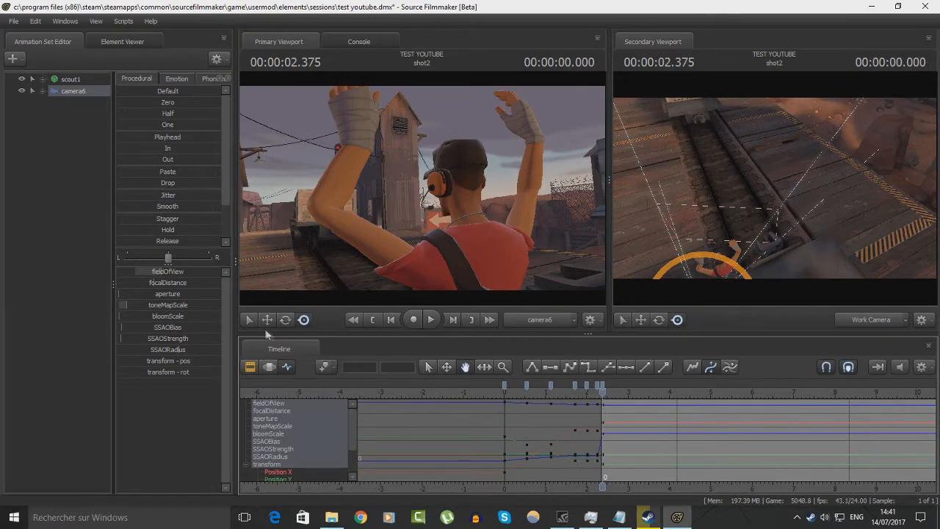
left_click(250, 367)
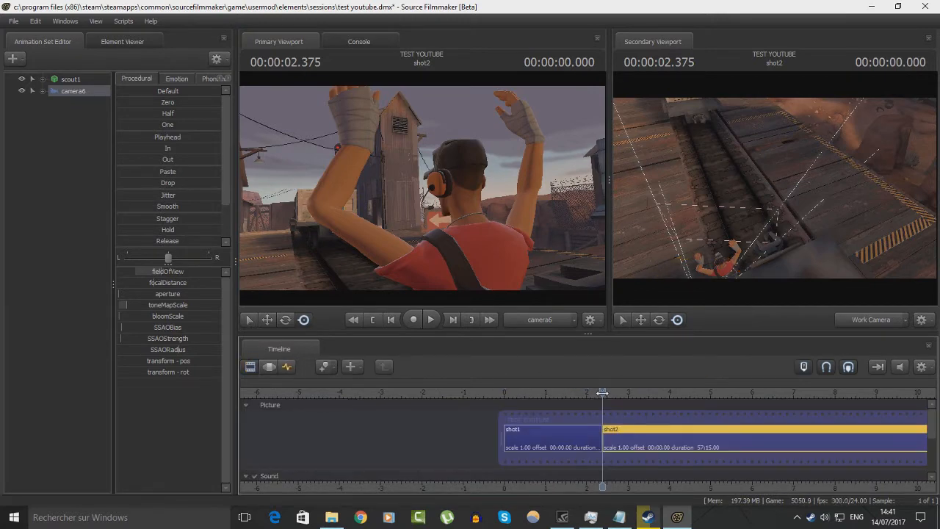
left_click_drag(609, 390, 545, 389)
key("space")
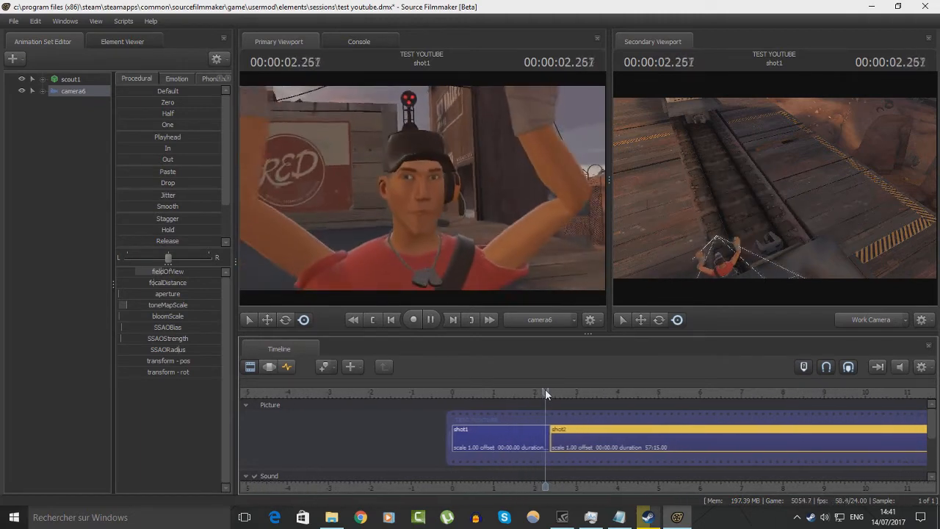
key("space")
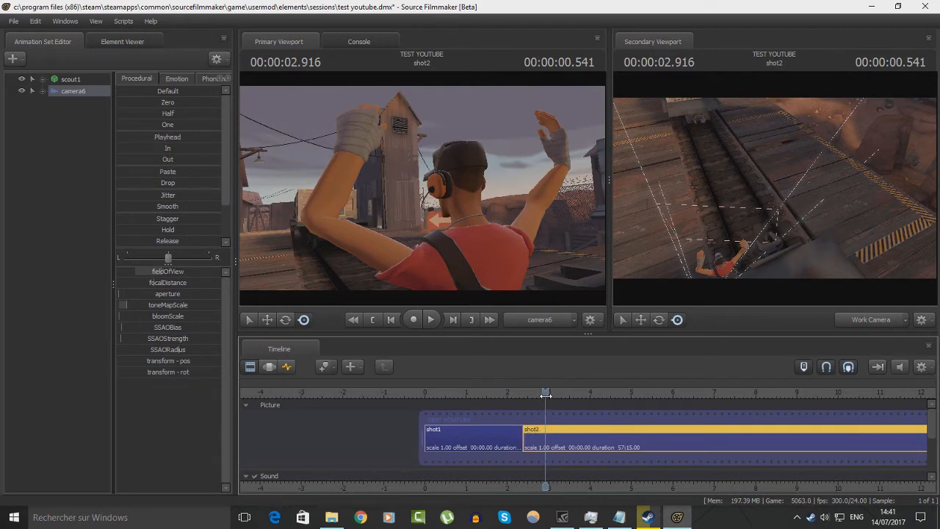
Split shot2 at 00:00:02.750 and select the new shot after the cut
left_click_drag(546, 396, 538, 396)
key("b")
left_click(547, 439)
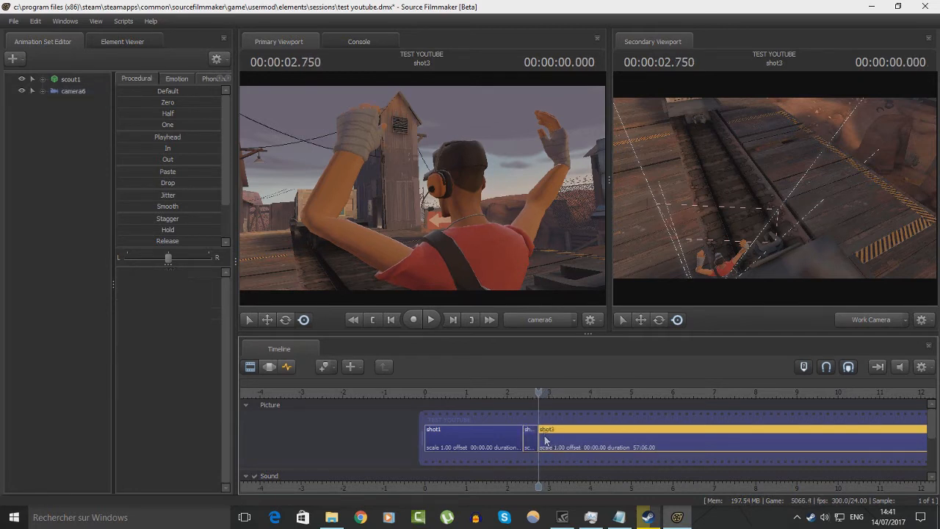
Move camera6 back in front of the scout for a close-up at the start of shot3, and play back the cuts
left_click(287, 367)
left_click(85, 95)
left_click_drag(416, 250, 551, 251)
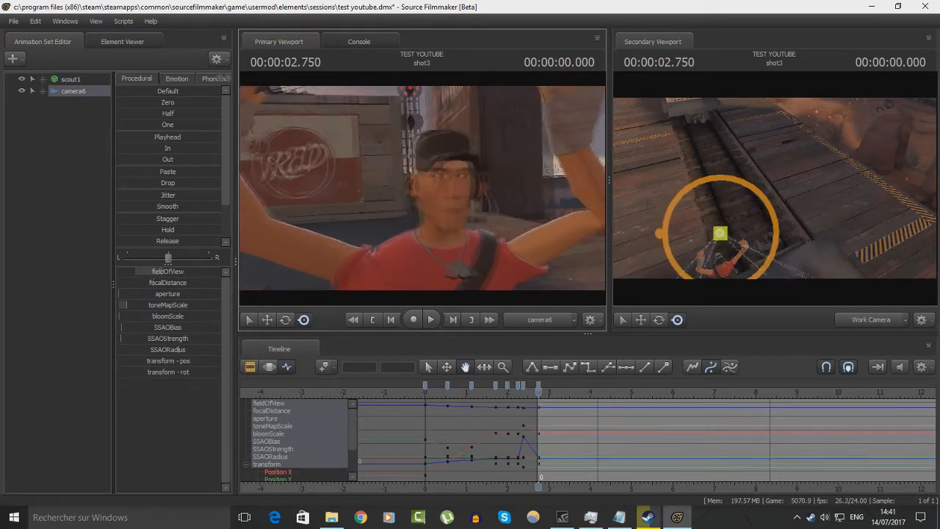
left_click_drag(539, 394, 521, 395)
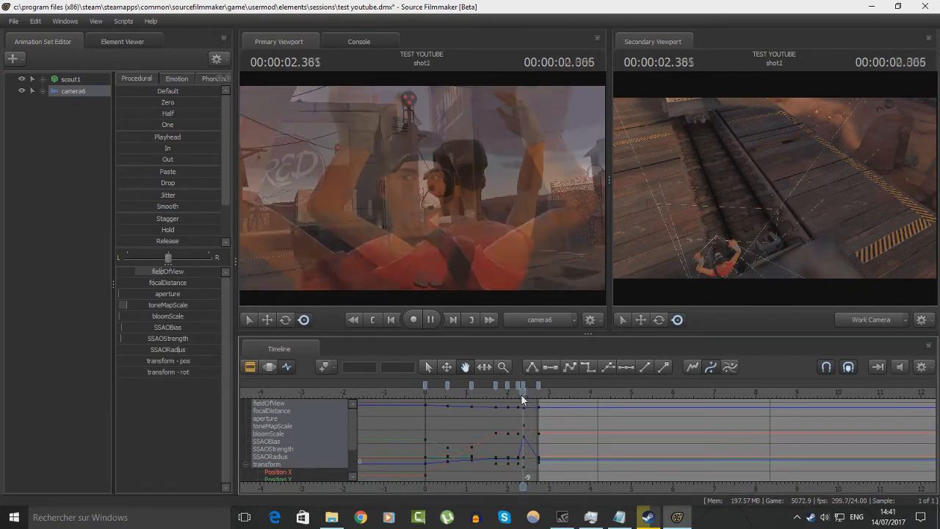
key("space")
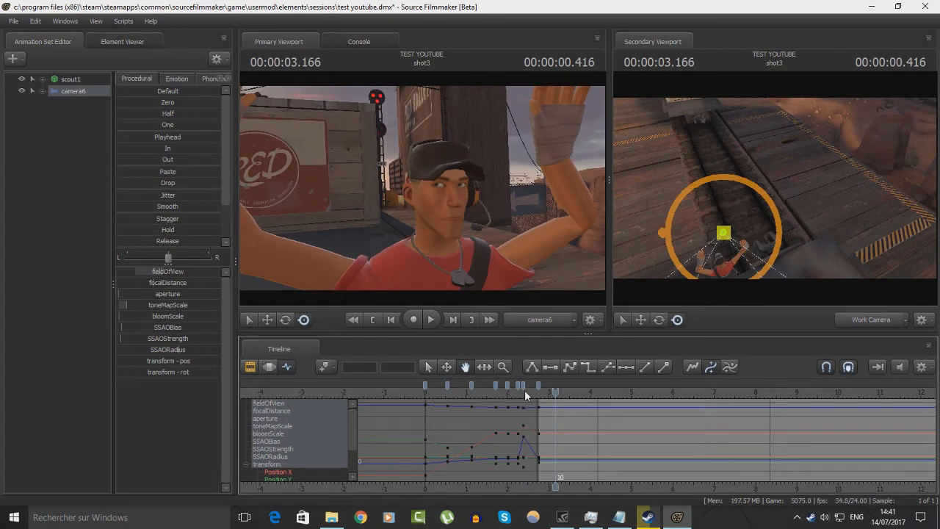
Show camera6's curves for shot1 in the Graph Editor with the playhead at 00:00:00.625
left_click(250, 367)
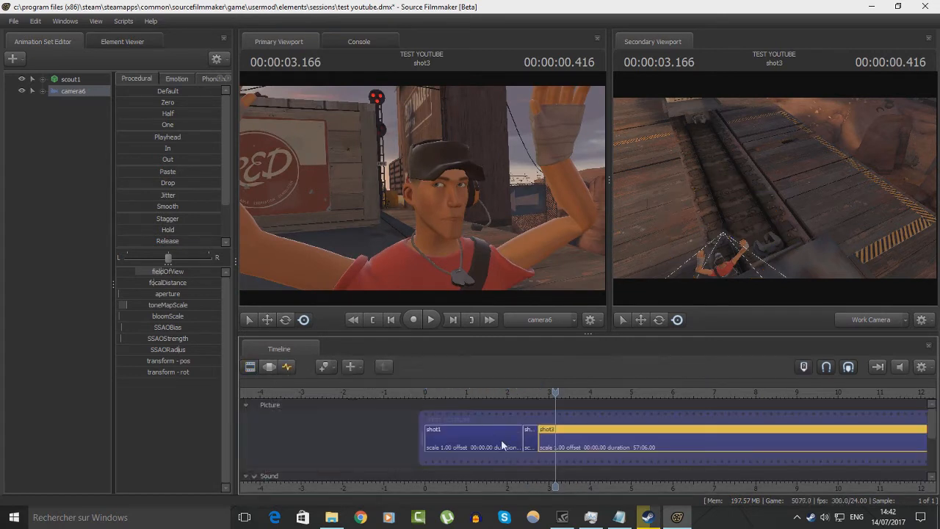
left_click(501, 439)
left_click(286, 373)
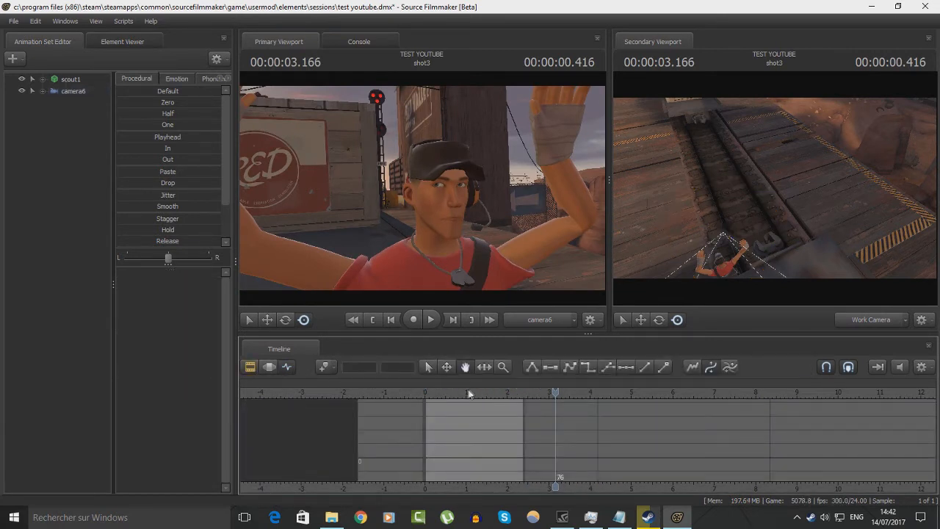
left_click_drag(553, 392, 450, 393)
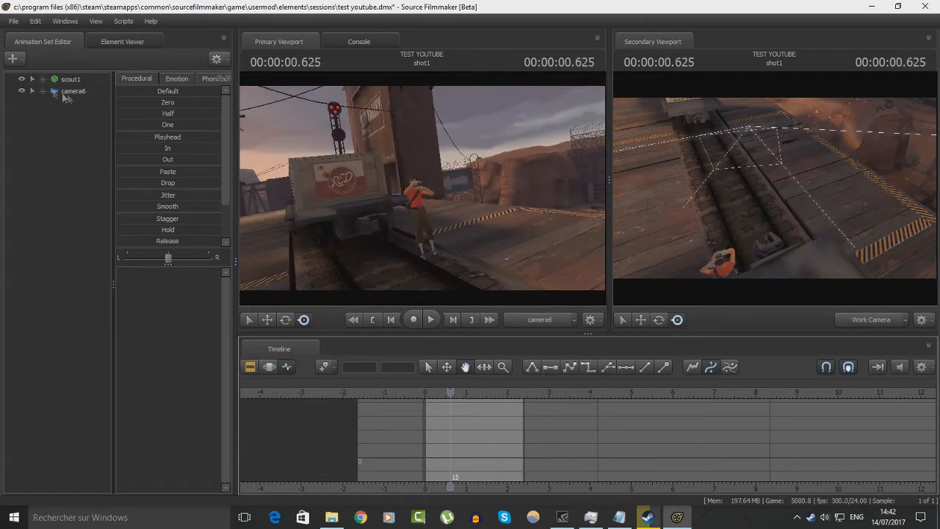
left_click(50, 91)
scroll(445, 404, "up", 3)
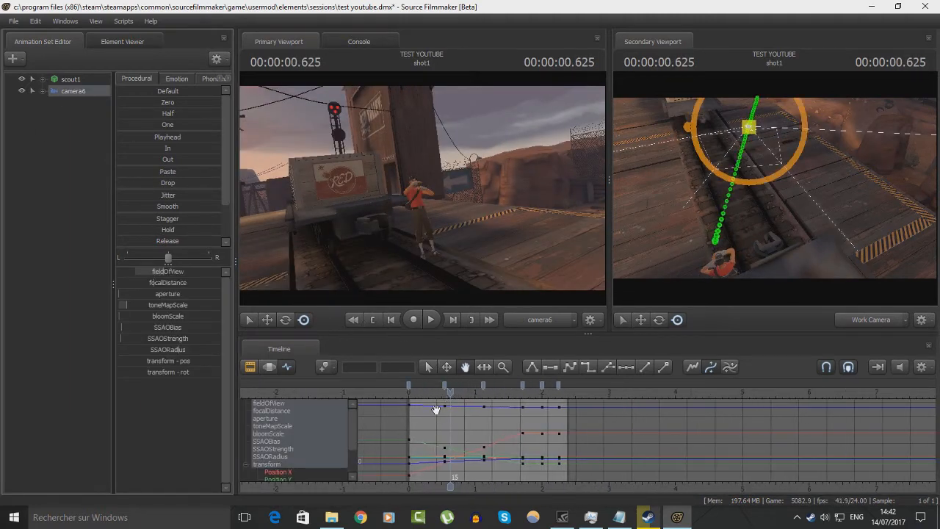
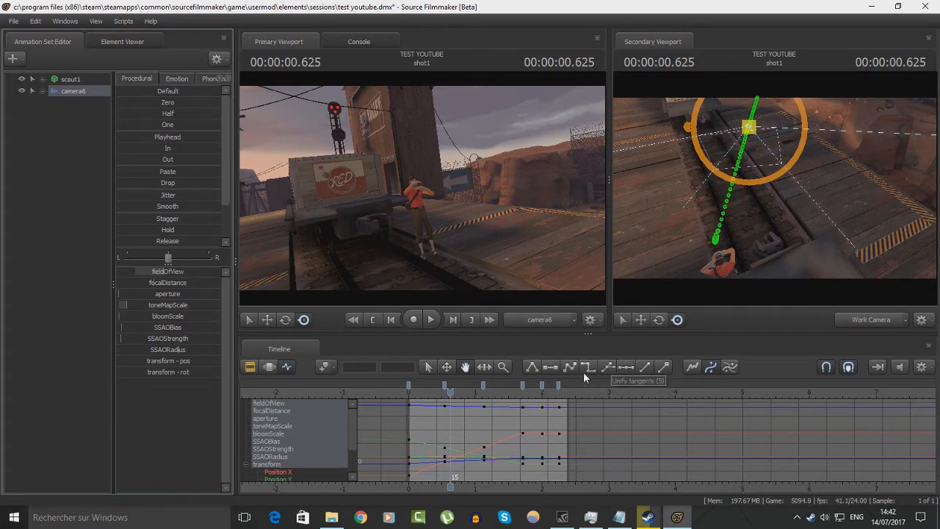
Scrub around camera6's early keyframes in shot1 and select the keyframe at 00:00:00.541
left_click_drag(451, 395, 445, 397)
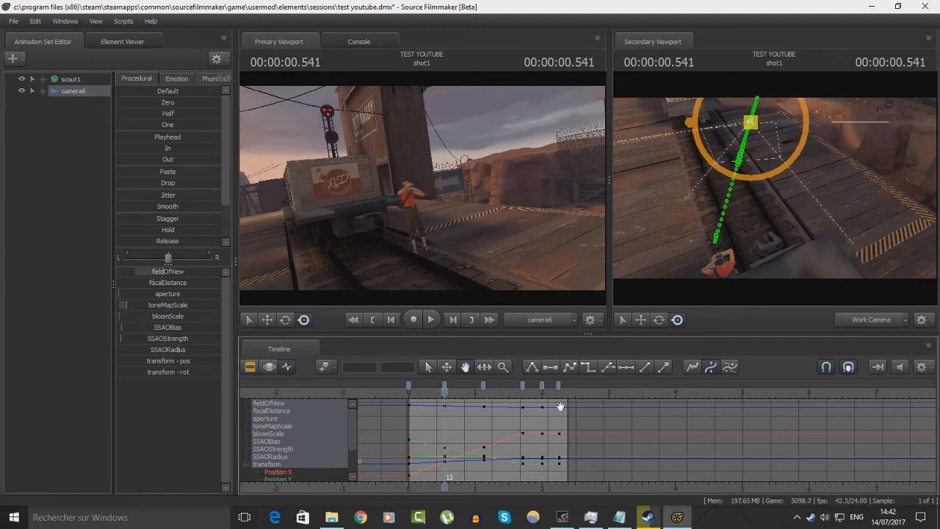
left_click_drag(445, 391, 491, 390)
left_click_drag(467, 392, 455, 393)
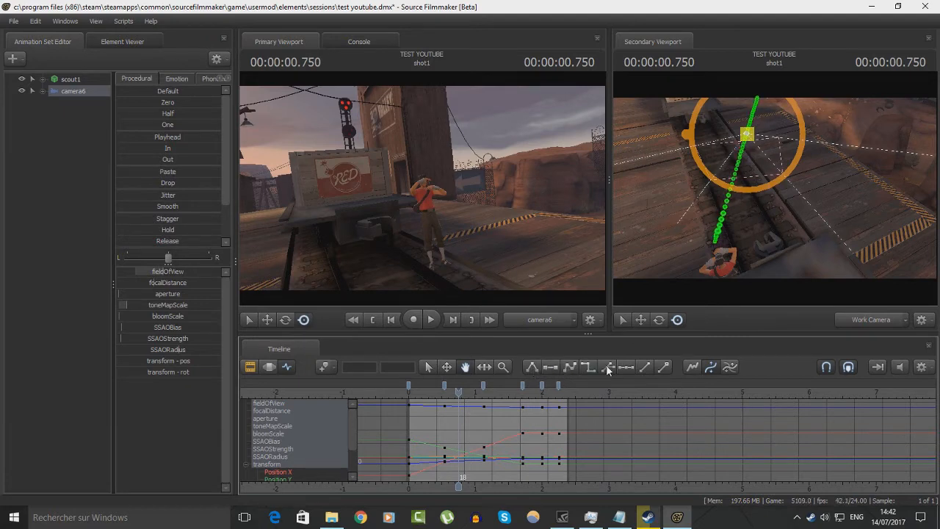
mouse_move(462, 393)
left_mouse_down()
mouse_move(481, 393)
mouse_move(444, 393)
left_mouse_up()
left_click(444, 386)
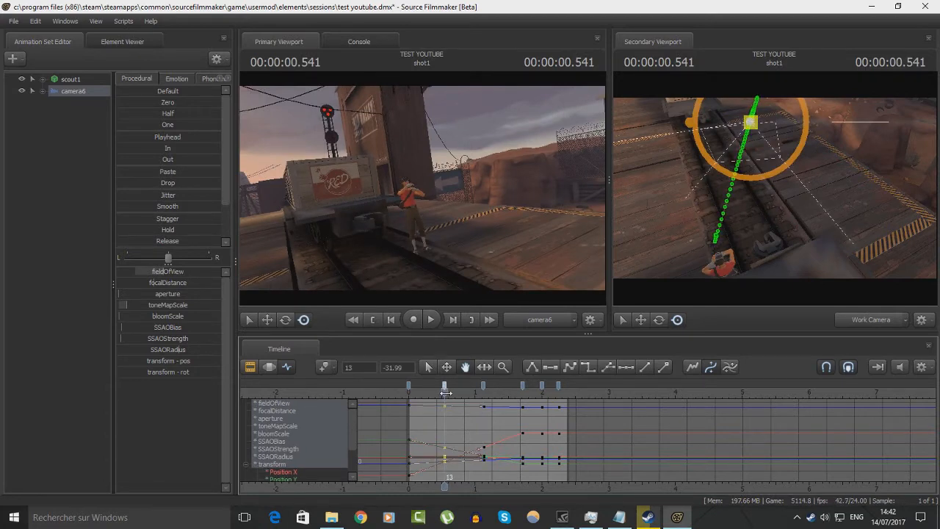
Scrub and repeatedly play back camera6's motion from around the 00:00:00.541 keyframe to examine how it moves through the following keyframes
mouse_move(444, 393)
left_mouse_down()
mouse_move(483, 394)
mouse_move(445, 397)
left_mouse_up()
left_click_drag(465, 394, 486, 393)
left_click(446, 396)
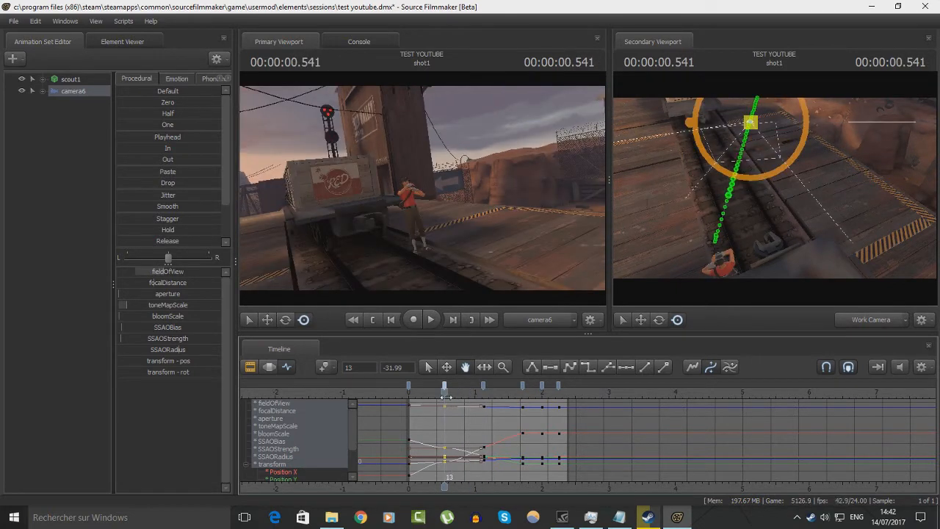
mouse_move(445, 397)
left_mouse_down()
mouse_move(514, 389)
mouse_move(446, 394)
left_mouse_up()
key("space")
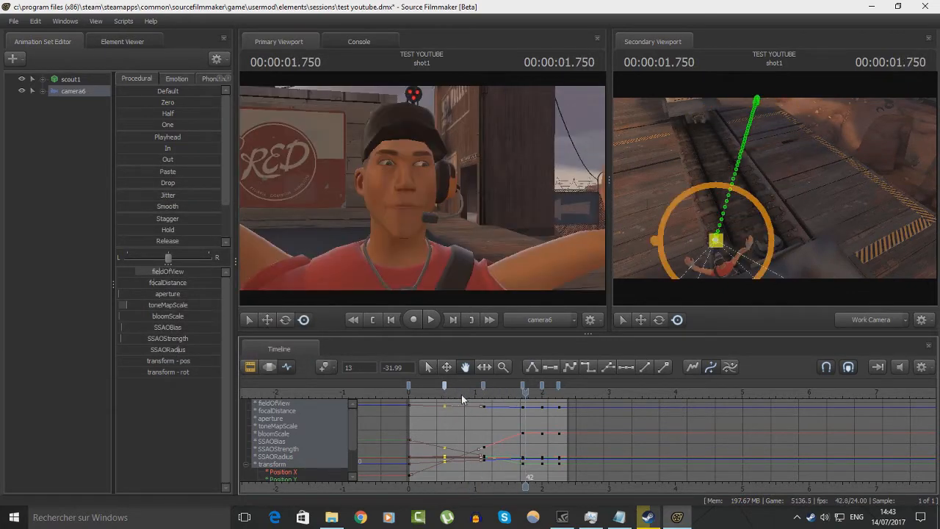
left_click(445, 393)
key("space")
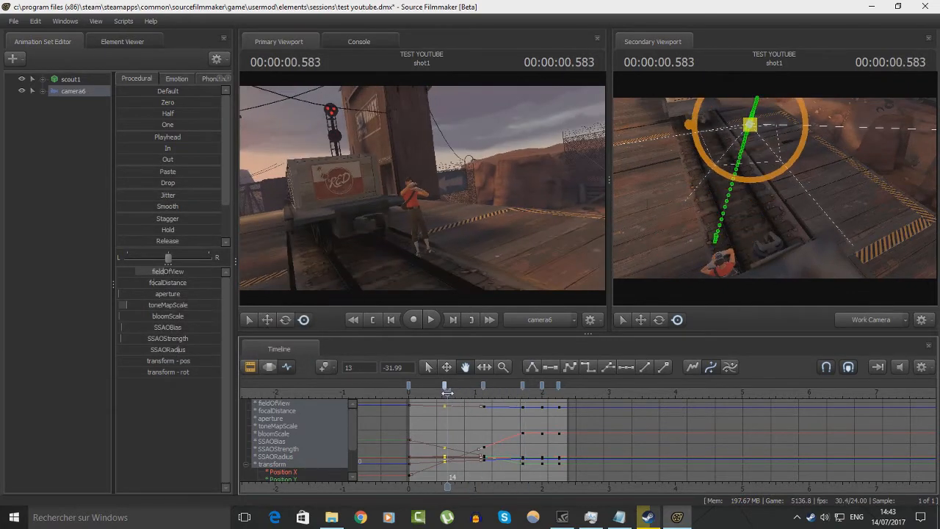
key("space")
mouse_move(447, 394)
left_mouse_down()
mouse_move(461, 394)
mouse_move(453, 393)
left_mouse_up()
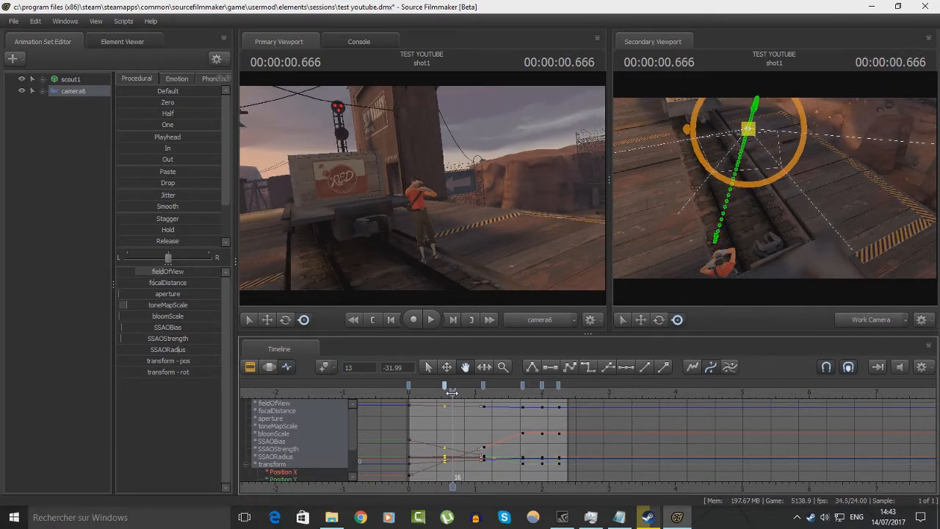
key("space")
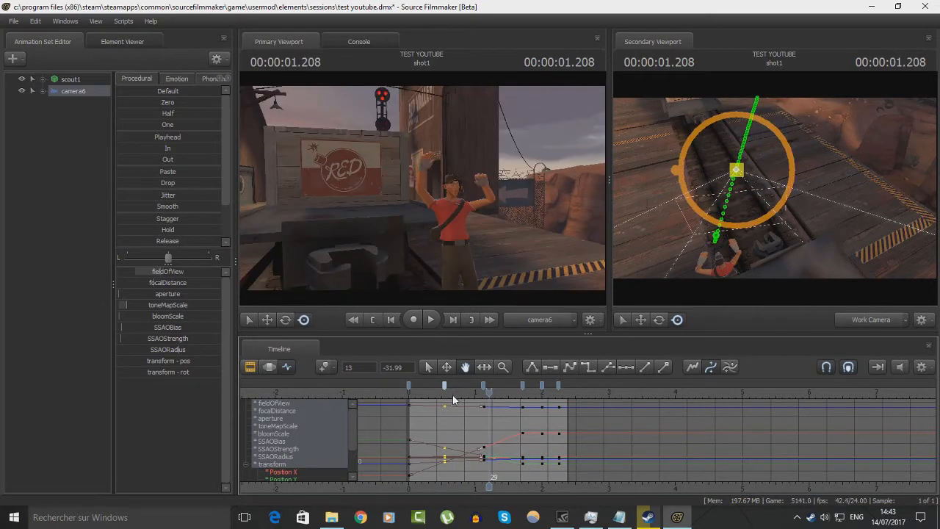
left_click(453, 395)
key("space")
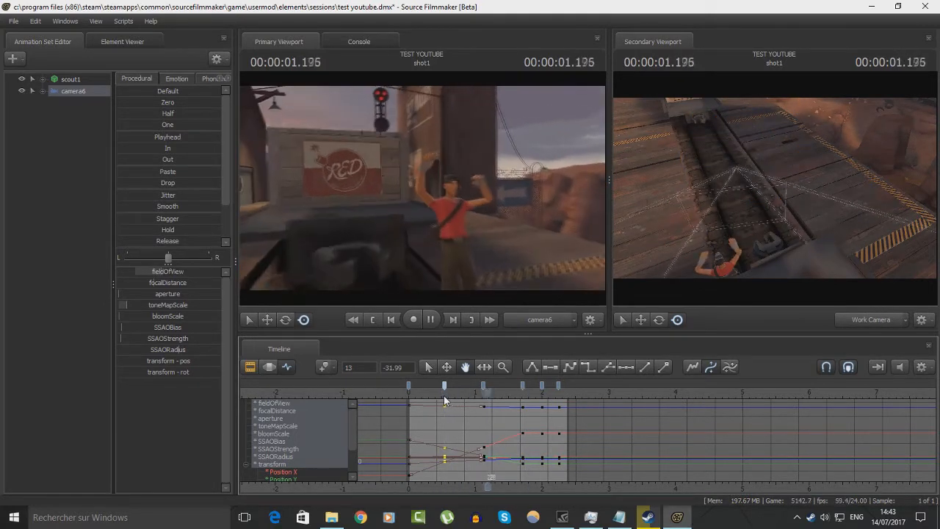
key("space")
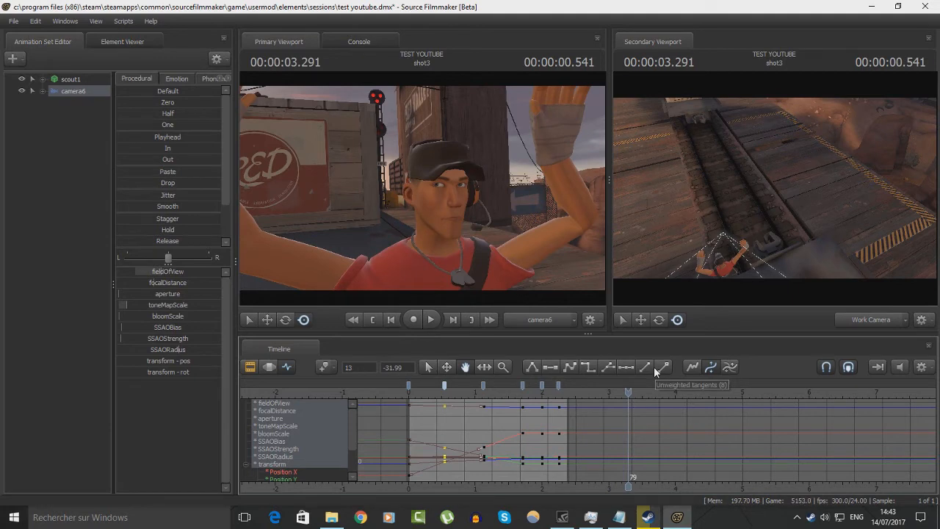
Scrub shot1 back to 00:00:00.250 and examine camera6's keyframe curves and tangents
left_click_drag(637, 396, 495, 399)
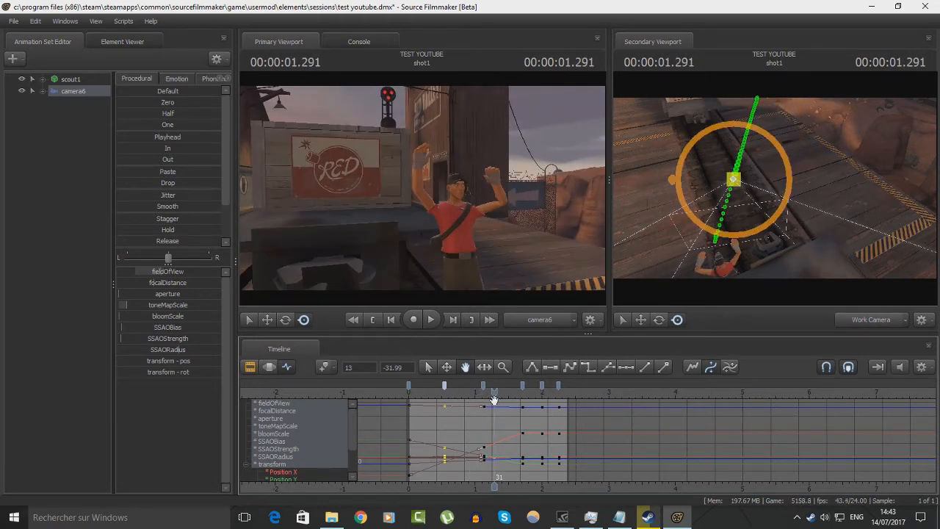
left_click_drag(494, 390, 424, 391)
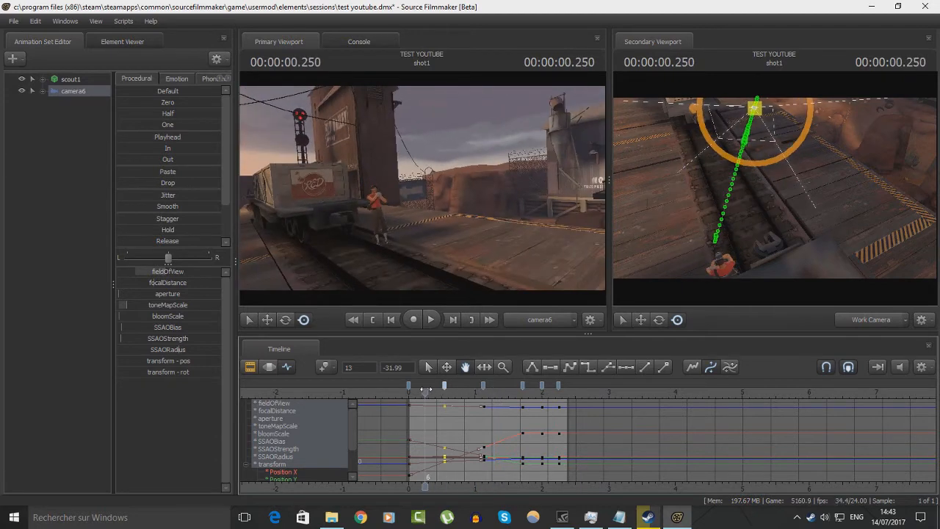
mouse_move(512, 420)
left_mouse_down()
mouse_move(481, 430)
mouse_move(516, 413)
left_mouse_up()
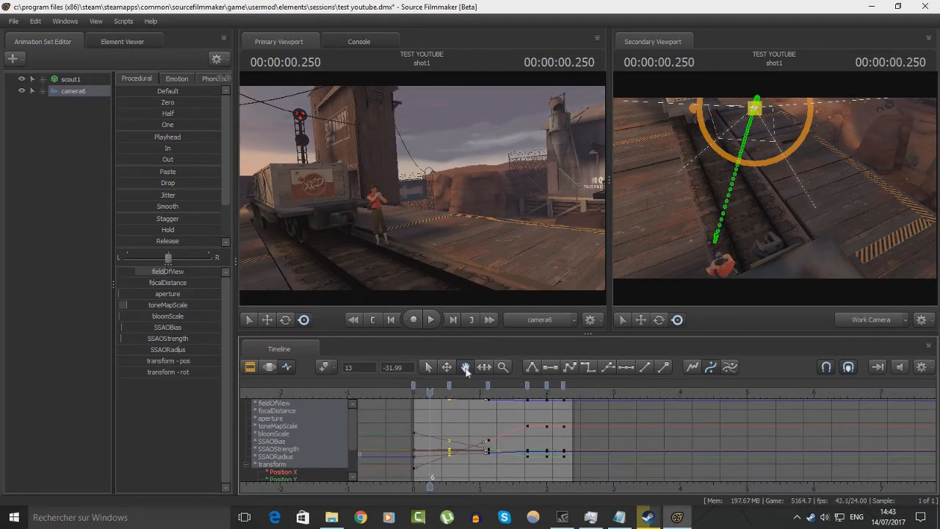
left_click_drag(454, 425, 568, 420)
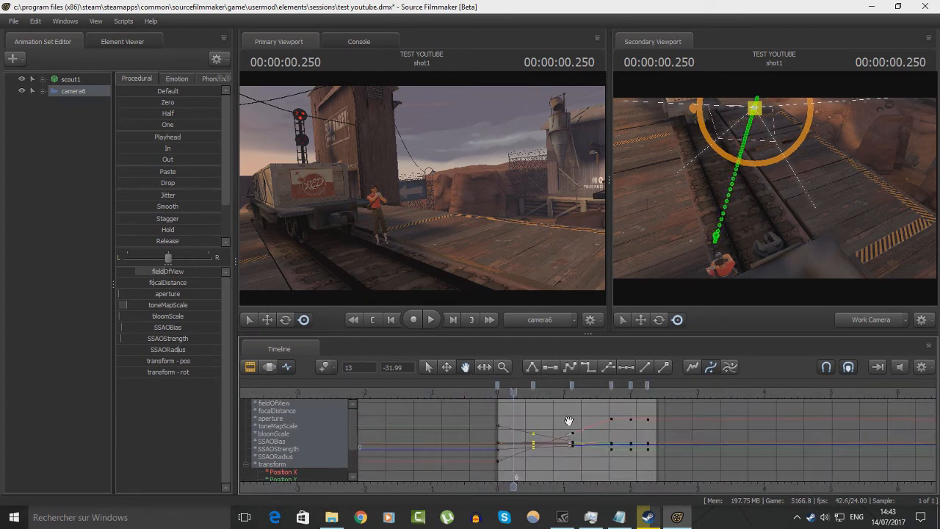
scroll(568, 420, "down", 5)
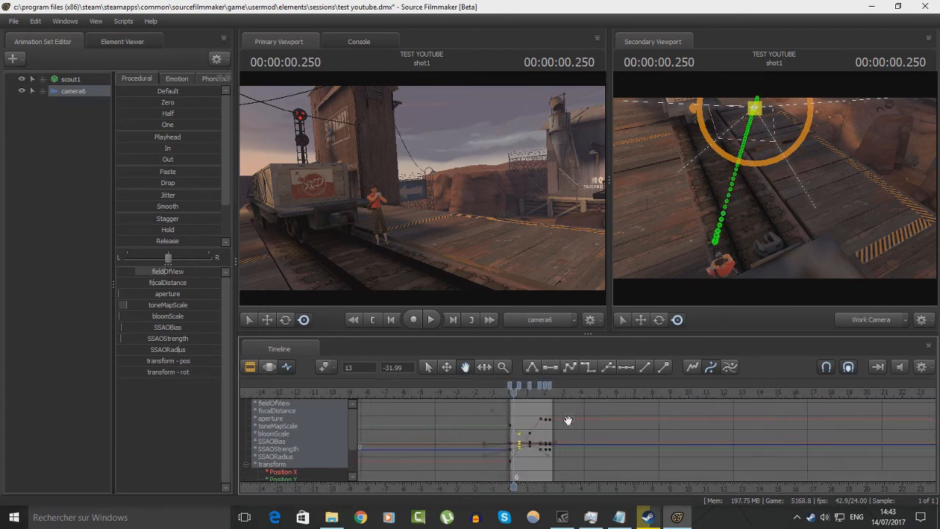
scroll(568, 420, "down", 2)
scroll(567, 420, "down", 4, "ctrl")
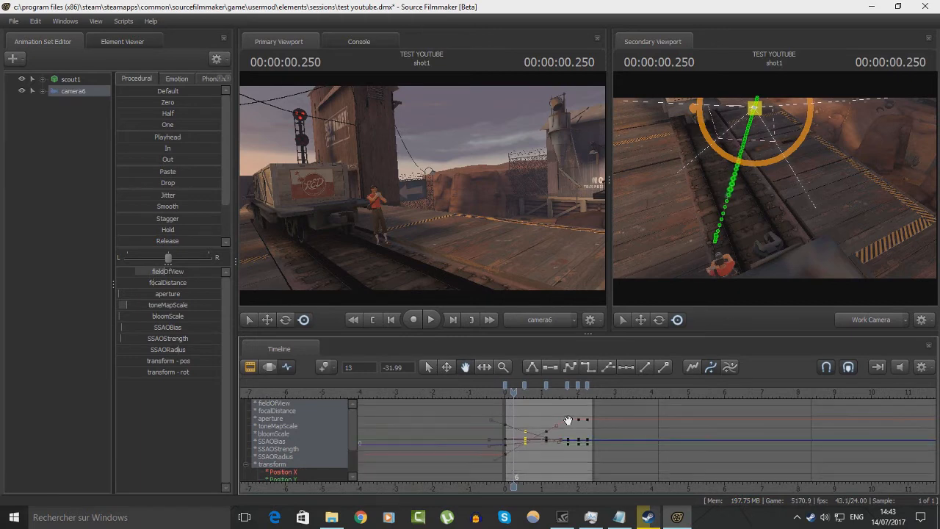
Move camera6's selected keyframe at 00:00:00.541 in shot1 to frame 12, raising its values on the curves
scroll(568, 420, "up", 5, "ctrl")
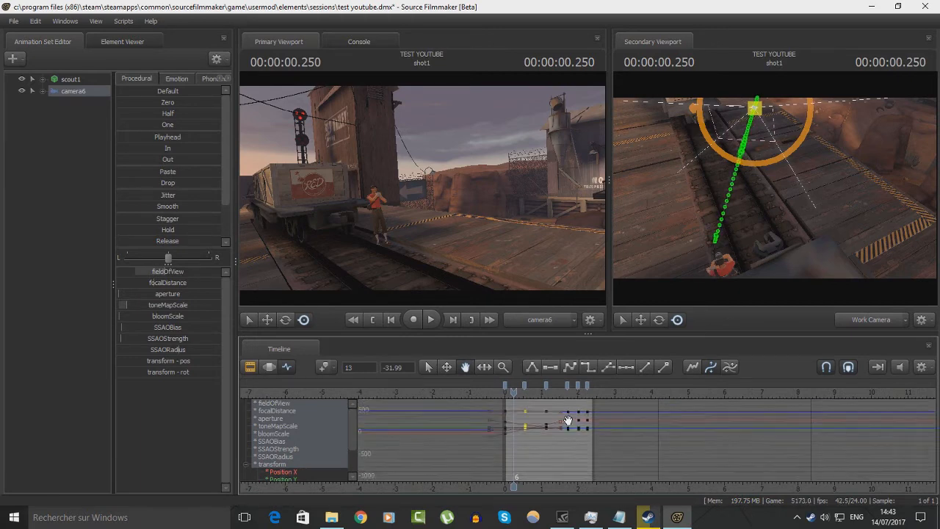
scroll(568, 420, "down", 4)
scroll(568, 420, "up", 6)
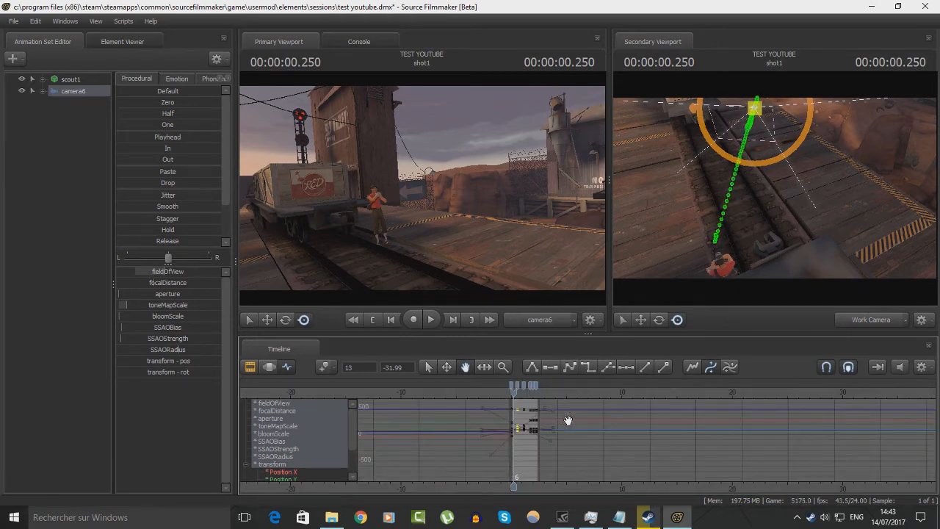
scroll(519, 429, "up", 2)
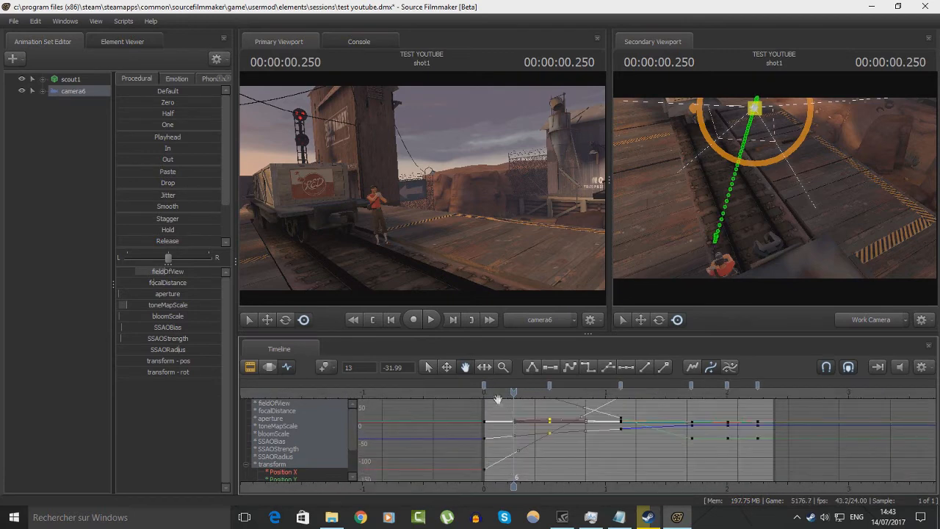
left_click(448, 370)
mouse_move(545, 439)
left_mouse_down()
mouse_move(565, 440)
mouse_move(546, 441)
mouse_move(539, 423)
left_mouse_up()
left_click(577, 454)
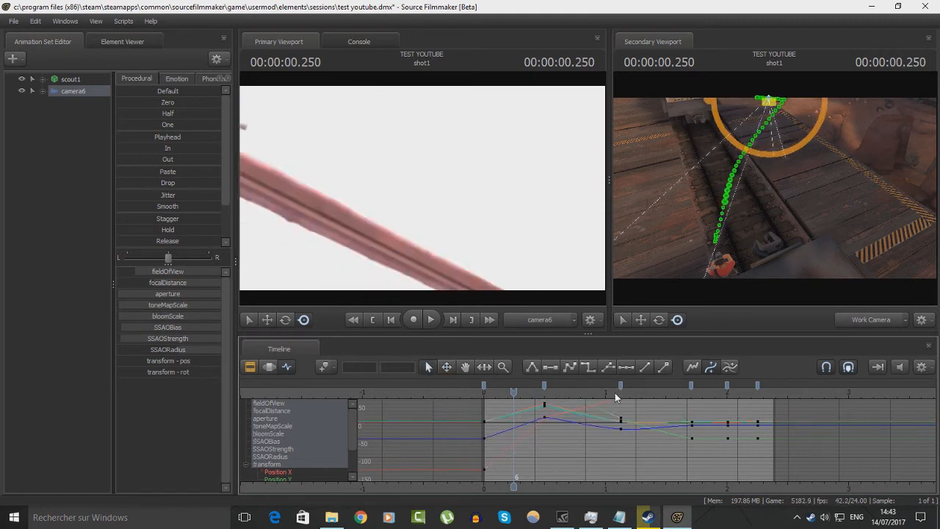
right_click(579, 442)
left_click(574, 442)
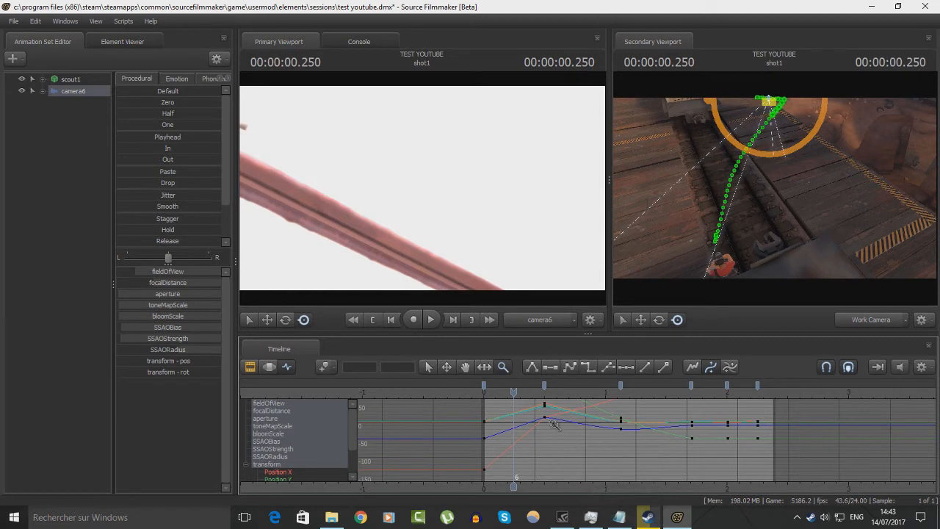
Set the playhead to 00:00:00.208 in shot1 and add a keyframe to camera6's curves there
scroll(466, 386, "down", 5)
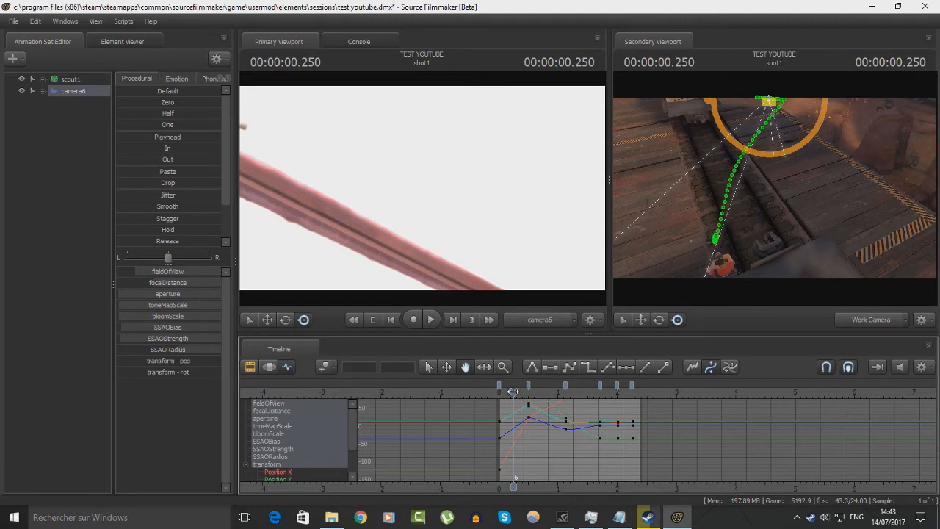
left_click_drag(513, 392, 510, 392)
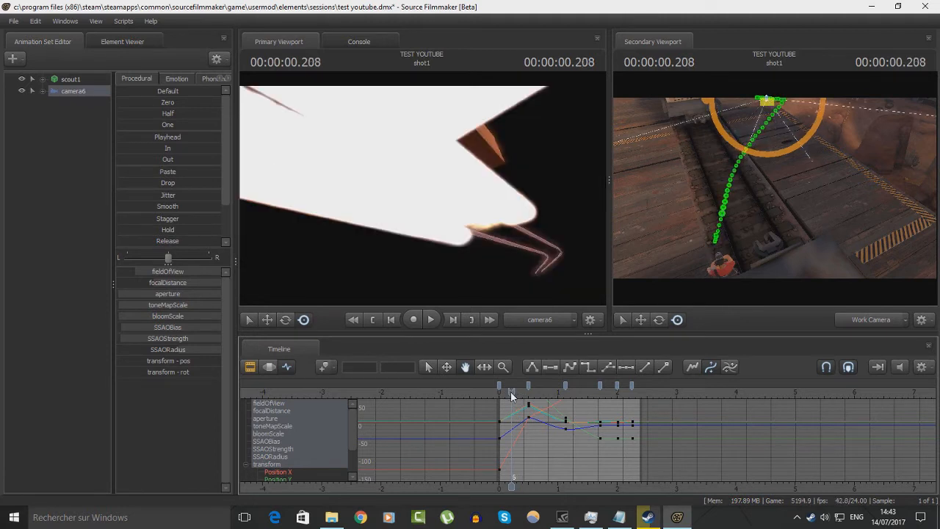
left_click(318, 366)
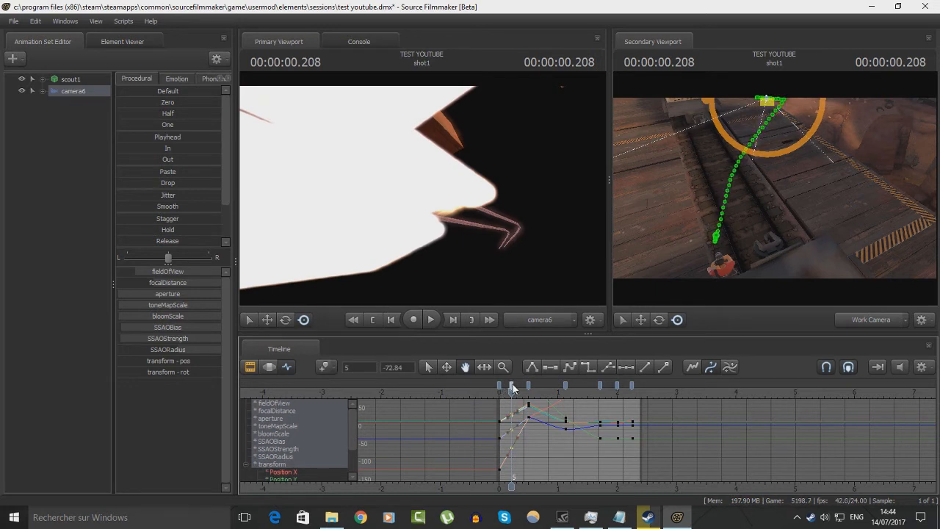
Select scout1, add keyframes to its controls at 00:00:00.291 and bring the scout up close in the work camera
left_click(81, 80)
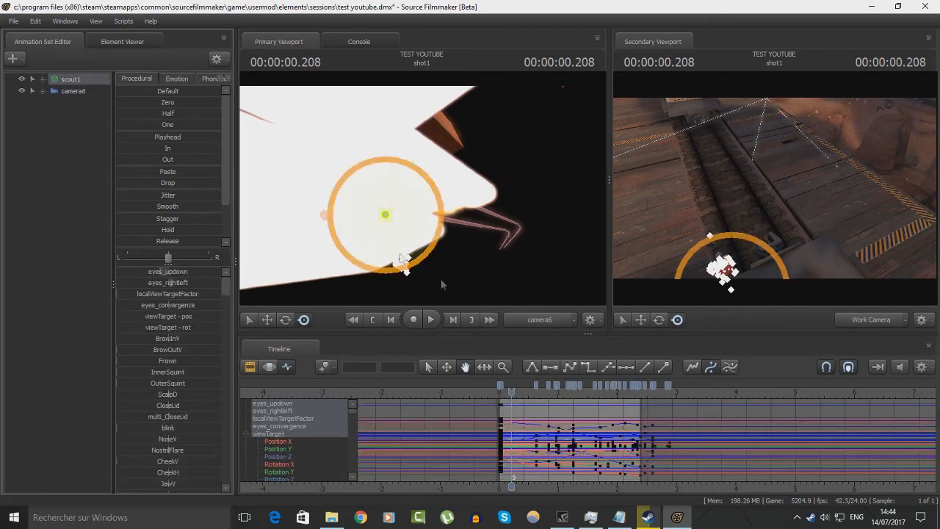
left_click_drag(513, 394, 516, 394)
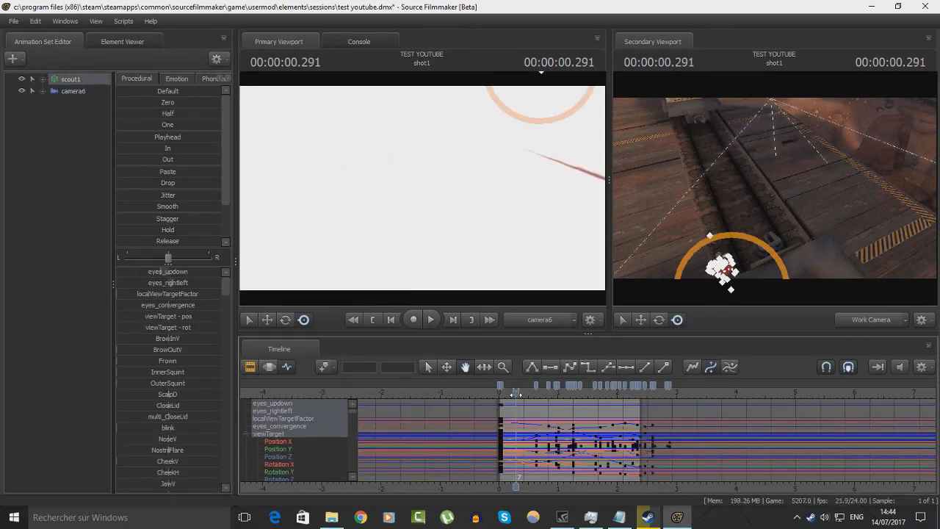
left_click(86, 82)
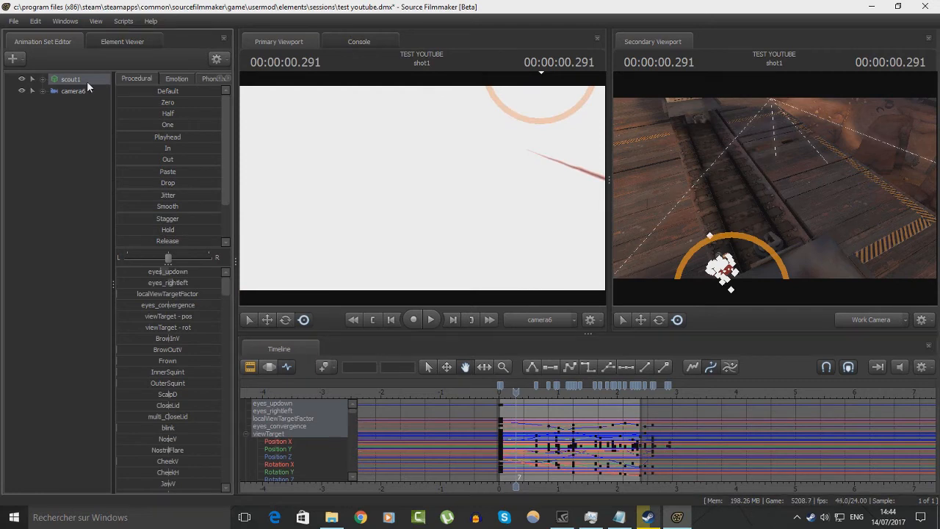
left_click_drag(764, 213, 769, 239)
scroll(524, 397, "up", 6)
scroll(523, 398, "down", 6)
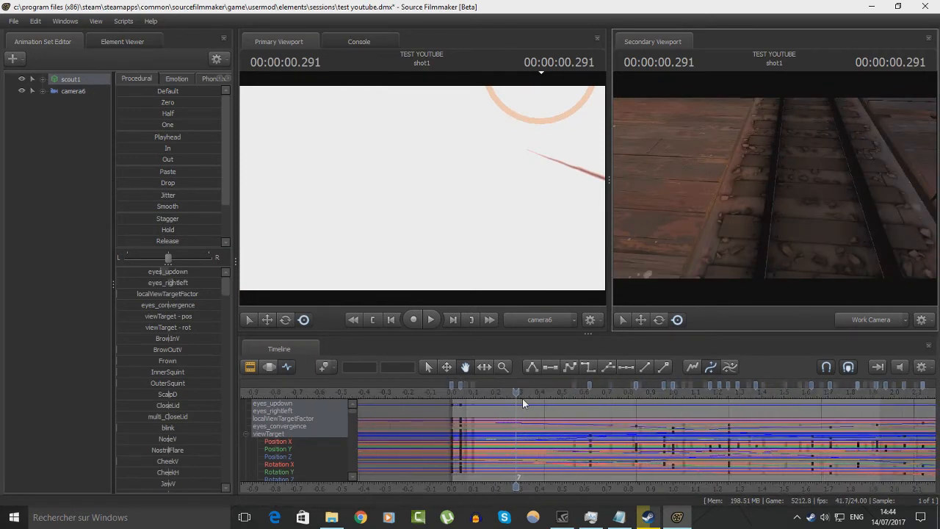
mouse_move(776, 193)
left_mouse_down()
mouse_move(764, 165)
mouse_move(776, 193)
left_mouse_up()
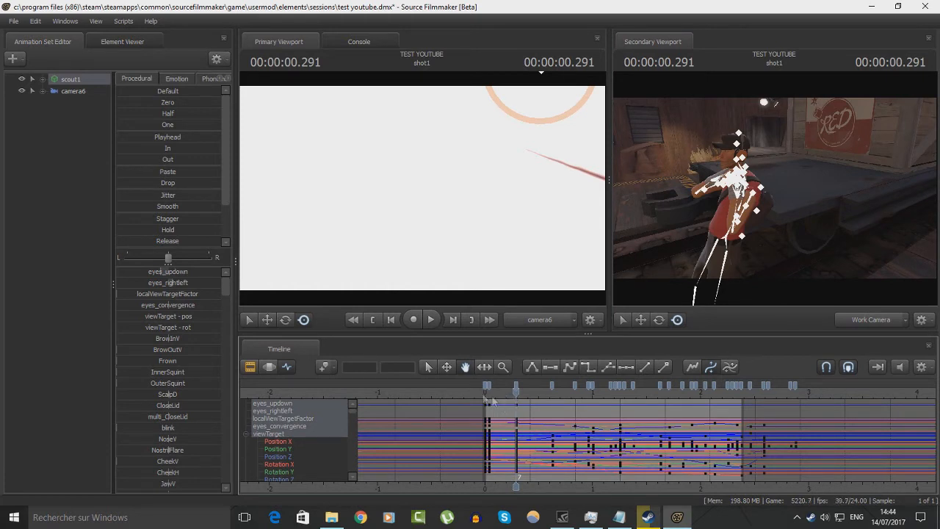
left_click_drag(651, 240, 695, 238)
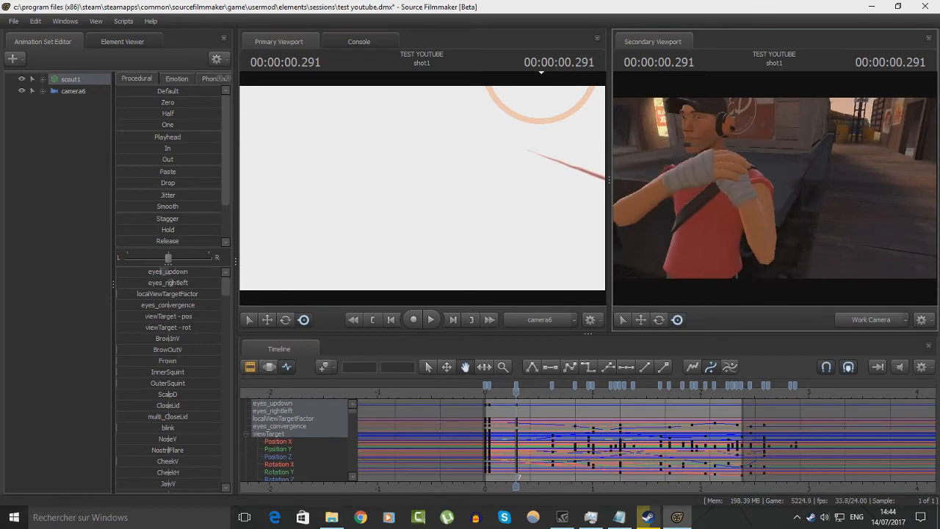
Rotate the scout's left upper arm (bip_upperArm_L) outward at 00:00:00.583
left_click(760, 206)
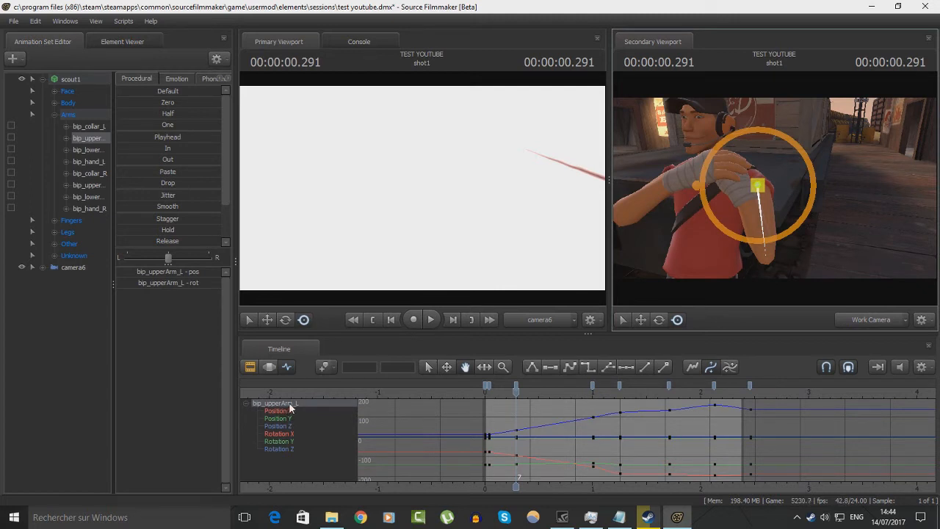
left_click_drag(518, 397, 548, 392)
left_click_drag(711, 233, 731, 222)
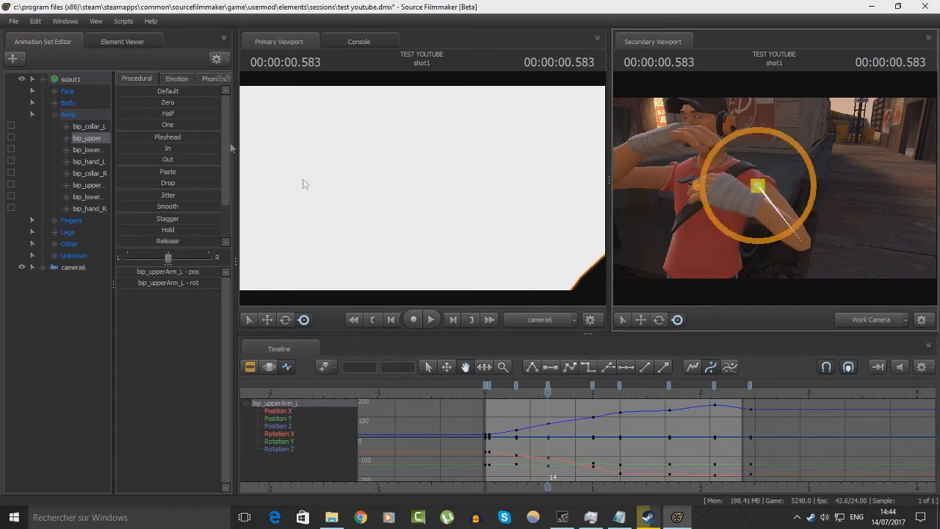
Collapse scout1's control groups, clear the selection and create an animation set for a new light
left_click(71, 79)
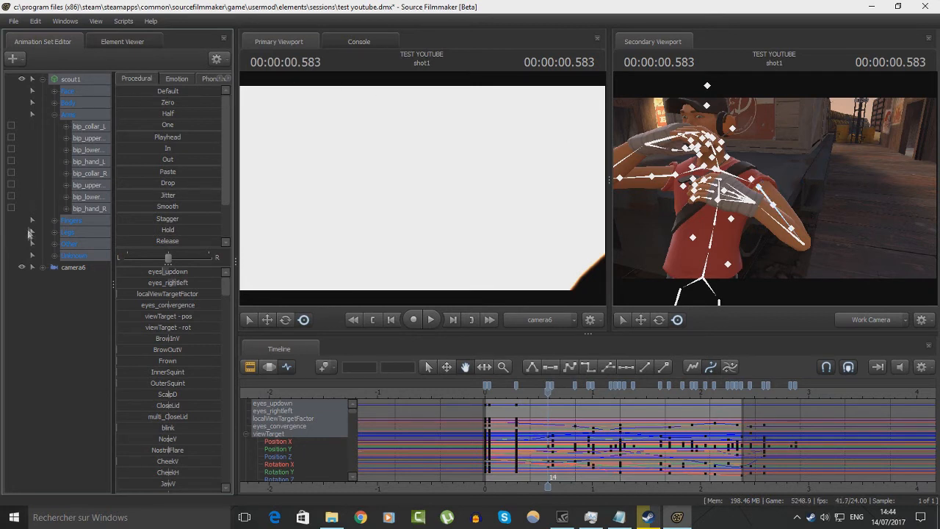
left_click(42, 79)
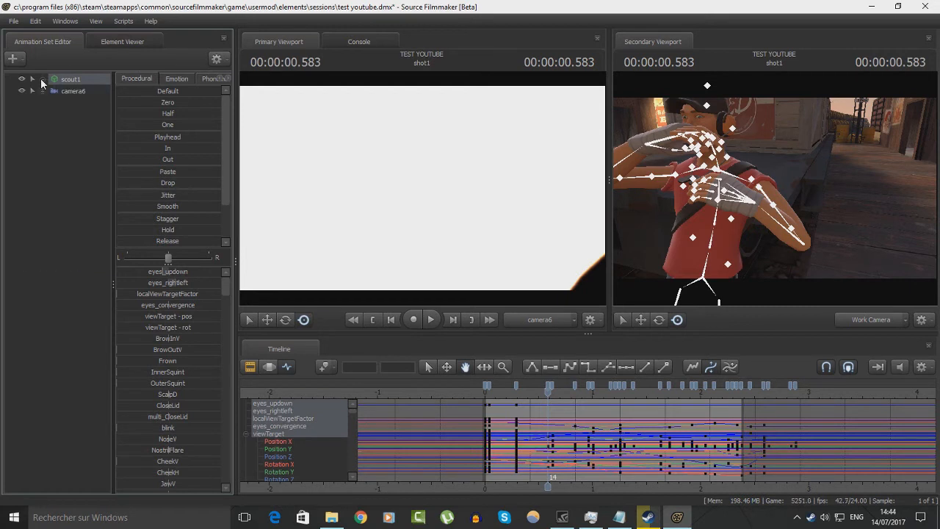
left_click(42, 123)
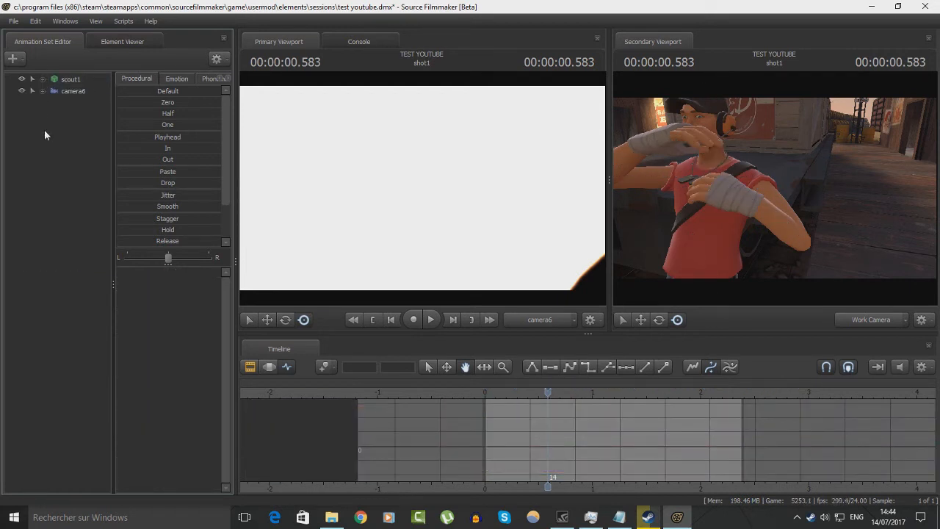
right_click(45, 132)
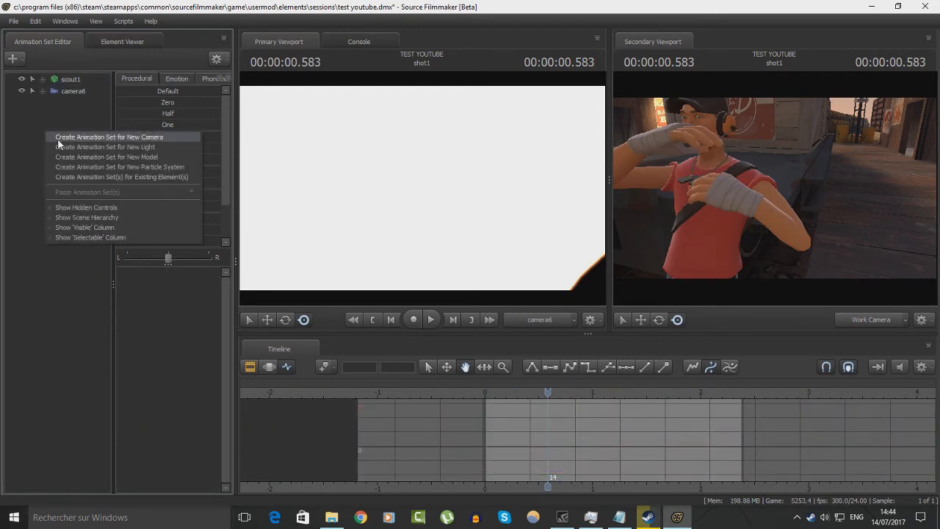
left_click(66, 150)
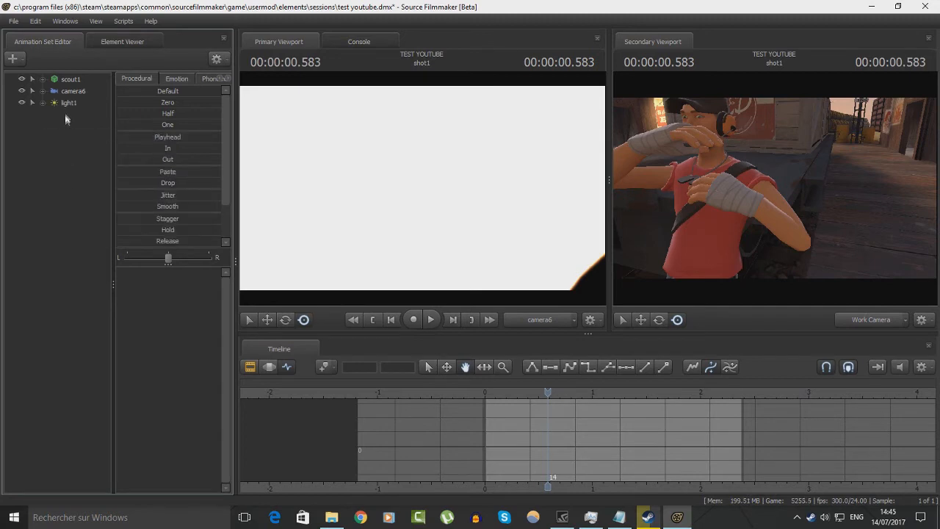
Examine the new light's placement from the work camera, and undo the light and the change to camera6
left_click(66, 102)
key("s")
left_click_drag(661, 229, 630, 229)
left_click(531, 319)
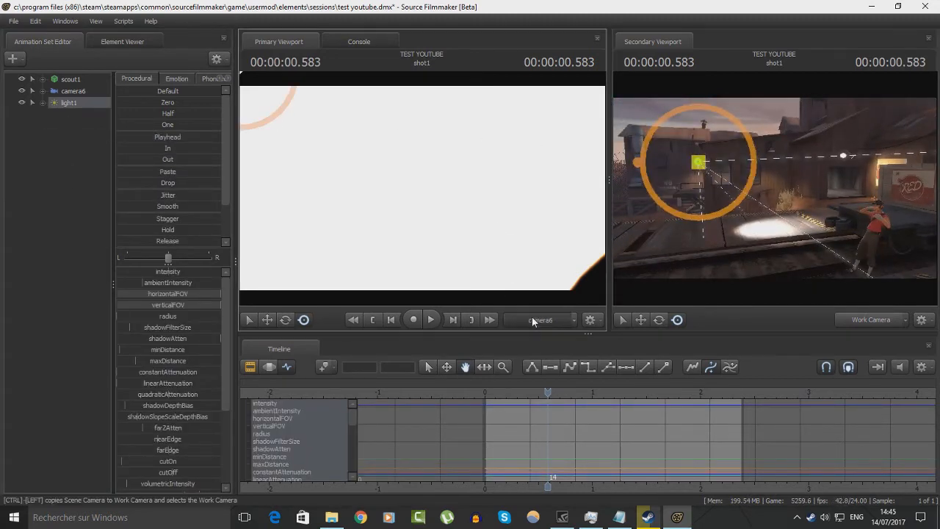
left_click(531, 319)
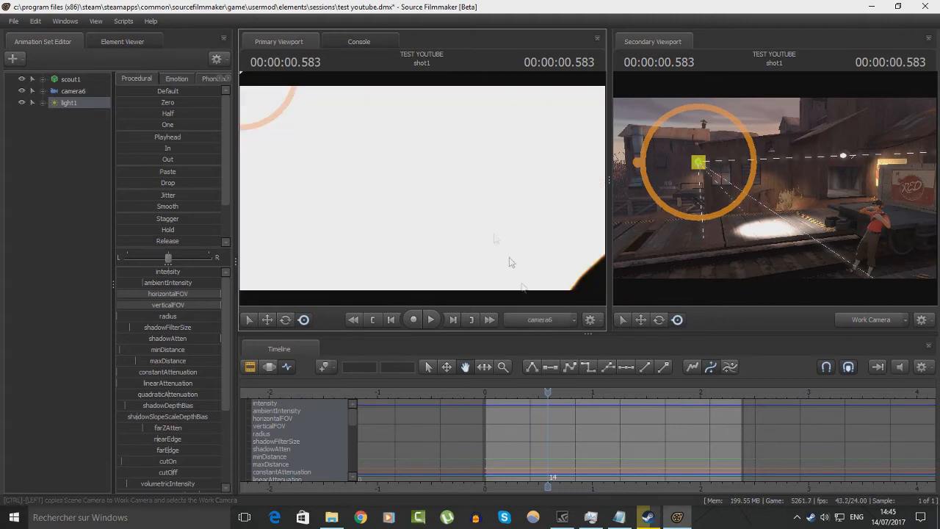
left_click(65, 92)
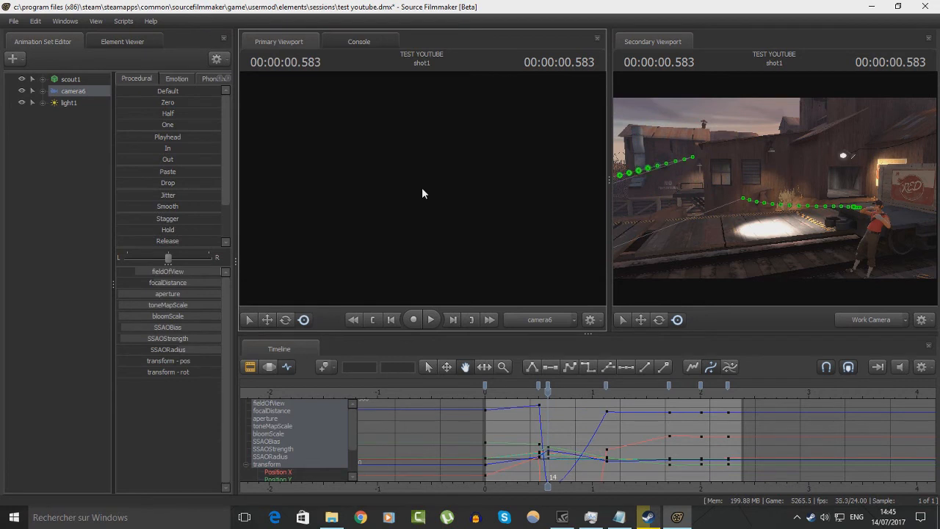
key("ctrl+z")
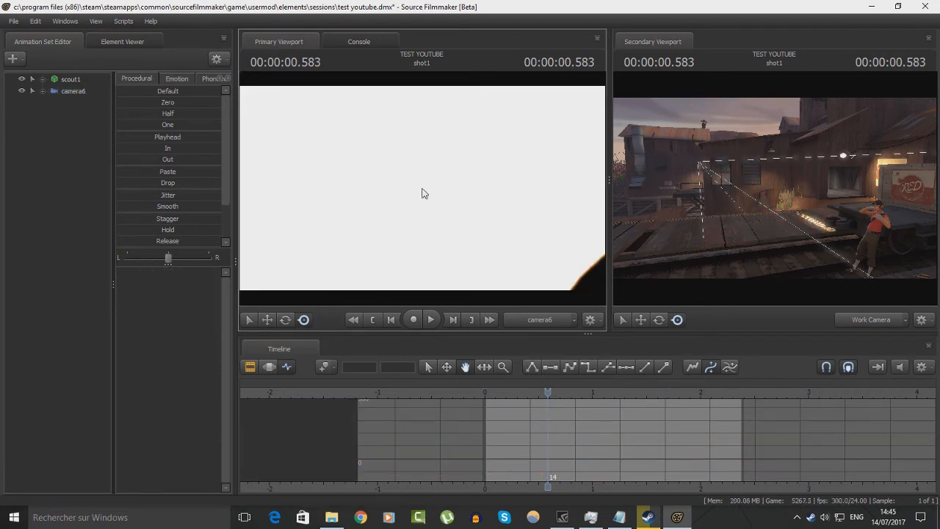
Show camera6's curves for shot1 in the Graph Editor, scrub to 00:00:00.458 and select its keyframe at frame 12
left_click(250, 365)
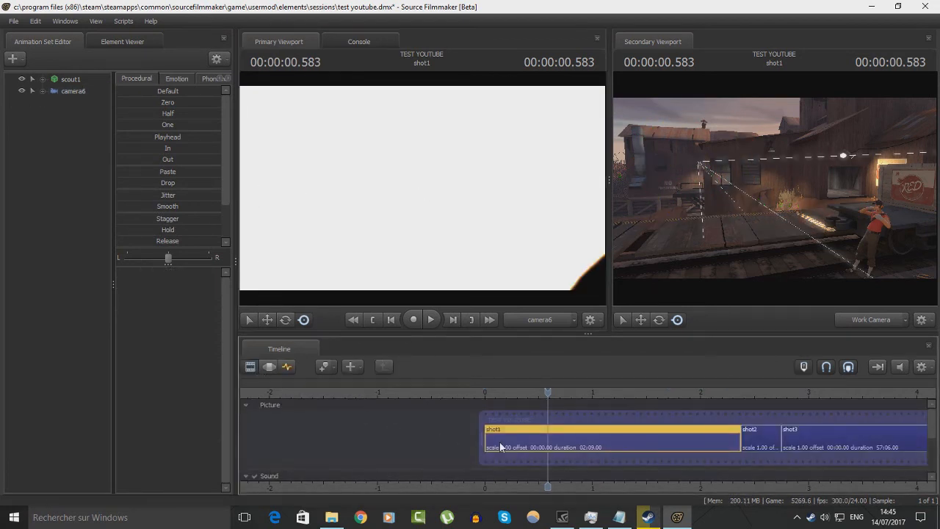
left_click(287, 367)
left_click(71, 91)
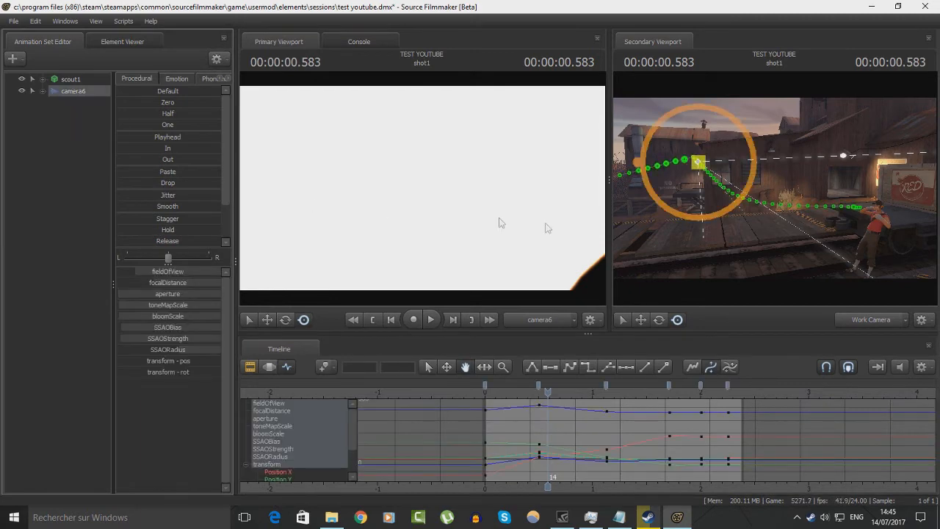
mouse_move(548, 393)
left_mouse_down()
mouse_move(579, 393)
mouse_move(512, 393)
mouse_move(534, 393)
left_mouse_up()
left_click(539, 387)
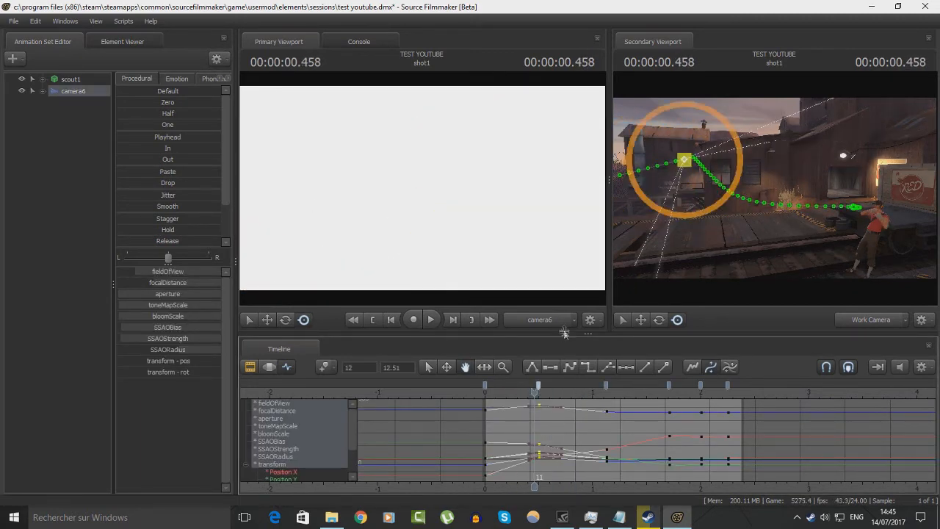
Switch the primary viewport to the Work Camera and create an animation set for a new light
left_click(556, 322)
key("w")
left_click_drag(507, 243, 471, 220)
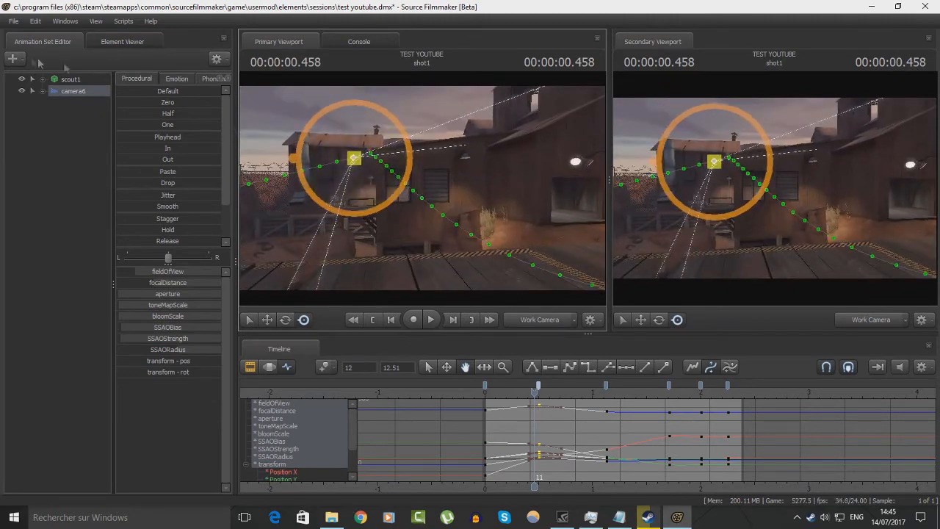
right_click(63, 128)
left_click(125, 142)
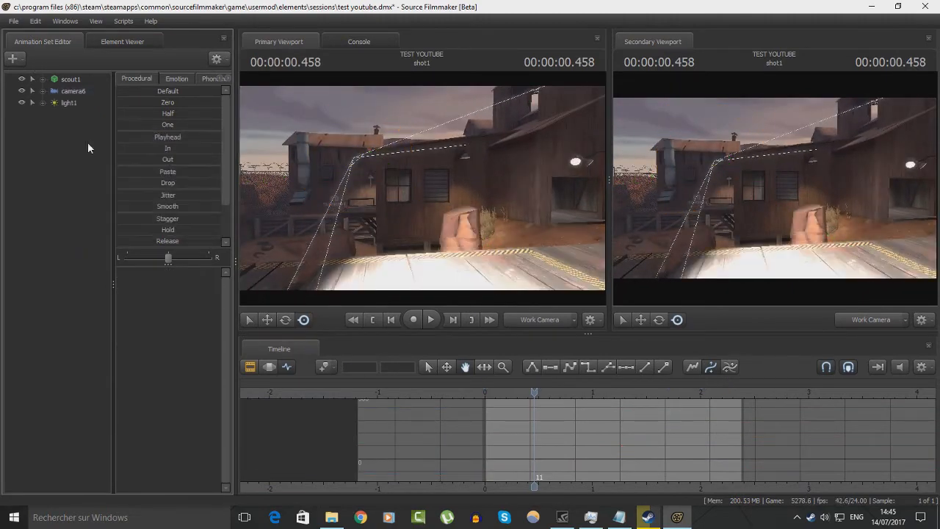
Select light1, set the playhead to 00:00:00.000 and adjust the light's intensity
mouse_move(422, 189)
left_mouse_down()
mouse_move(484, 220)
mouse_move(500, 213)
mouse_move(422, 189)
left_mouse_up()
key("s")
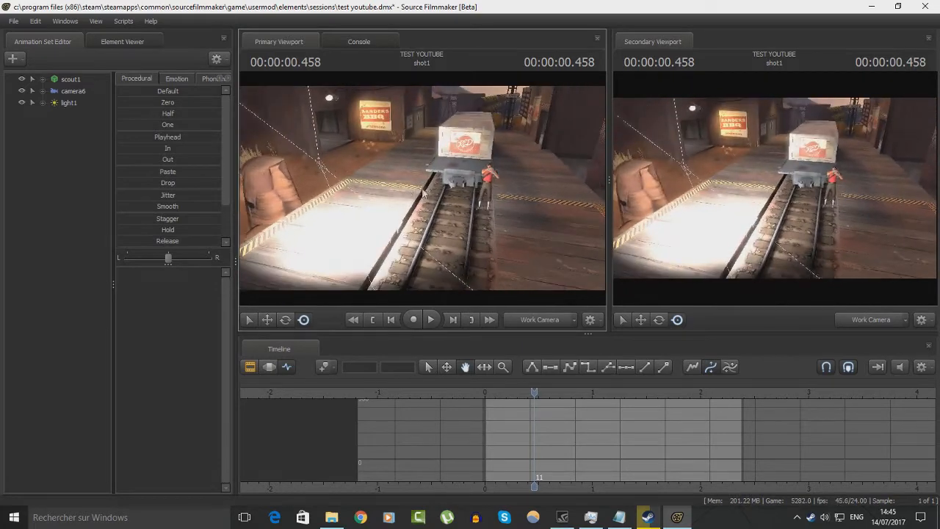
left_click(55, 104)
left_click_drag(533, 393, 486, 394)
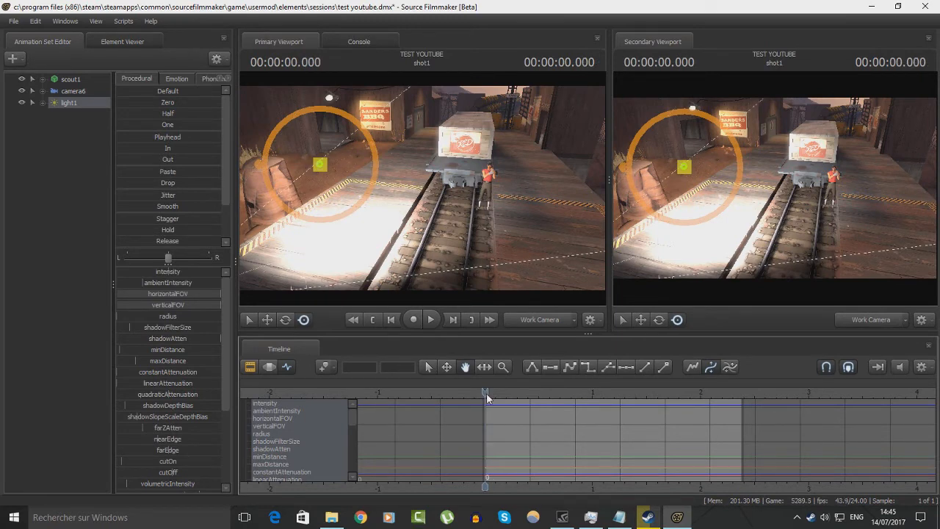
mouse_move(181, 271)
left_mouse_down()
mouse_move(143, 271)
mouse_move(170, 272)
left_mouse_up()
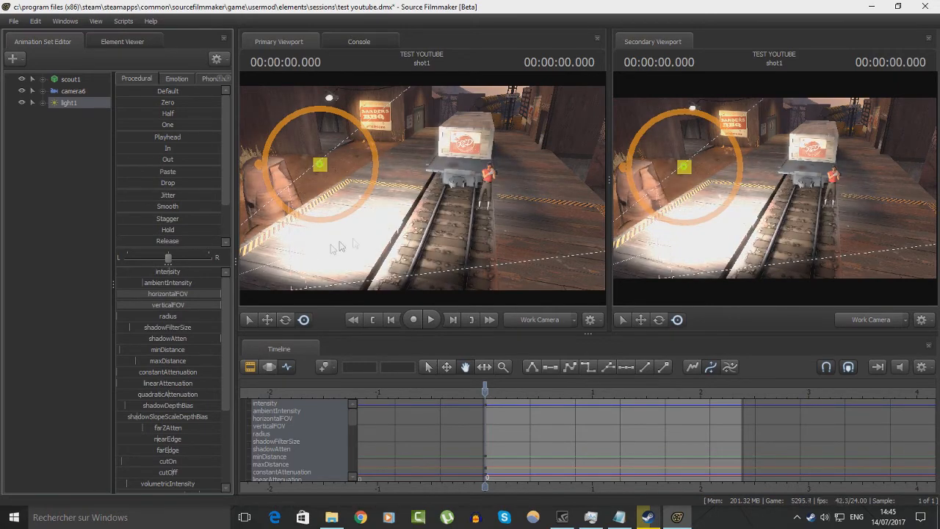
Enable volumetrics on light1 and adjust its volumetric settings
left_click_drag(468, 220, 335, 183)
mouse_move(411, 180)
left_mouse_down()
mouse_move(426, 198)
mouse_move(422, 187)
left_mouse_up()
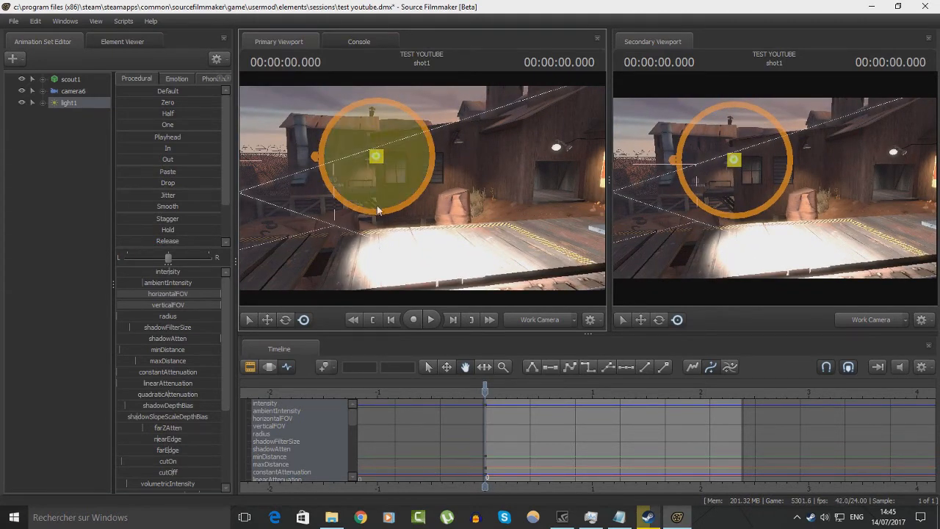
right_click(80, 109)
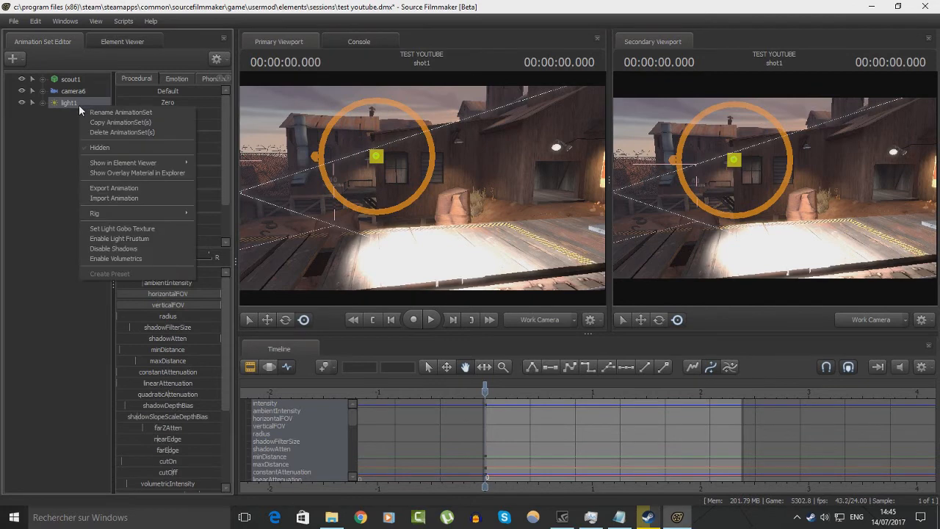
left_click(125, 259)
scroll(173, 391, "down", 3)
left_click_drag(155, 377, 133, 377)
scroll(165, 367, "up", 3)
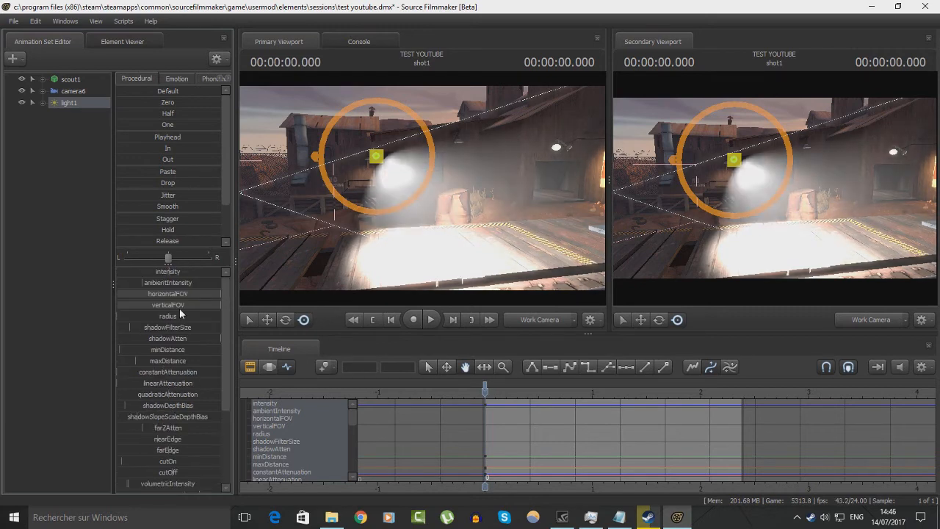
Reduce light1's horizontalFOV and verticalFOV to narrow the beam, and check the cone across the tracks
left_click_drag(122, 297, 96, 297)
left_click_drag(310, 277, 393, 293)
left_click_drag(774, 188, 705, 182)
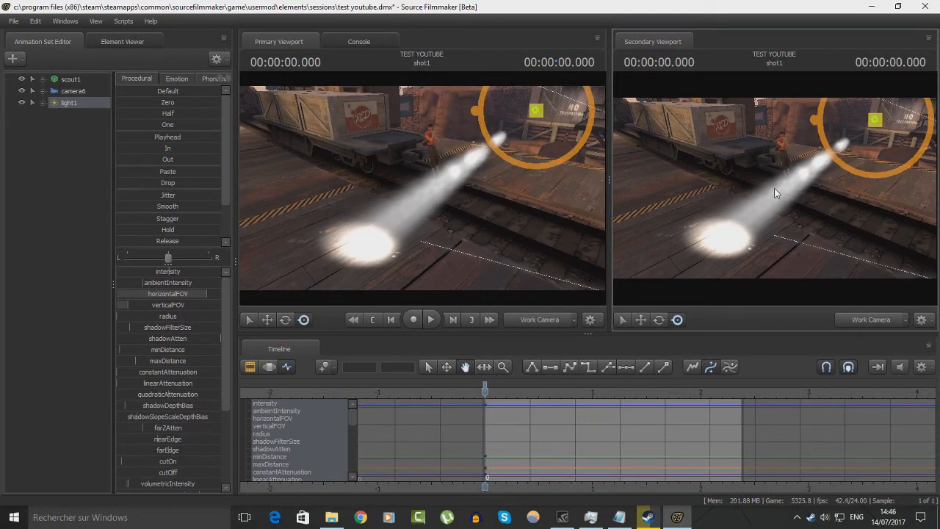
left_click_drag(406, 199, 285, 179)
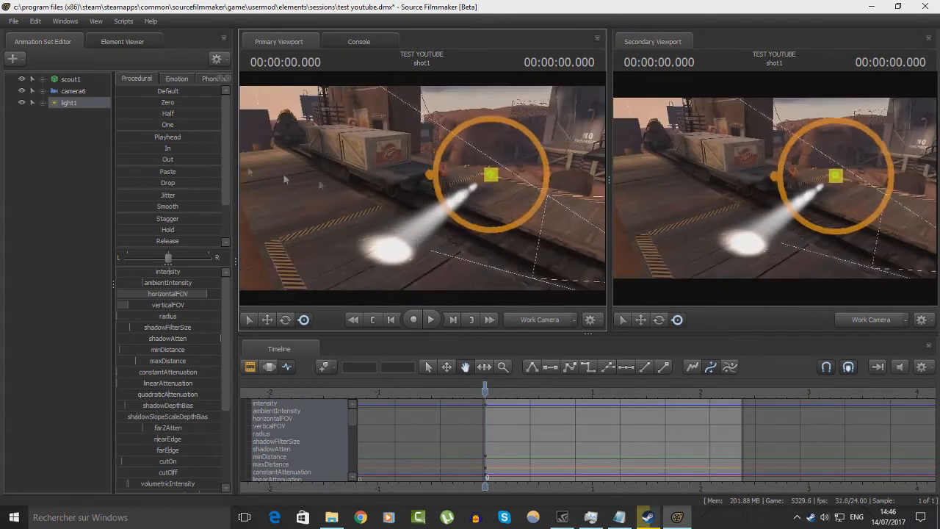
Show light1's own view in the primary viewport and set the playhead to 00:00:02.000
left_click(68, 102)
left_click_drag(68, 102, 332, 179)
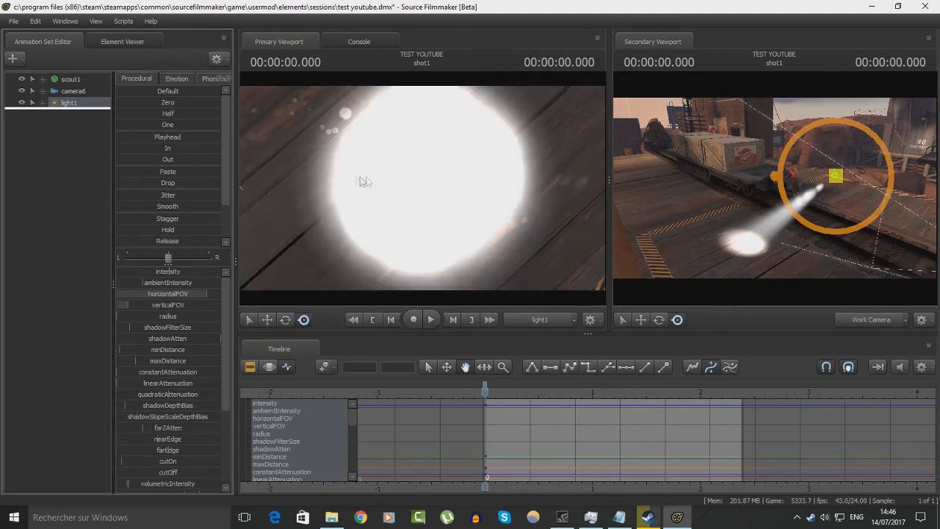
left_click_drag(485, 390, 701, 391)
Try to animate light1 by moving and turning it through its own view at 00:00:02.000
mouse_move(422, 188)
left_mouse_down()
mouse_move(444, 144)
mouse_move(437, 213)
mouse_move(415, 150)
mouse_move(408, 183)
mouse_move(416, 188)
mouse_move(433, 162)
mouse_move(429, 199)
mouse_move(411, 187)
mouse_move(415, 199)
left_mouse_up()
right_click(332, 176)
left_click_drag(695, 189, 737, 190)
mouse_move(470, 209)
left_mouse_down()
mouse_move(467, 219)
mouse_move(473, 198)
mouse_move(470, 213)
mouse_move(479, 207)
mouse_move(481, 158)
mouse_move(465, 209)
left_mouse_up()
key("w")
key("w")
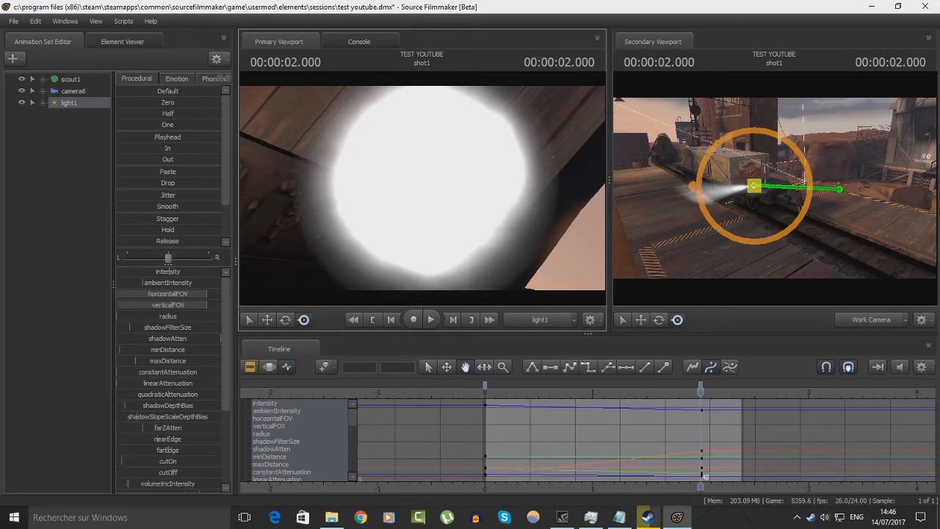
Delete light1's keyframe at 00:00:02.000
mouse_move(699, 390)
left_mouse_down()
mouse_move(521, 391)
mouse_move(701, 390)
left_mouse_up()
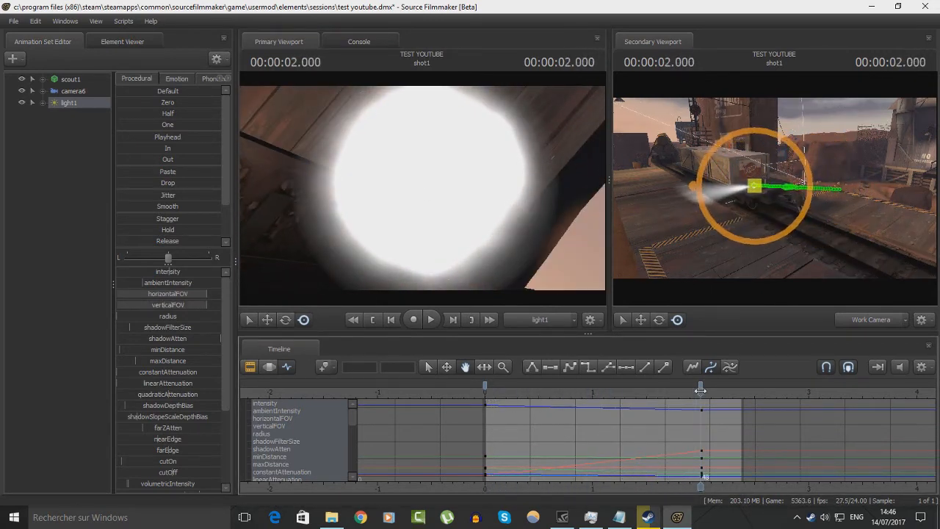
left_click(700, 387)
key("Delete")
Disable light1's volumetrics to compare the lighting without the beam, and enable them again
left_click_drag(724, 246, 672, 248)
key("d")
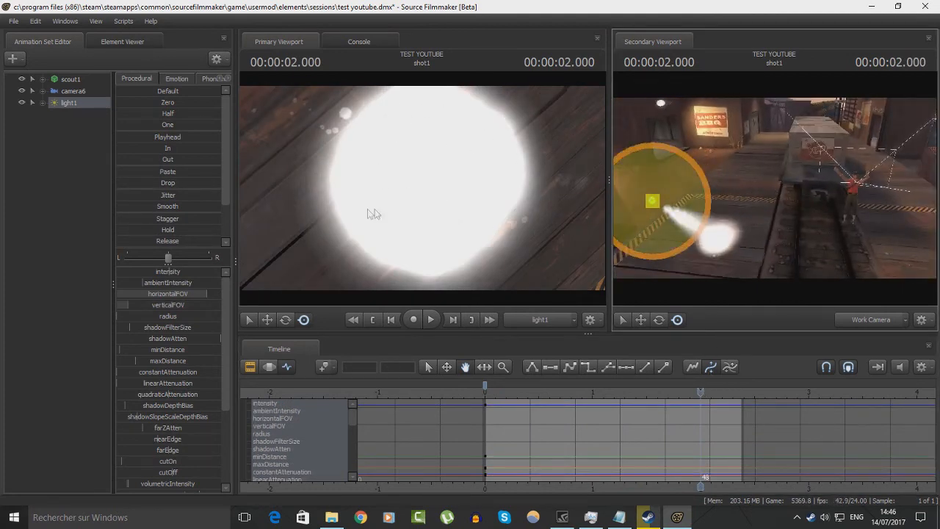
right_click(82, 108)
left_click(113, 255)
left_click_drag(698, 227, 698, 224)
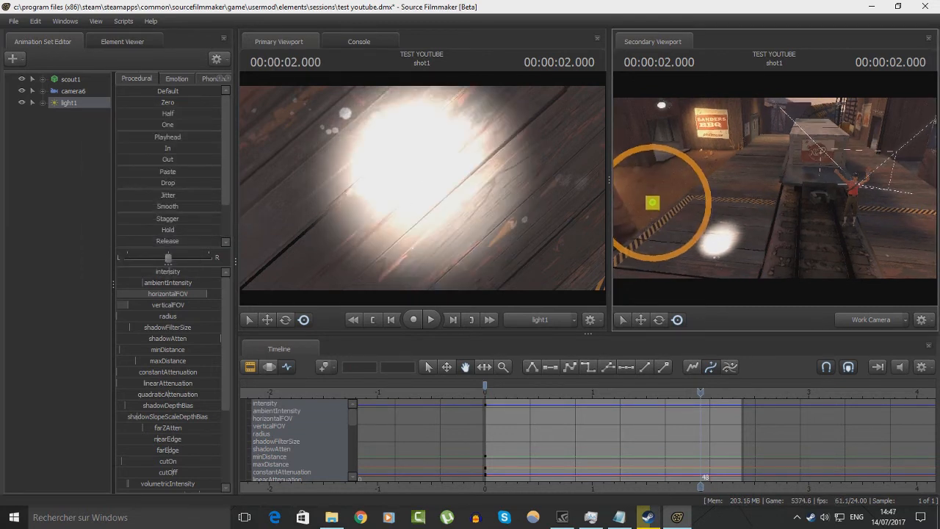
right_click(73, 106)
left_click(103, 257)
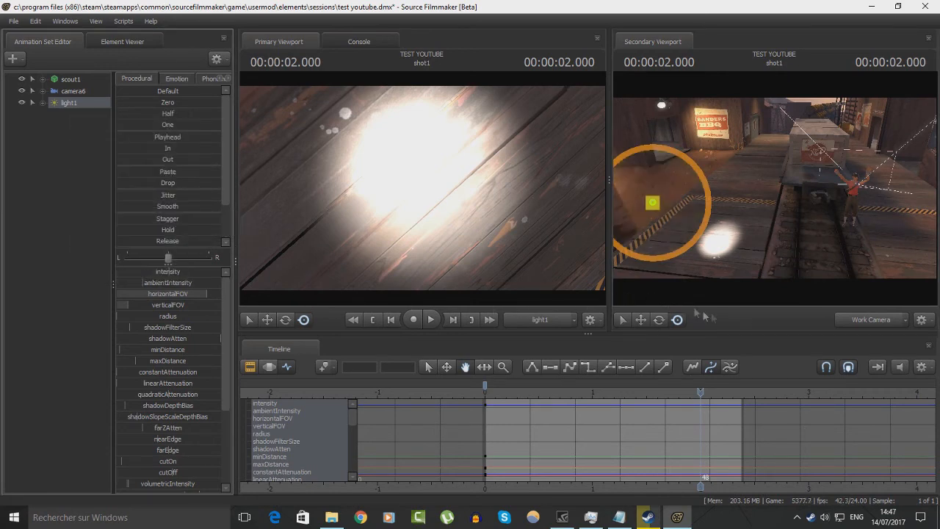
left_click_drag(729, 239, 774, 188)
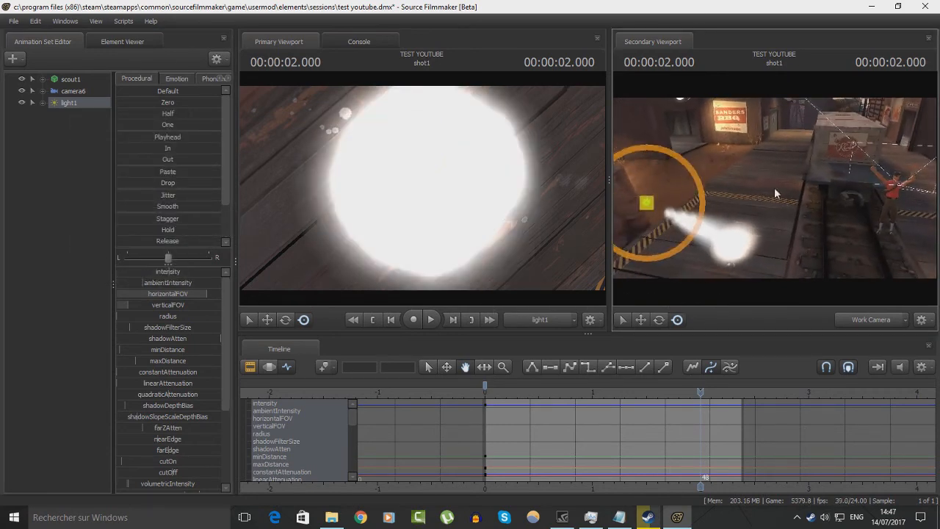
At 00:00:02.000, aim light1 at the scout and move it to the railway tracks
left_click_drag(656, 226, 613, 233)
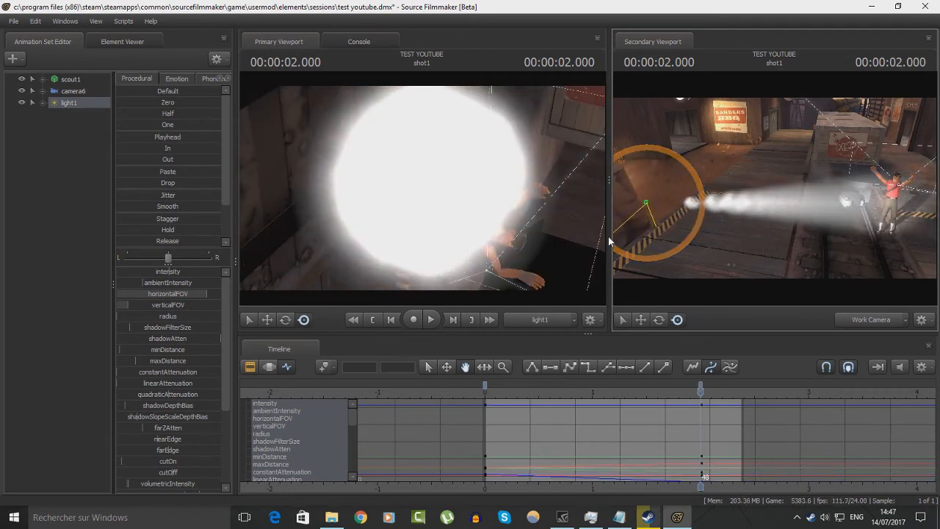
left_click_drag(723, 239, 775, 188)
key("q")
key("w")
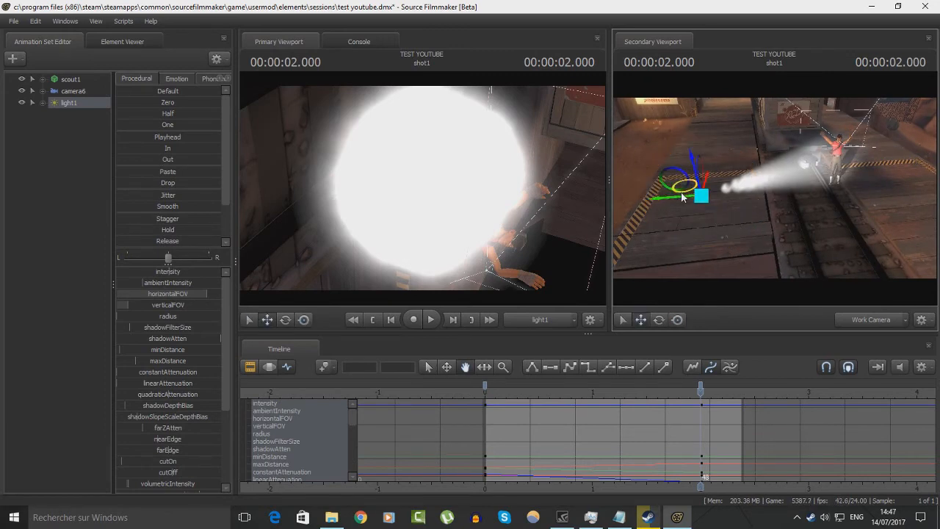
left_click_drag(686, 200, 644, 205)
left_click_drag(781, 243, 772, 190)
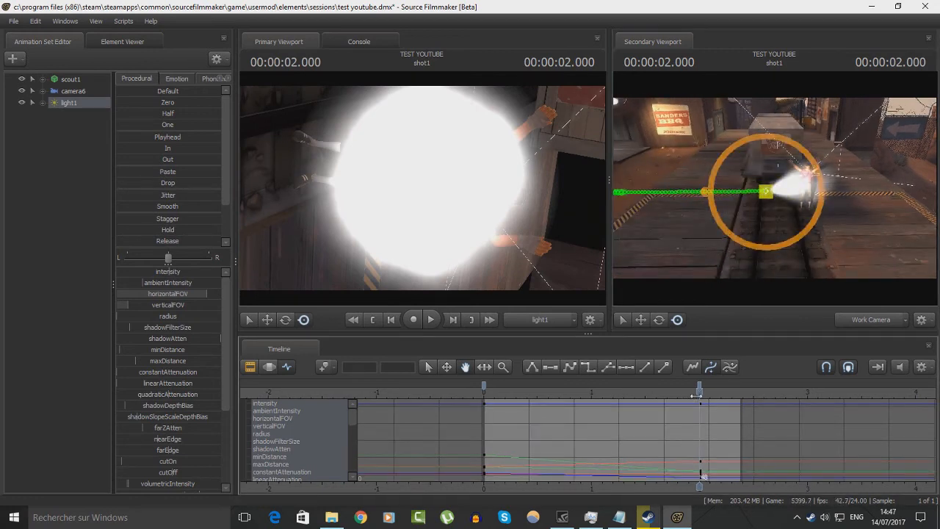
Set the playhead to 00:00:00.000 and turn light1 so its beam points at the scout
left_click_drag(698, 393, 482, 402)
left_click_drag(768, 197, 775, 191)
left_click_drag(695, 201, 646, 228)
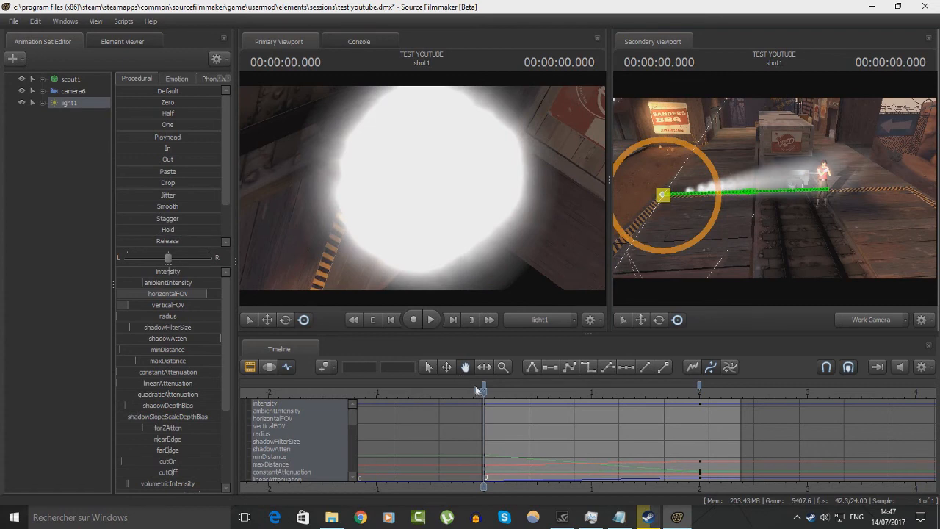
Set the playhead to 00:00:02.000 and examine how light1's beam hits the scout from the work camera
left_click(700, 394)
left_click_drag(842, 174, 842, 174)
left_click_drag(706, 276, 706, 275)
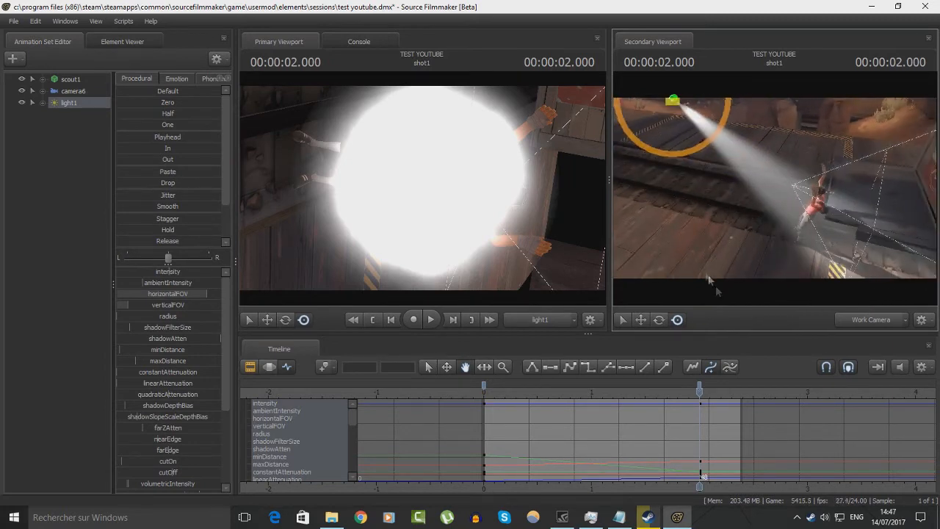
mouse_move(701, 397)
left_mouse_down()
mouse_move(493, 409)
mouse_move(717, 406)
mouse_move(699, 405)
left_mouse_up()
mouse_move(699, 287)
left_mouse_down()
mouse_move(716, 298)
mouse_move(698, 304)
left_mouse_up()
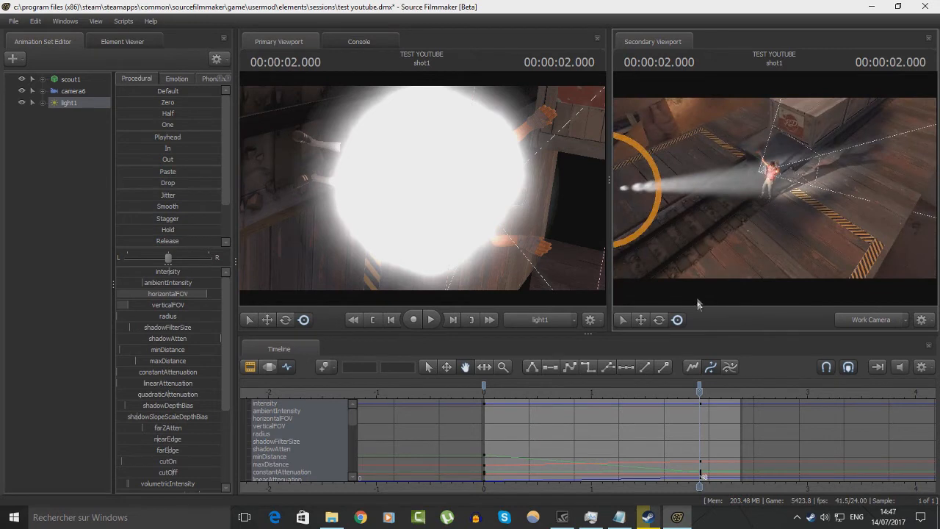
Keyframe a flicker by alternately lowering and raising light1's intensity on successive frames starting at 00:00:00.500
left_click_drag(700, 390, 538, 394)
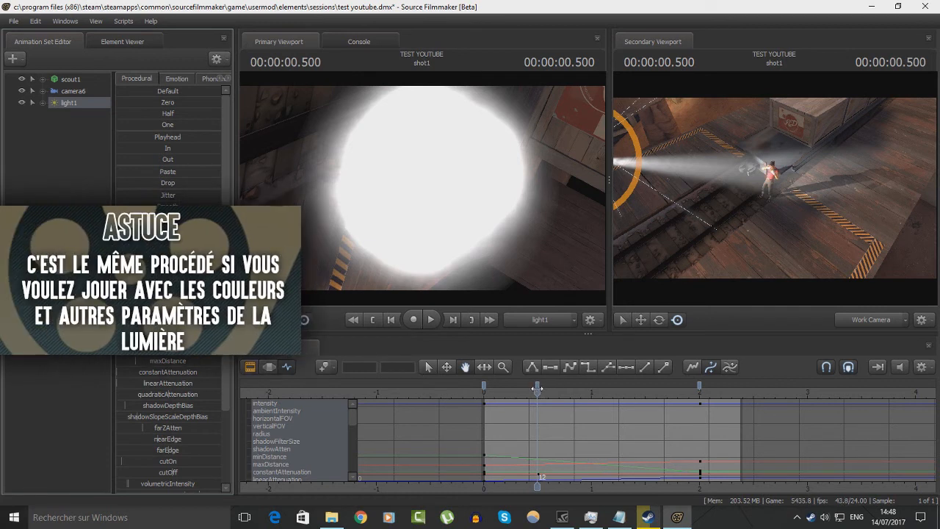
left_click_drag(538, 392, 542, 396)
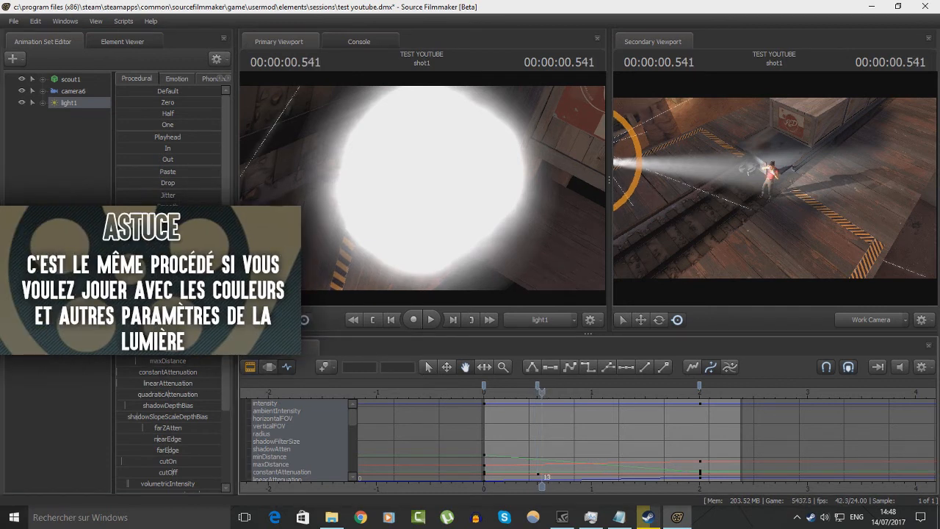
left_click_drag(174, 273, 85, 281)
left_click_drag(539, 397, 546, 395)
left_click_drag(168, 272, 191, 274)
left_click_drag(542, 390, 550, 390)
left_click_drag(168, 273, 182, 272)
Keyframe a second flicker of light1's intensity on successive frames from 00:00:00.958 to 00:00:01.041
key("space")
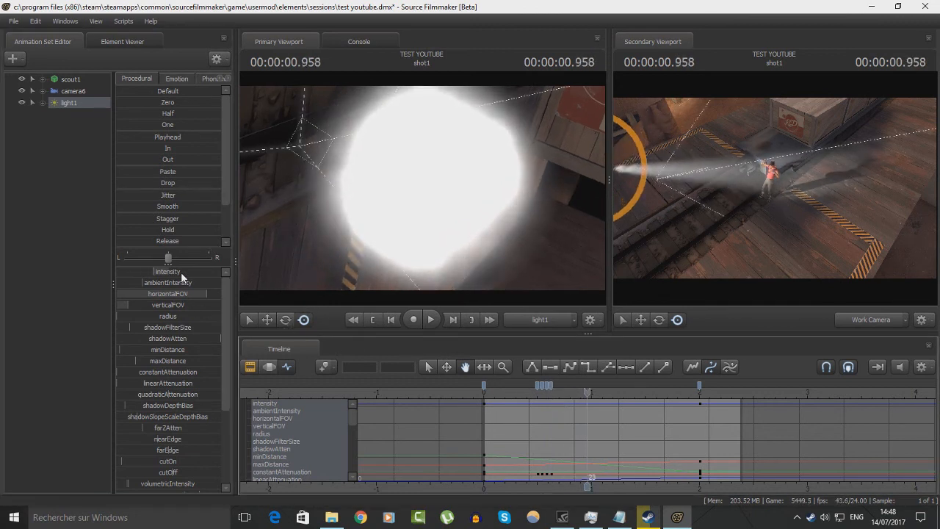
left_click(592, 390)
left_click_drag(185, 277, 156, 281)
left_click(596, 393)
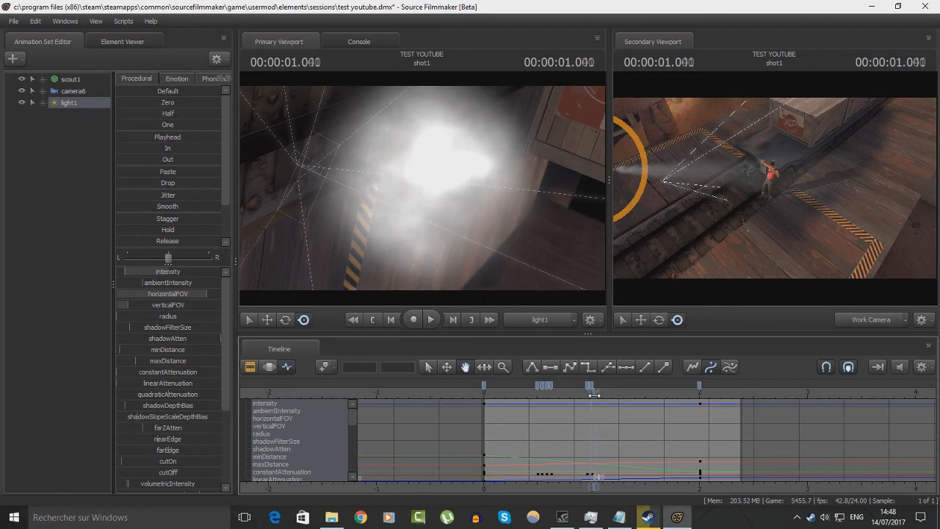
left_click_drag(145, 272, 169, 273)
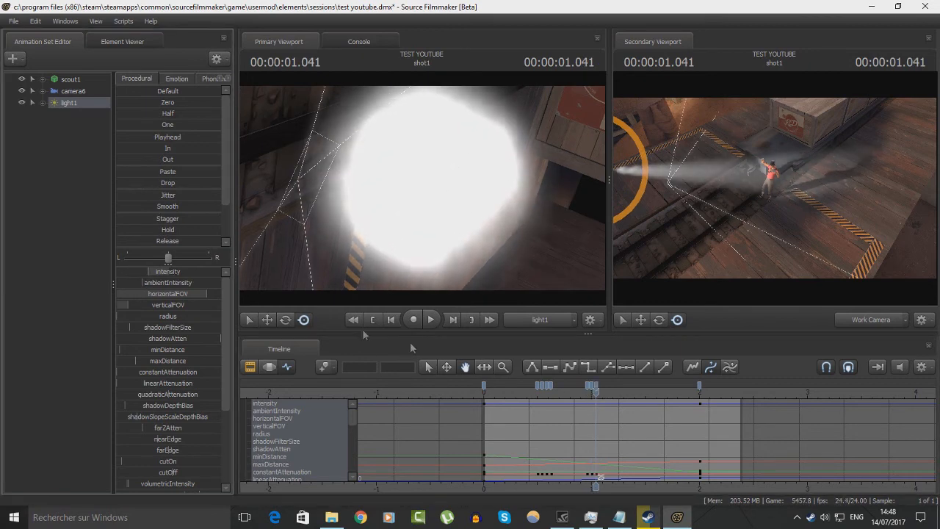
Play shot1 back from near its start to review the flickering light
key("space")
left_click(495, 392)
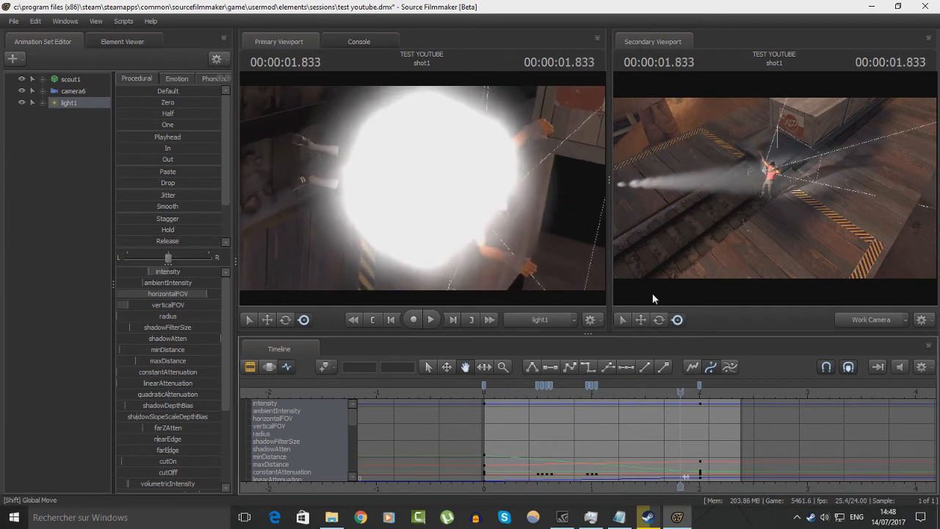
key("space")
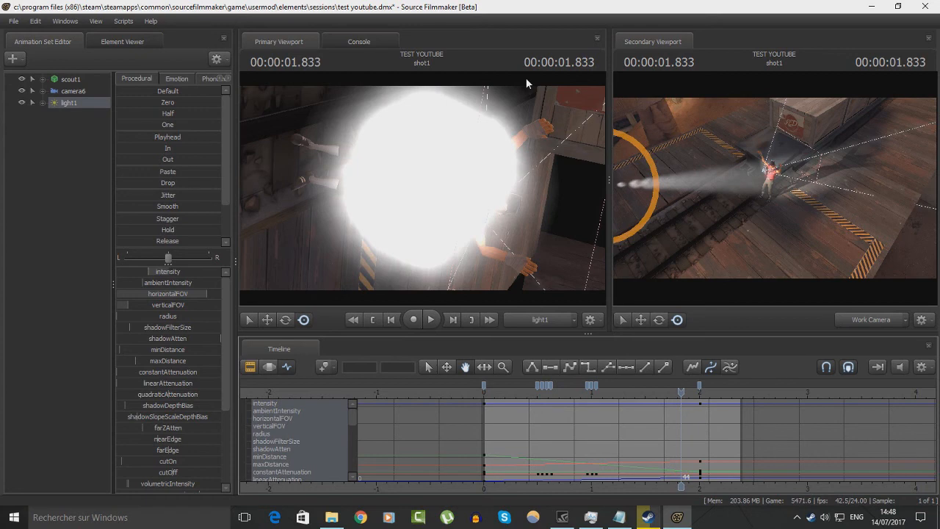
Enlarge the secondary viewport by narrowing the Animation Set Editor and primary viewport and shortening the Timeline
left_click_drag(631, 226, 625, 223)
key("w")
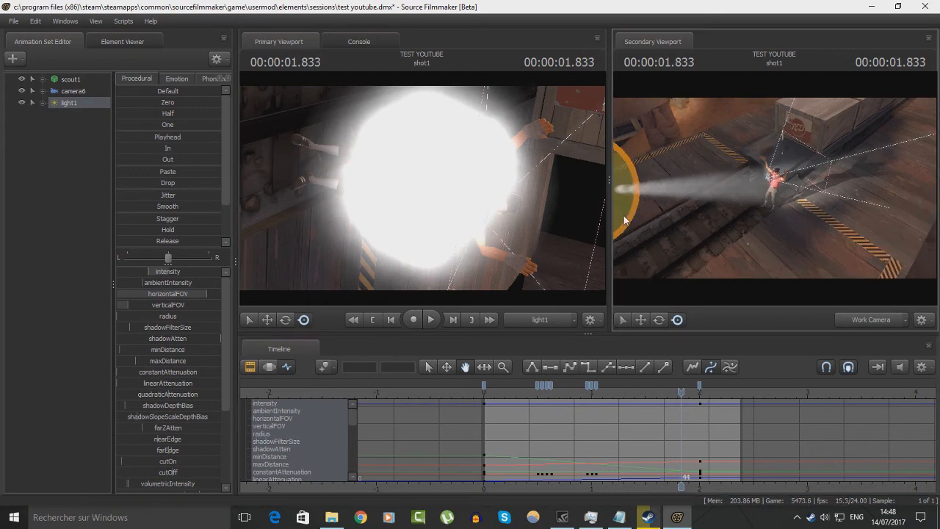
left_click_drag(235, 248, 201, 249)
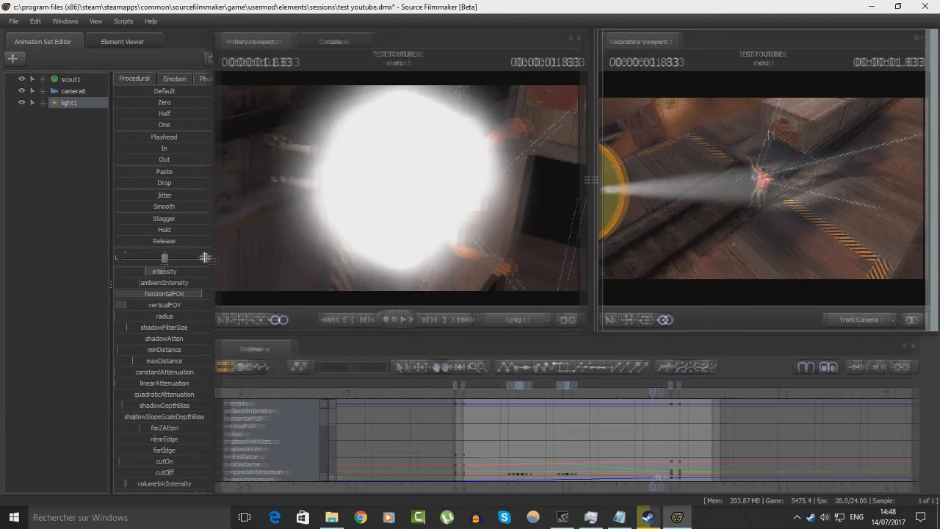
left_click_drag(571, 333, 571, 391)
left_click_drag(592, 211, 437, 211)
Examine light1's beam and the waving scout from several angles with the work camera
left_click_drag(688, 217, 517, 166)
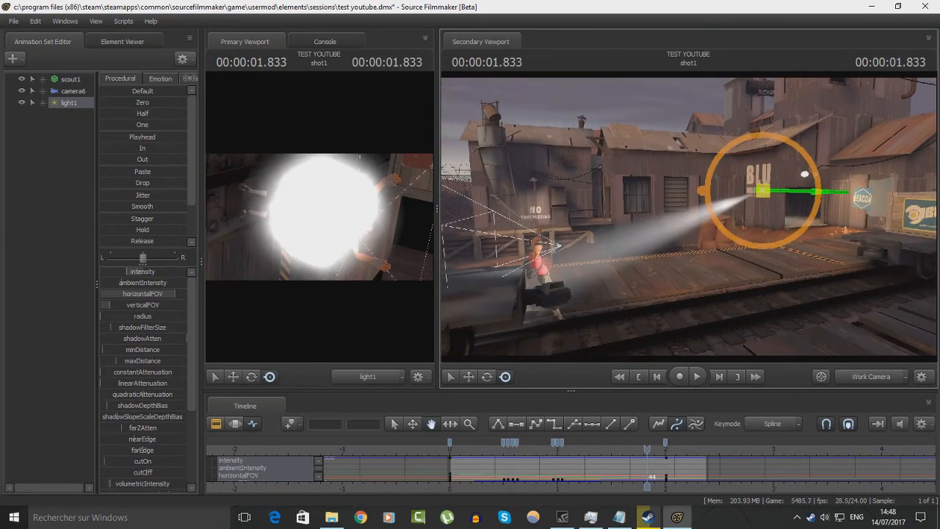
left_click_drag(517, 167, 508, 169)
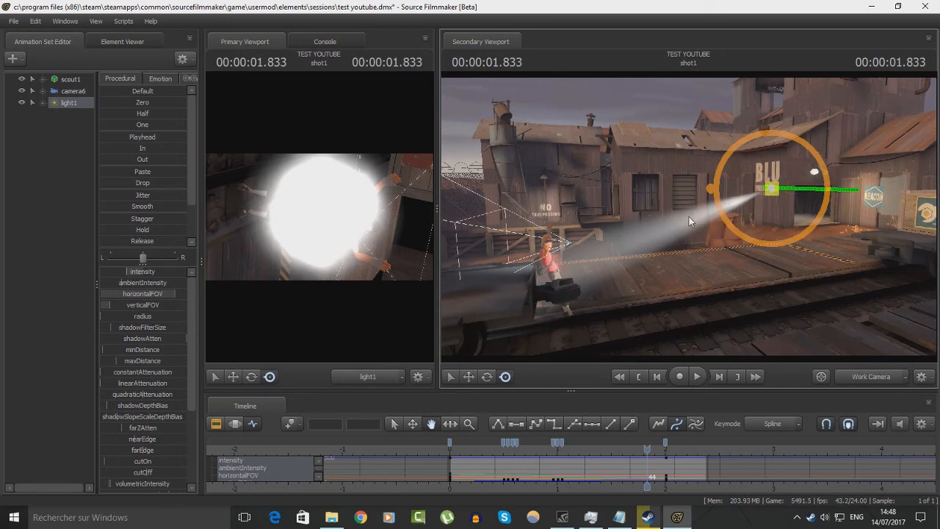
mouse_move(689, 217)
left_mouse_down()
mouse_move(756, 242)
mouse_move(815, 239)
mouse_move(691, 224)
left_mouse_up()
key("w")
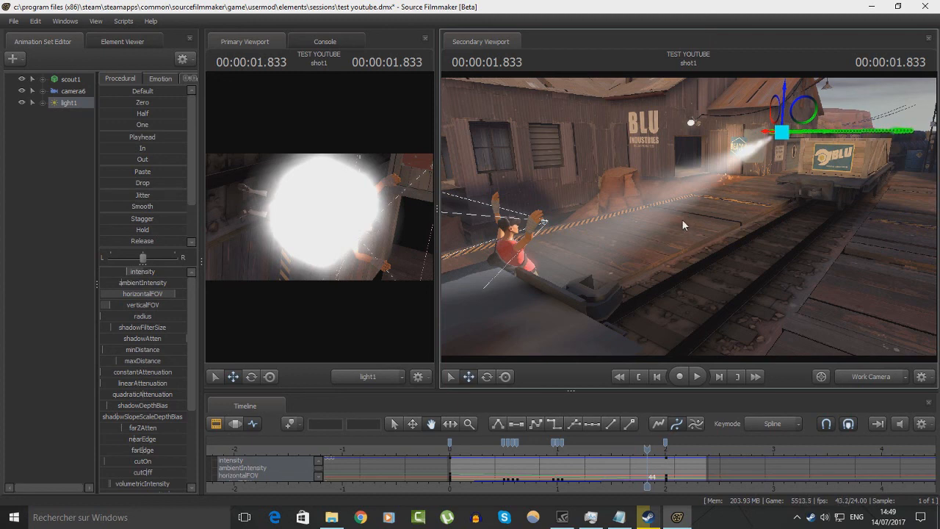
mouse_move(683, 225)
left_mouse_down()
mouse_move(639, 239)
mouse_move(826, 220)
mouse_move(896, 253)
mouse_move(687, 215)
left_mouse_up()
key("w")
key("a")
key("s")
key("a")
key("s")
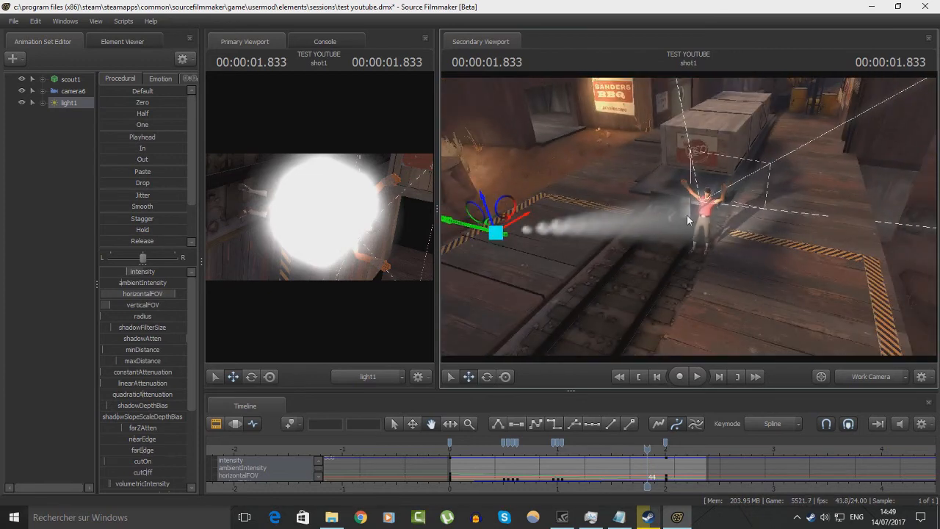
key("w")
left_click_drag(687, 215, 653, 202)
key("d")
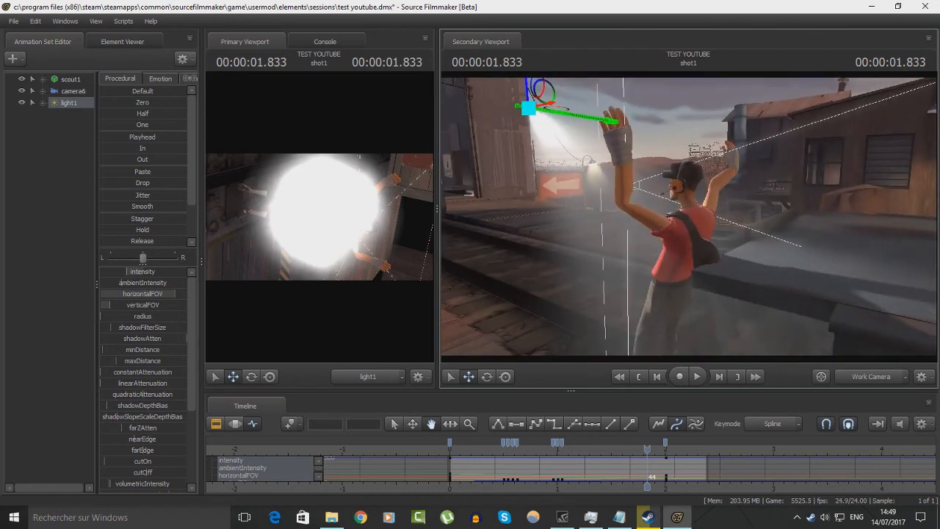